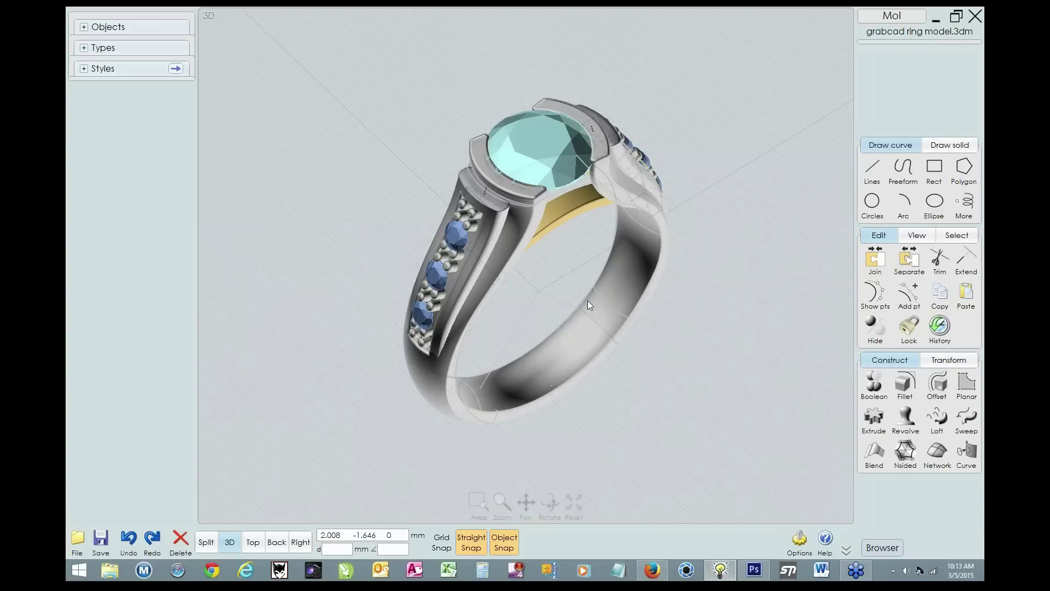
Select the three RingInterior edge curves and the centre gem in MoI.
click(608, 310)
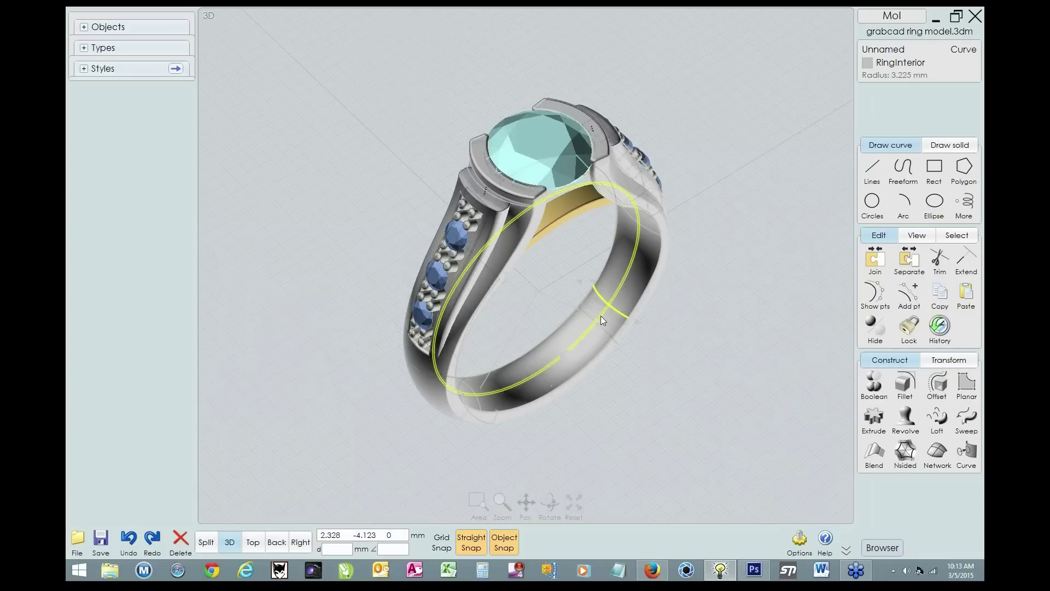
click(546, 375)
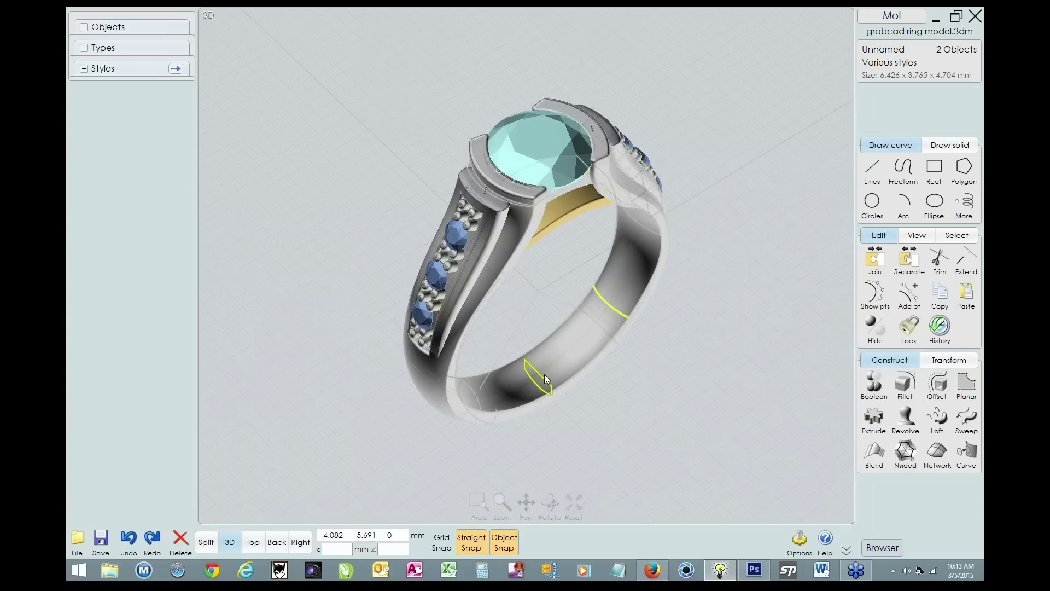
click(476, 399)
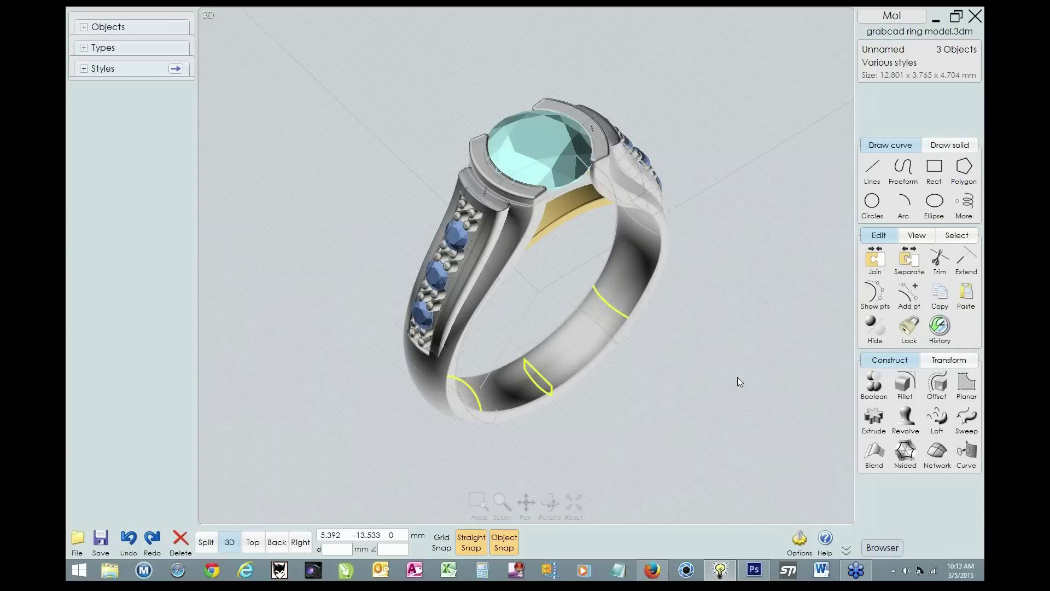
click(533, 135)
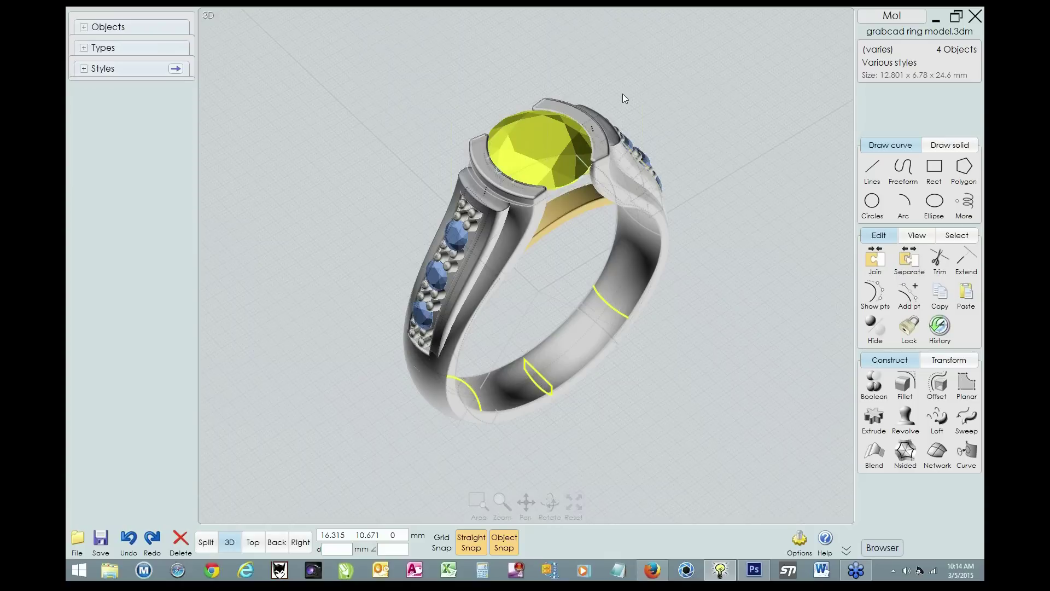
Add the band, left shank, right shoulder and remaining band to the selection, then close MoI.
click(509, 245)
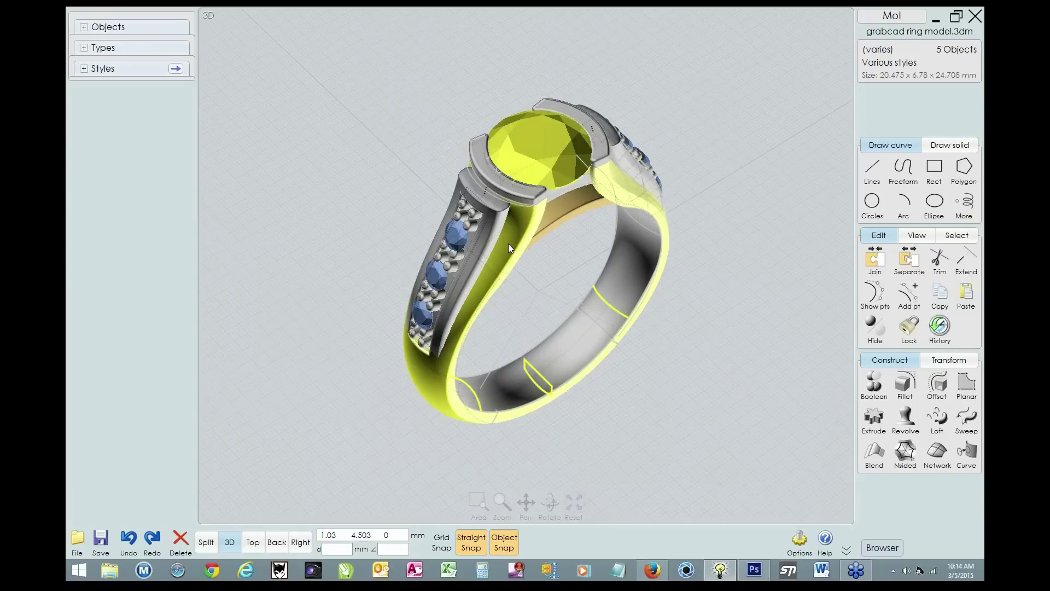
click(492, 221)
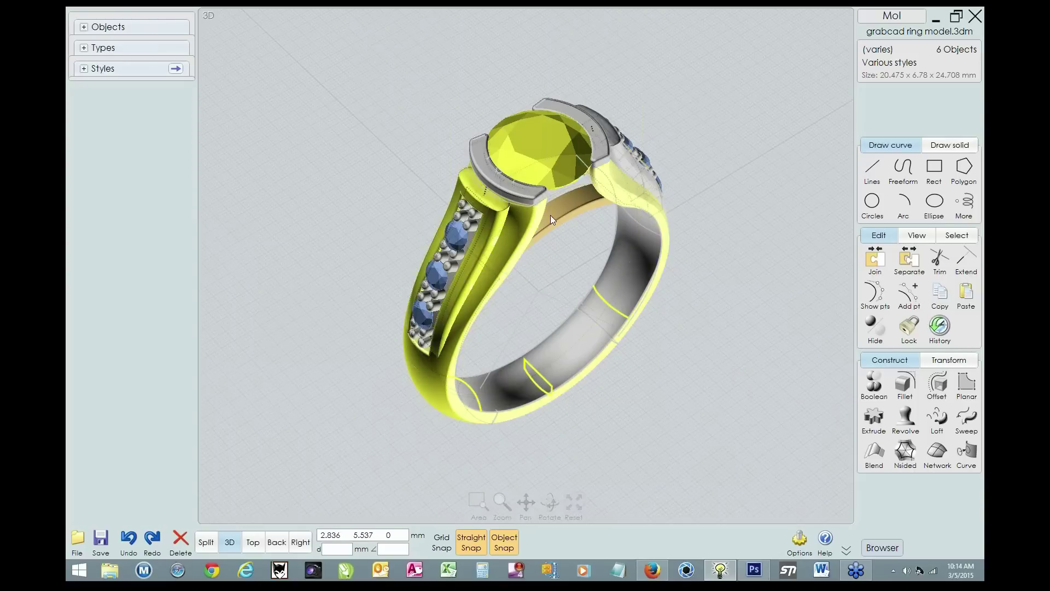
click(618, 156)
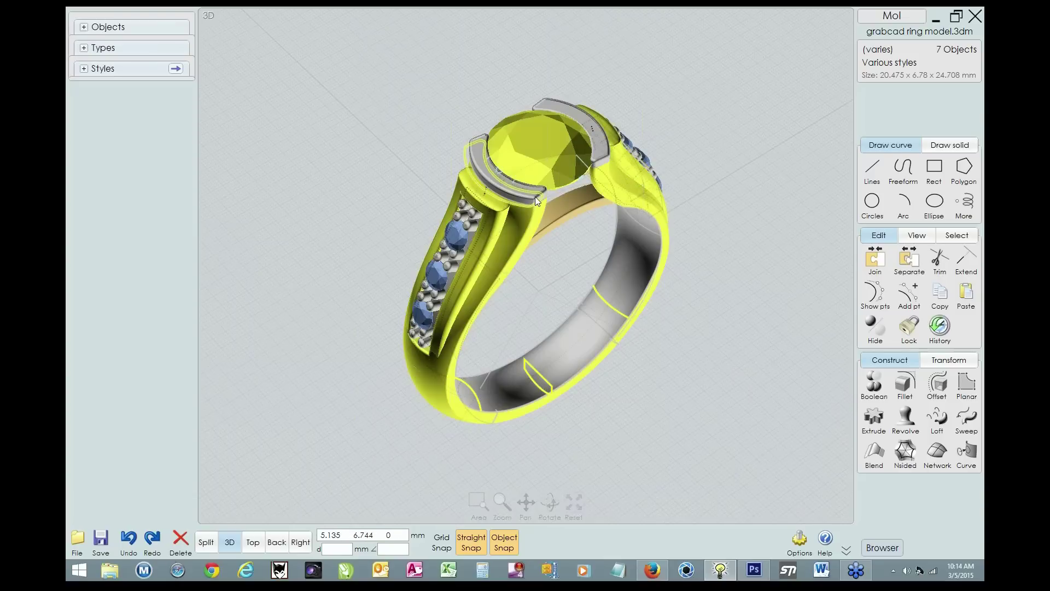
click(593, 335)
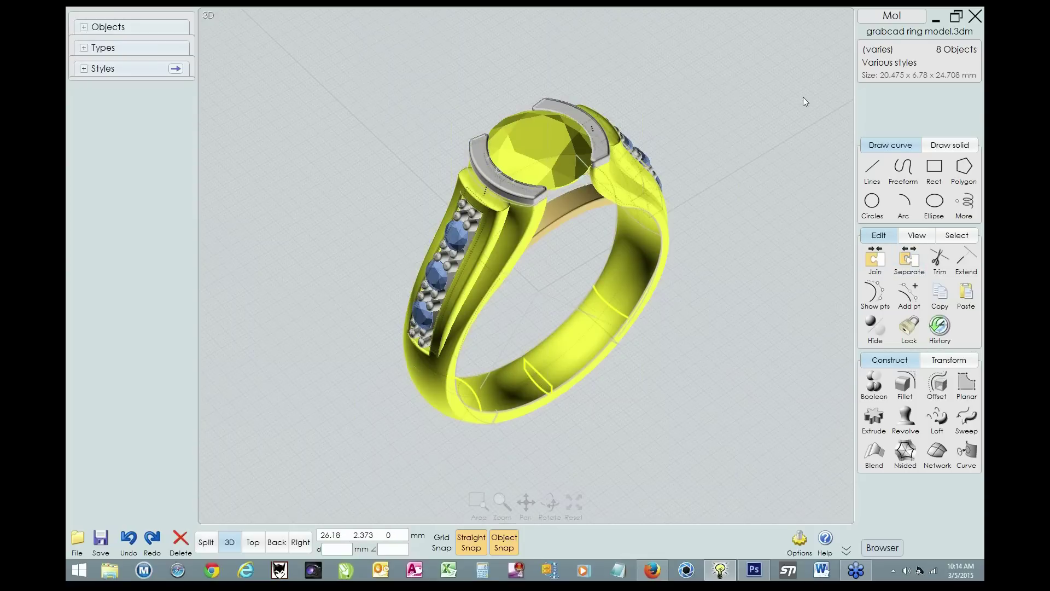
click(976, 17)
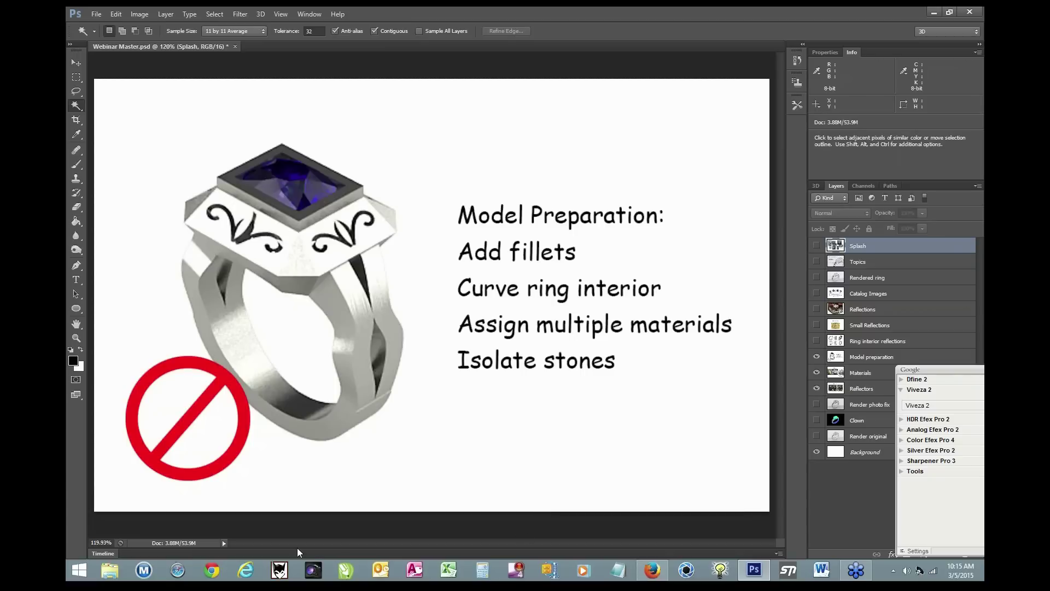
Launch KeyShot with the recent scene Import Ring.bip.
click(685, 571)
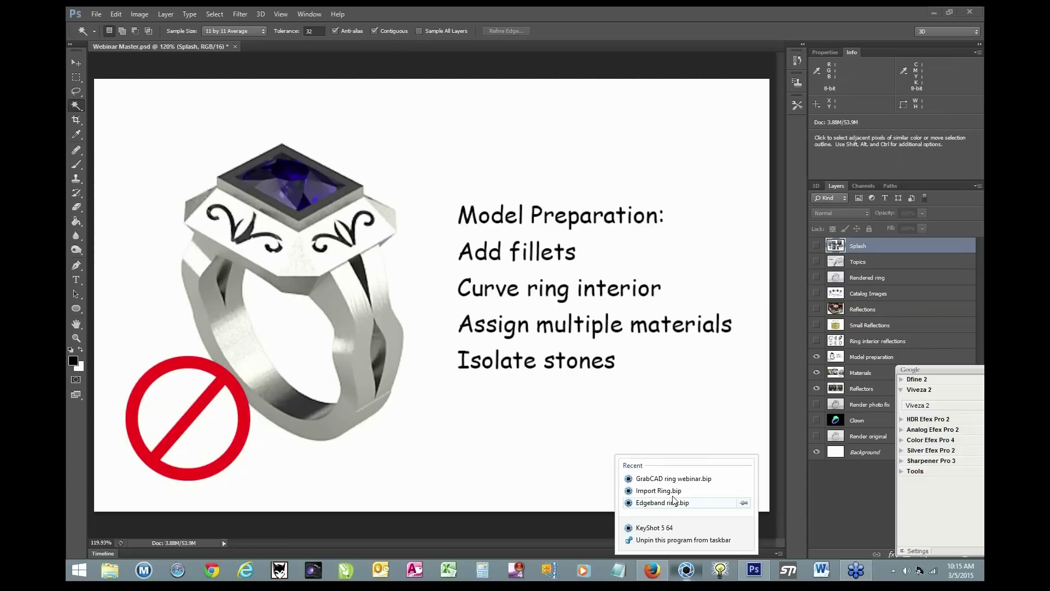
click(675, 491)
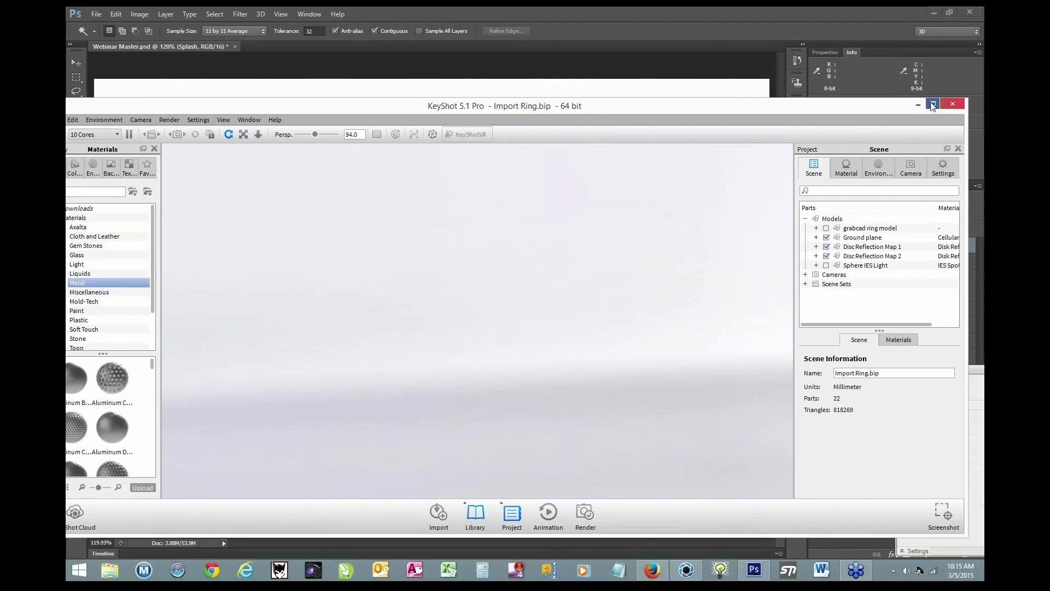
Maximize KeyShot and import grabcad ring model.obj to reach its import options.
click(932, 103)
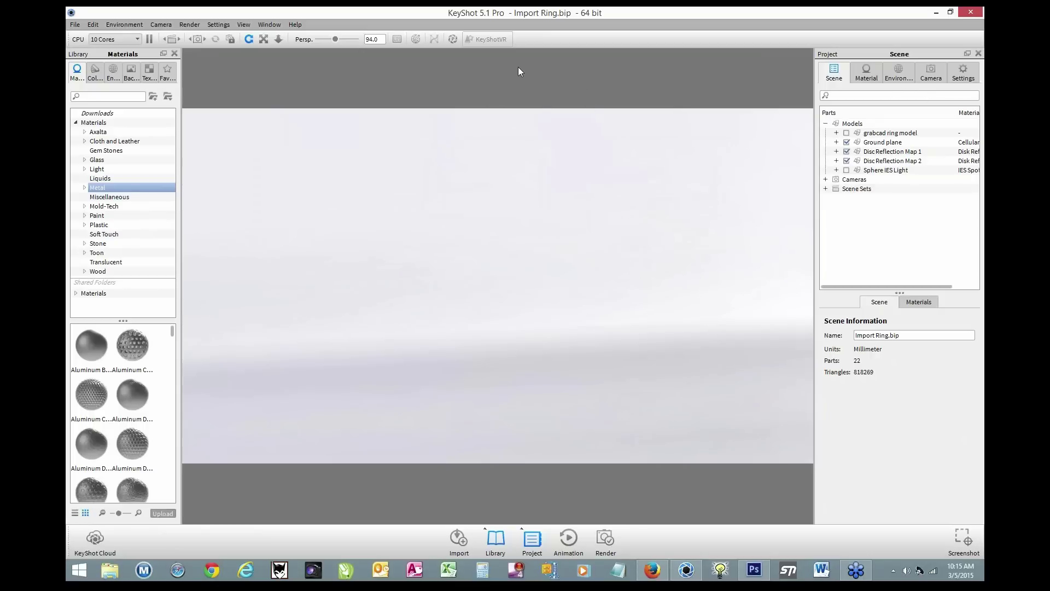
click(75, 25)
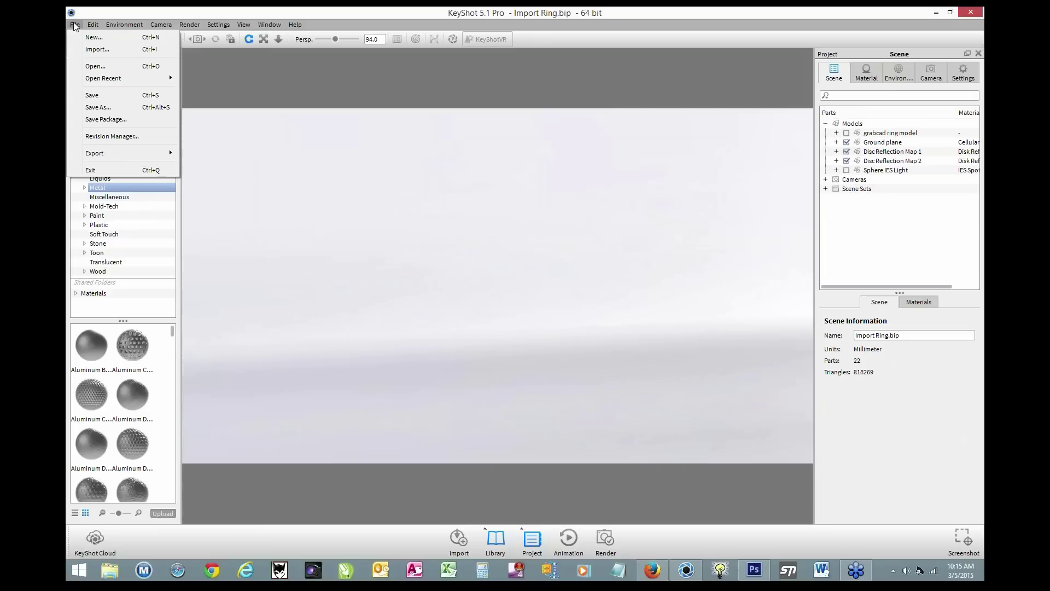
click(96, 49)
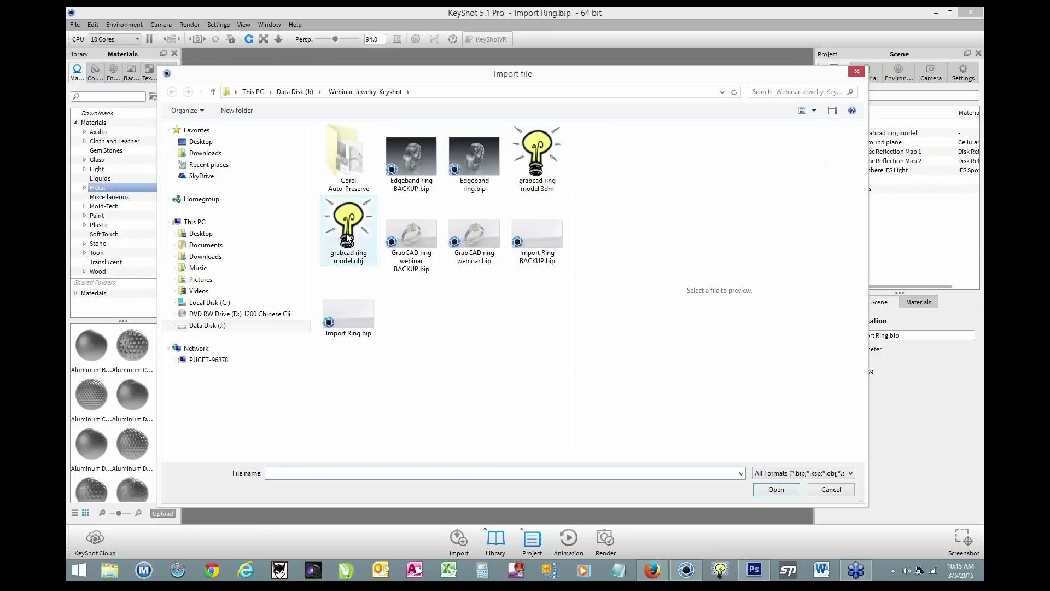
click(346, 233)
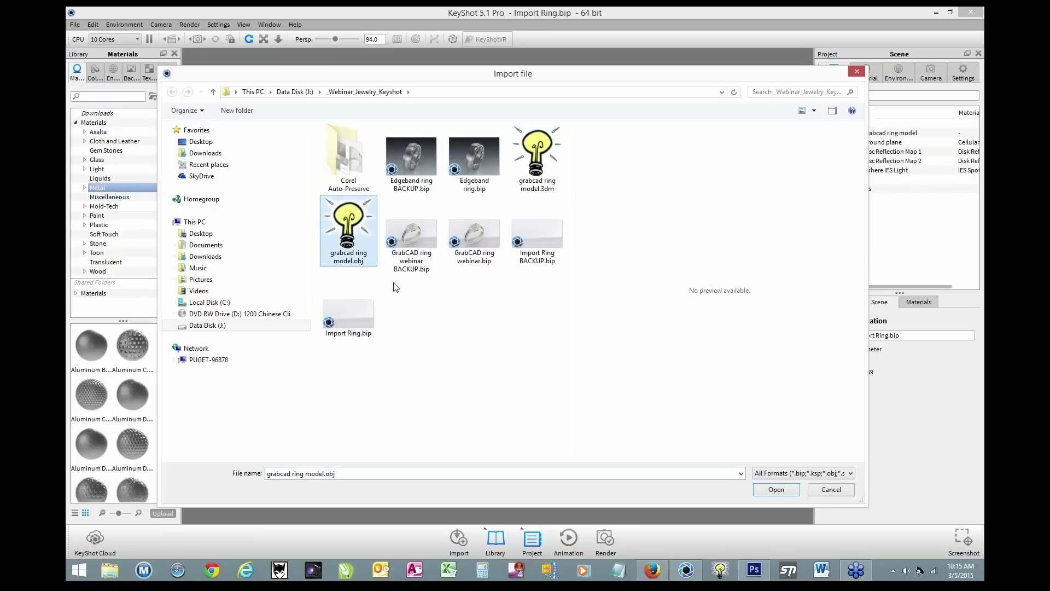
click(776, 489)
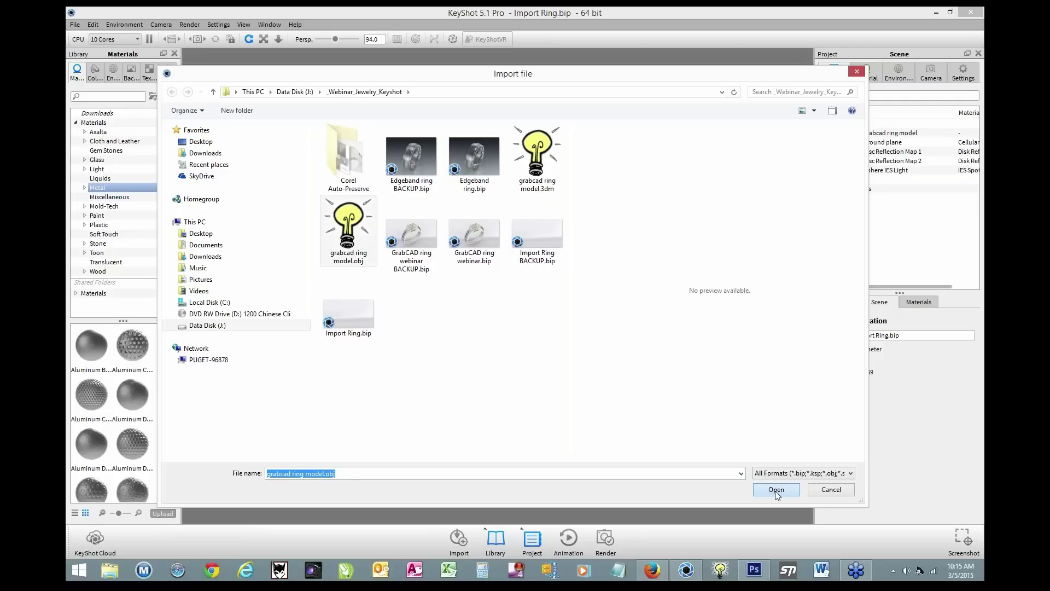
click(775, 489)
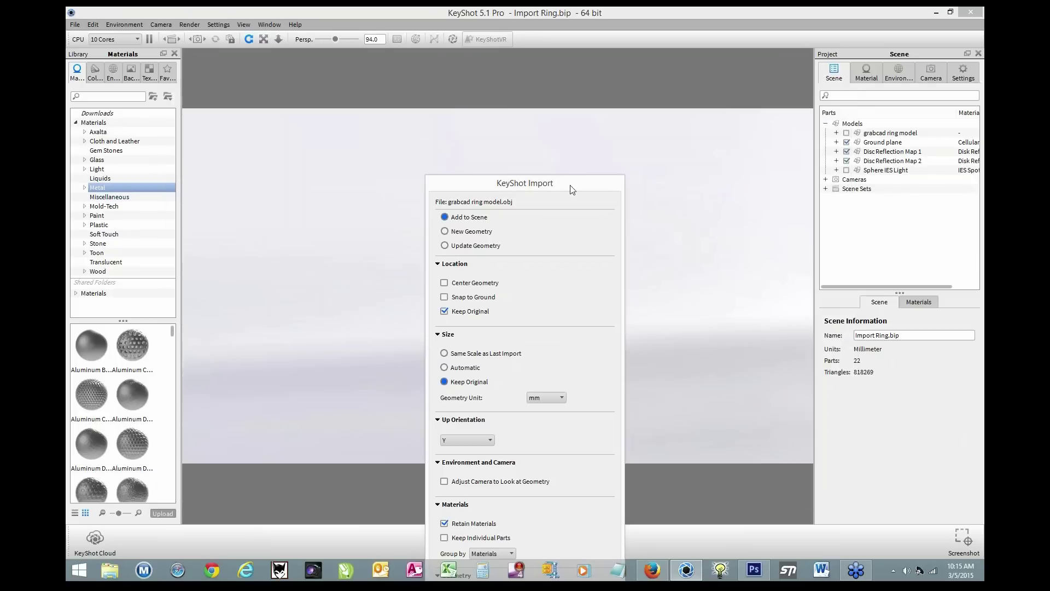
Import the ring OBJ into the scene using the default Add to Scene options.
drag(569, 188, 490, 80)
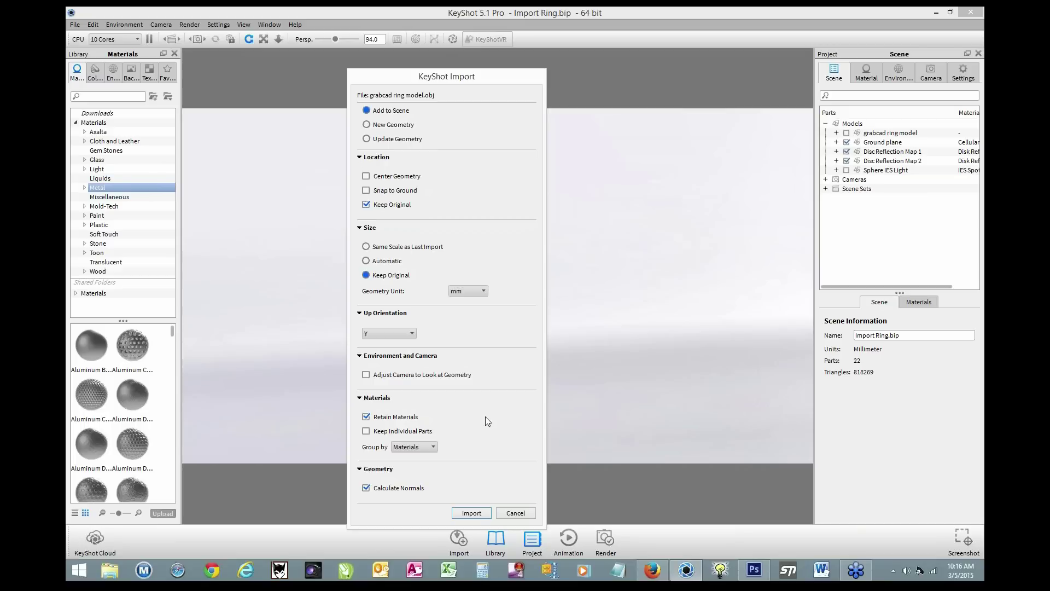
click(467, 514)
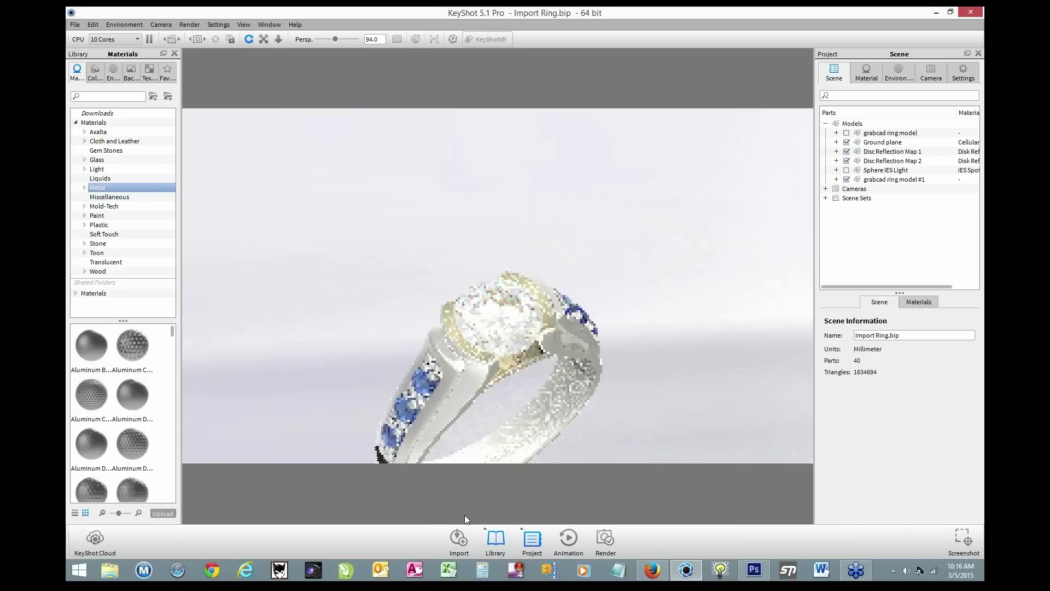
Raise and rotate the imported ring with Move Model so it is fully framed.
right_click(475, 373)
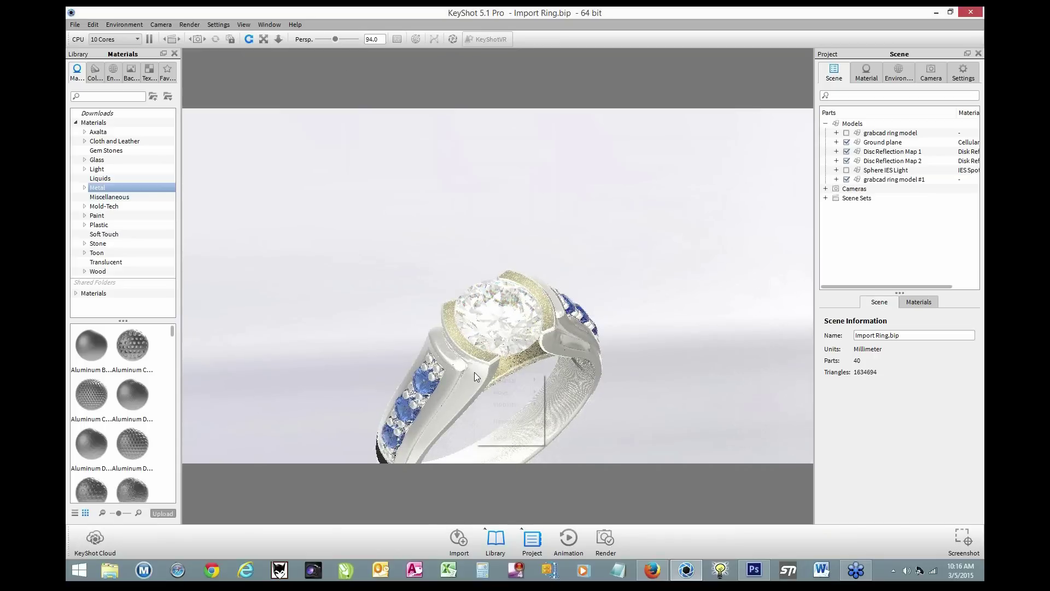
mouse_move(501, 398)
click(573, 405)
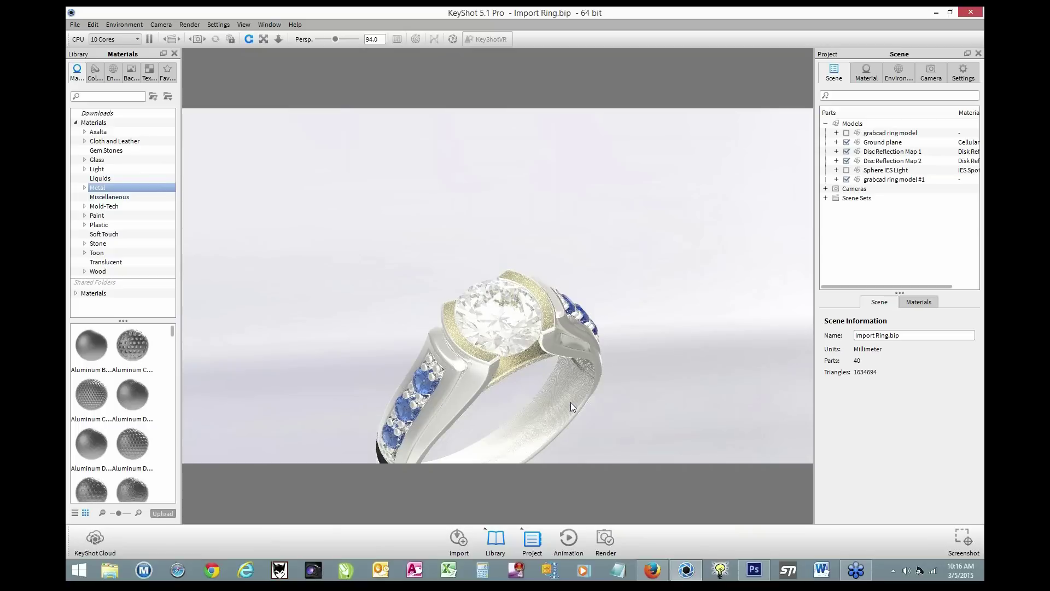
drag(493, 370, 504, 106)
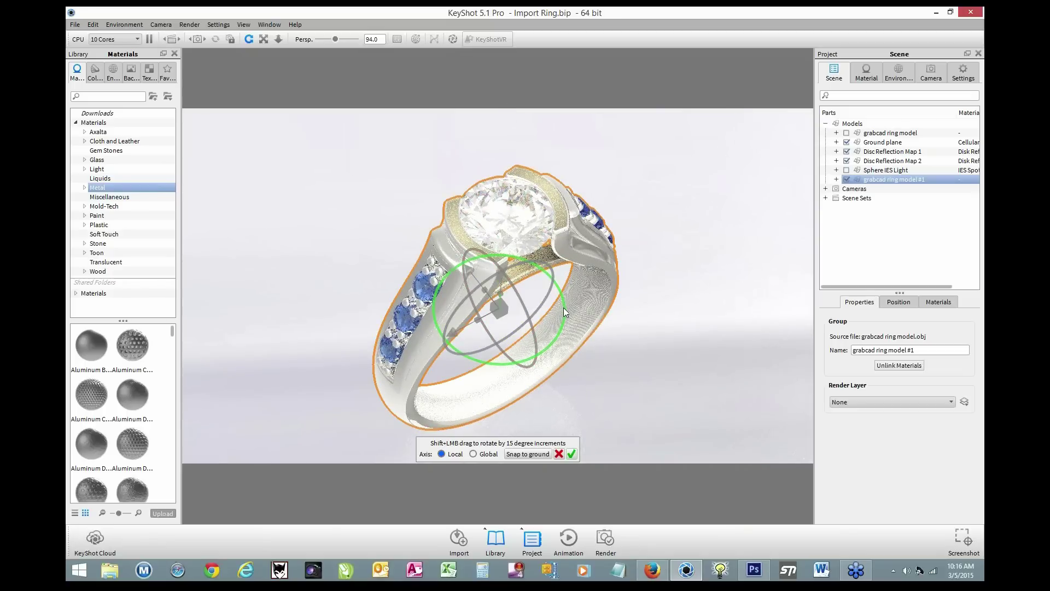
drag(563, 299, 560, 307)
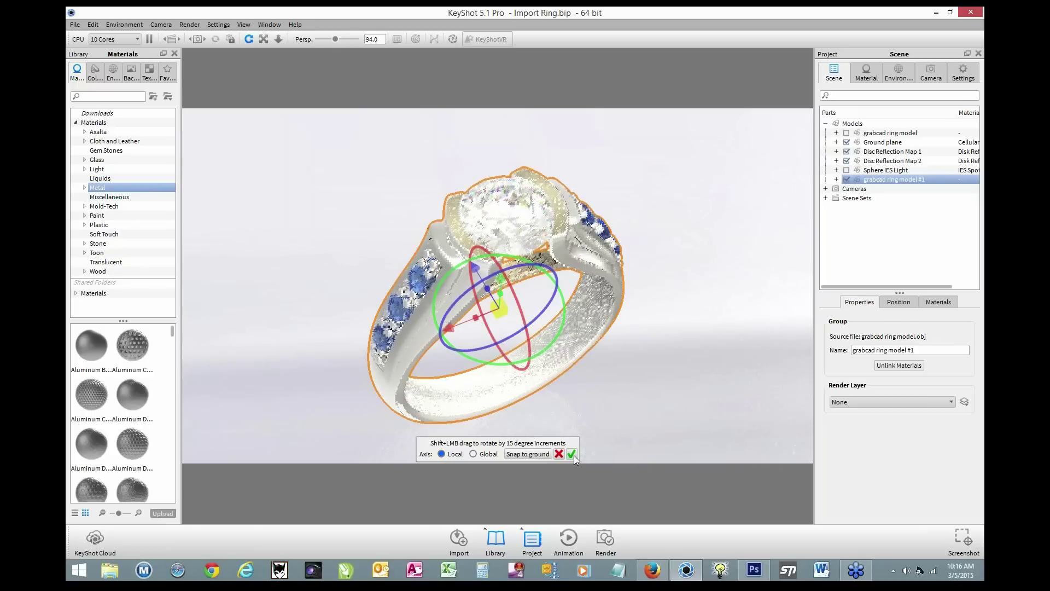
click(571, 454)
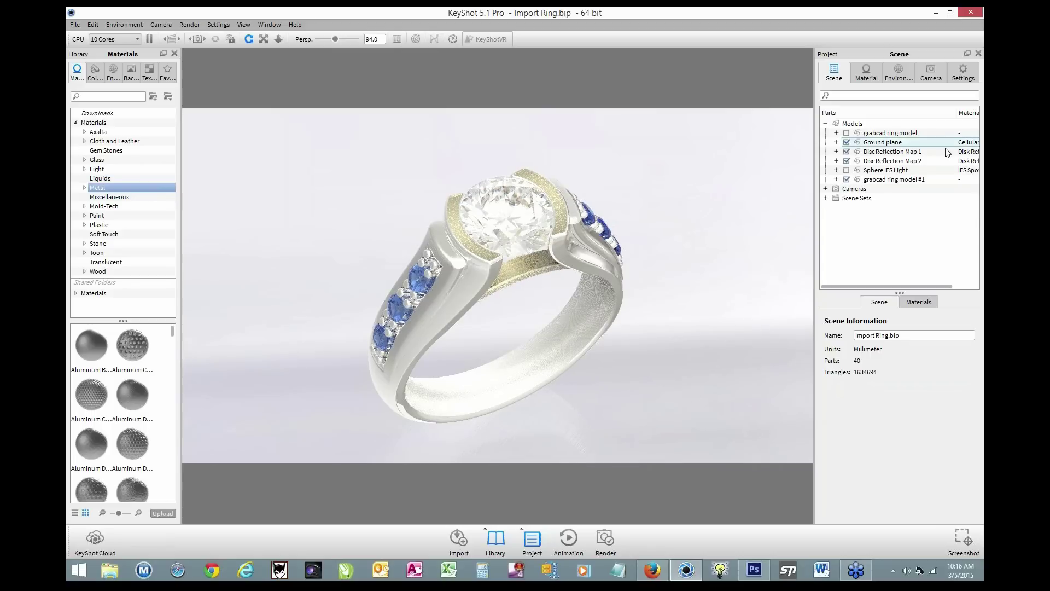
Review the render settings, turning Self Shadows on and then off again.
click(965, 77)
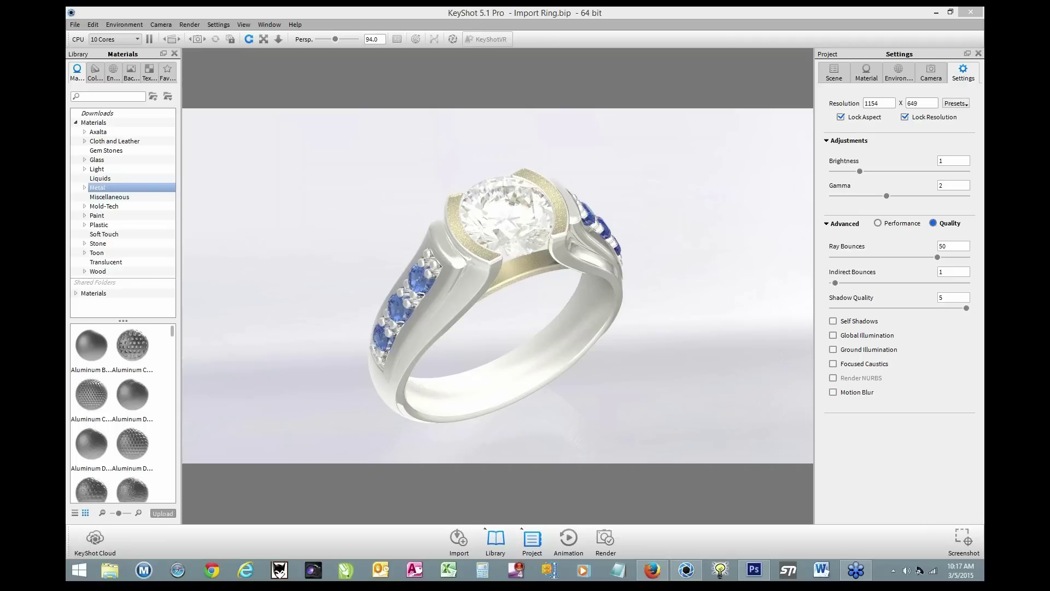
click(834, 321)
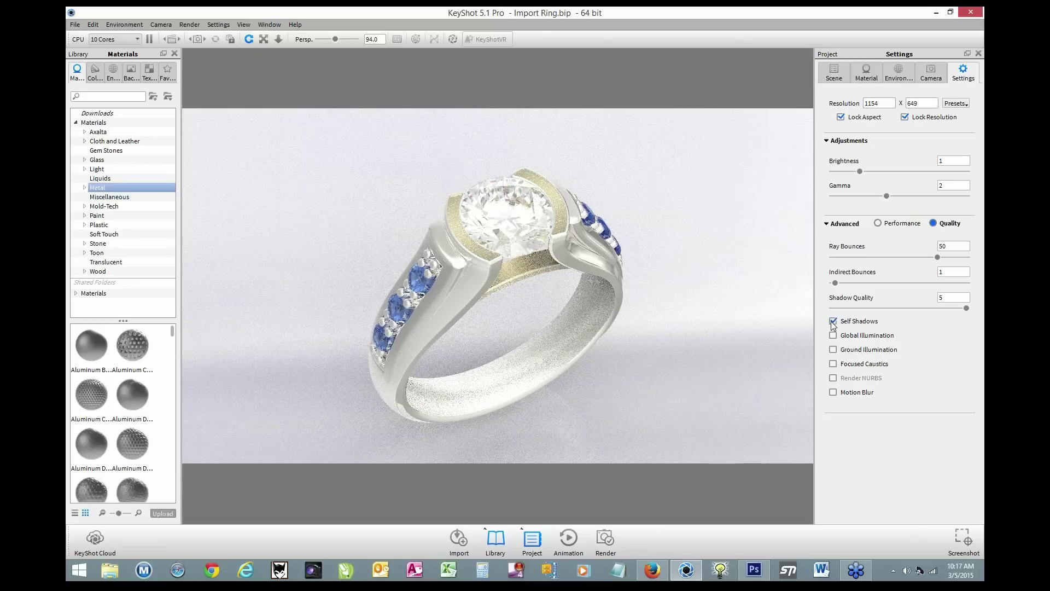
click(832, 322)
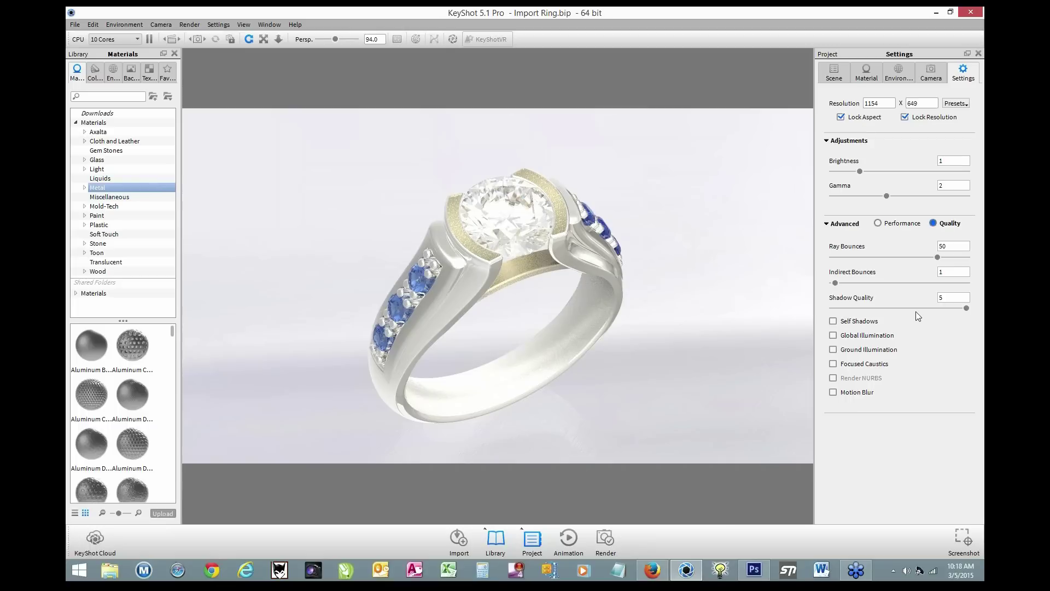
Review the camera settings, then reveal Photoshop's Materials slide by hiding the Model preparation layer.
click(930, 73)
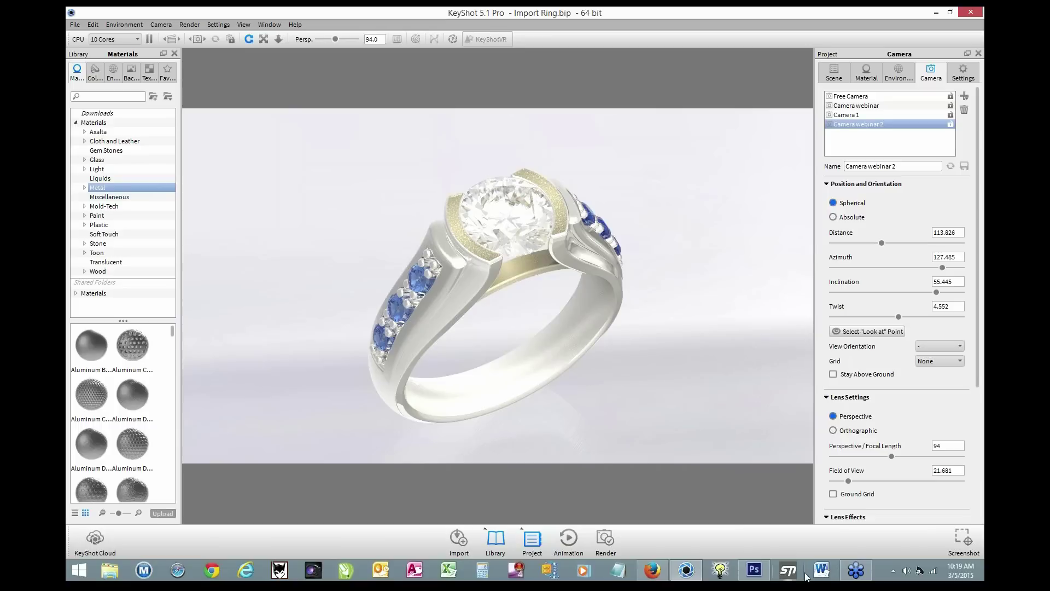
mouse_move(765, 580)
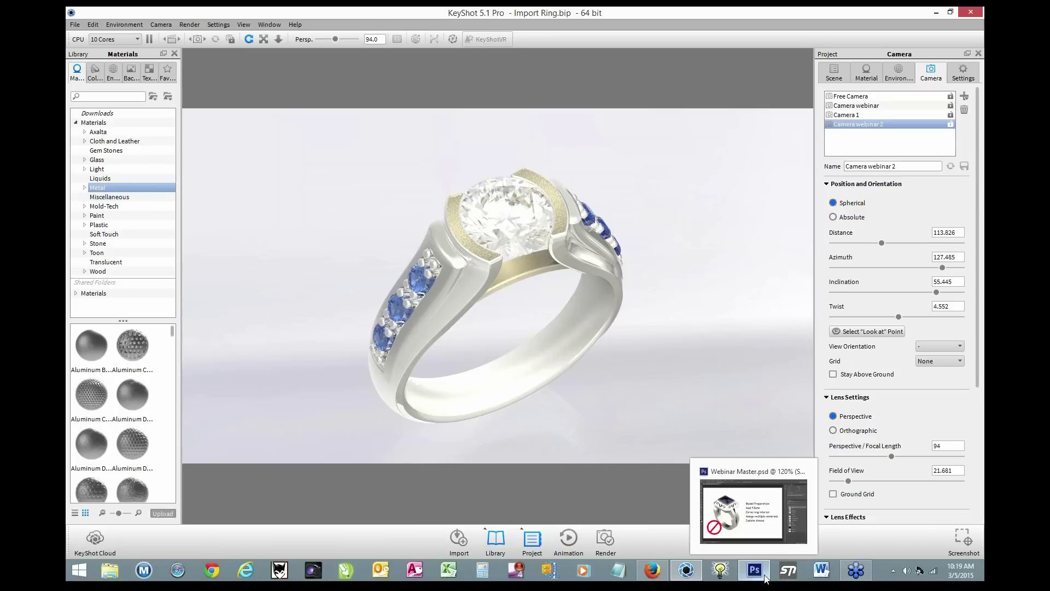
click(754, 506)
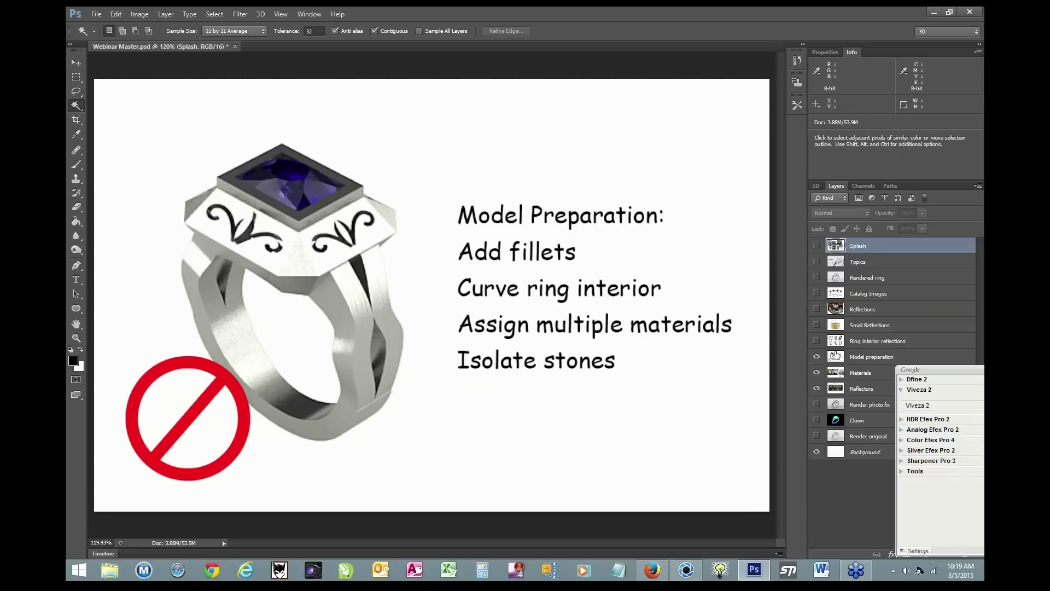
click(816, 358)
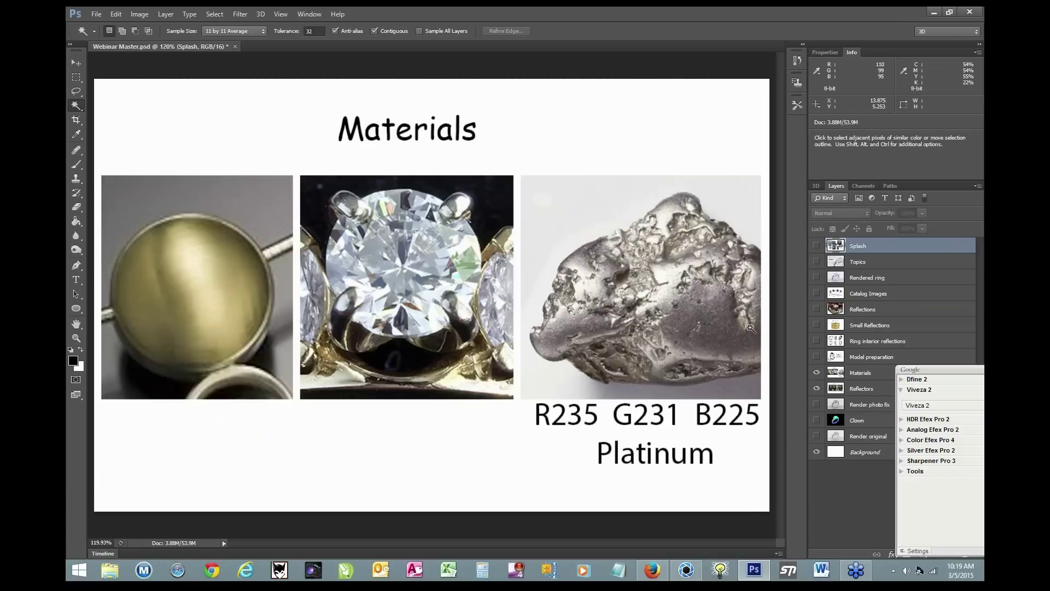
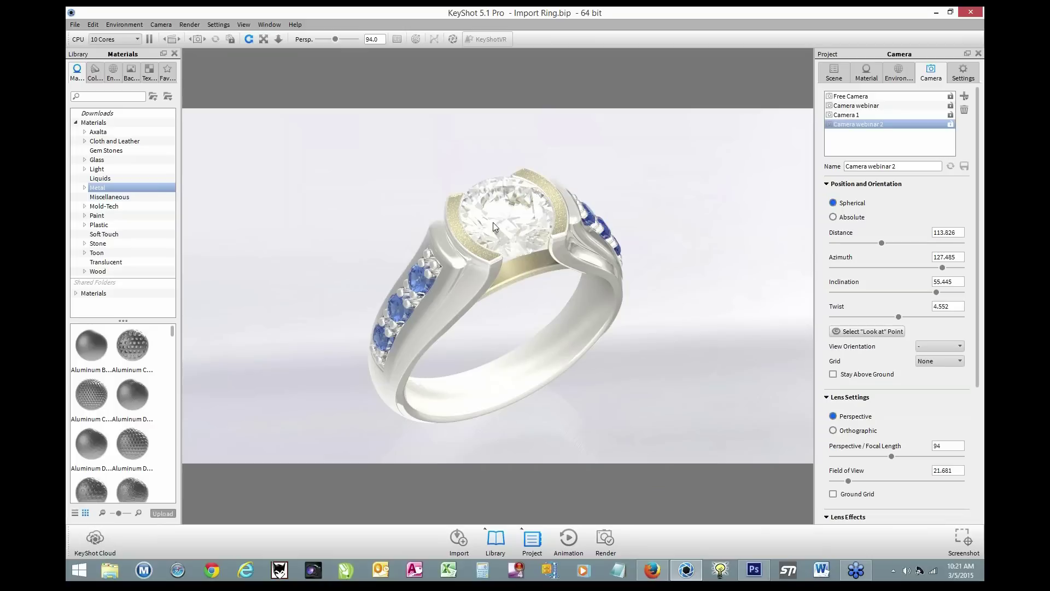
Edit the gold setting's Gold Stippled #3 material and view its color and bump texture maps.
right_click(457, 230)
mouse_move(488, 238)
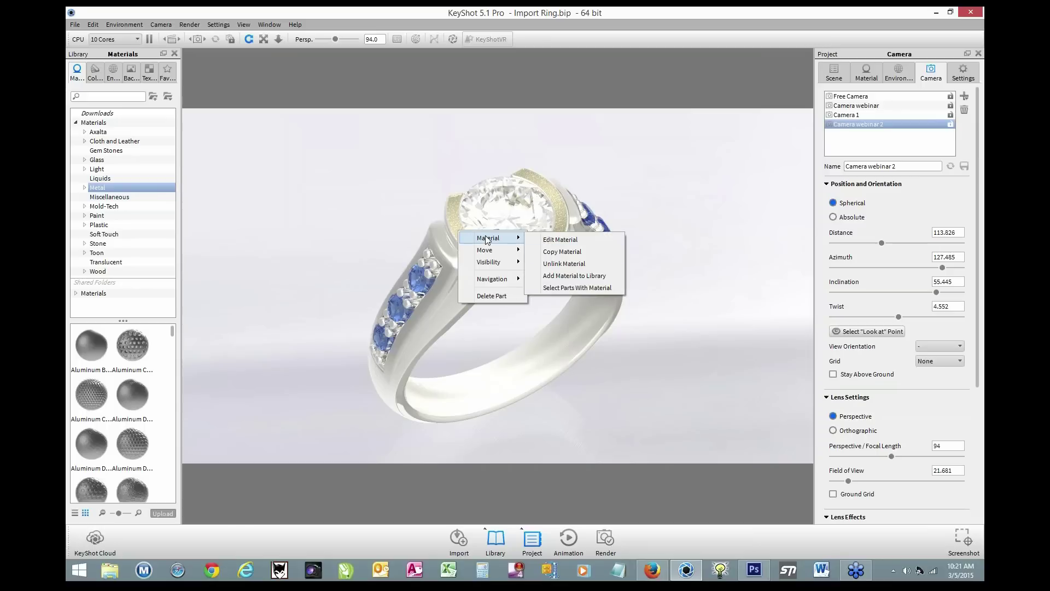
click(561, 240)
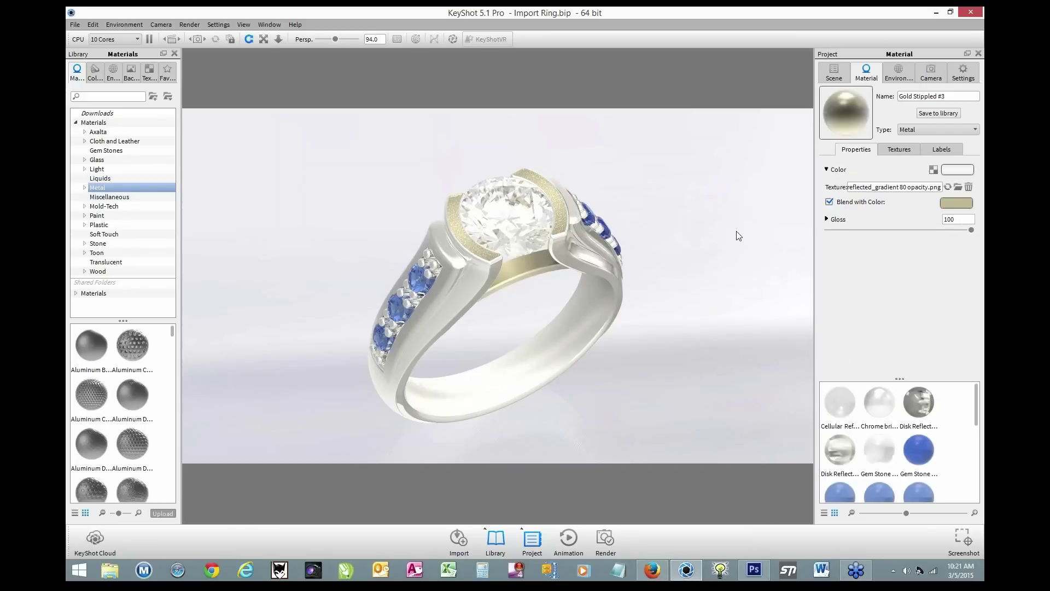
click(895, 153)
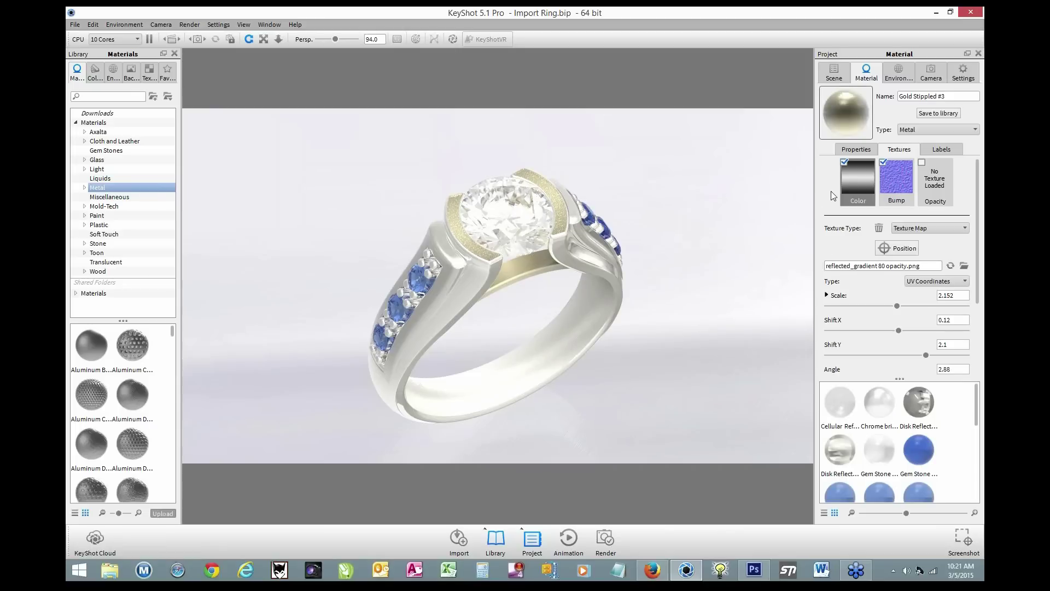
Disable the reflected_gradient color and carpet bump textures to compare, then re-enable both.
click(845, 162)
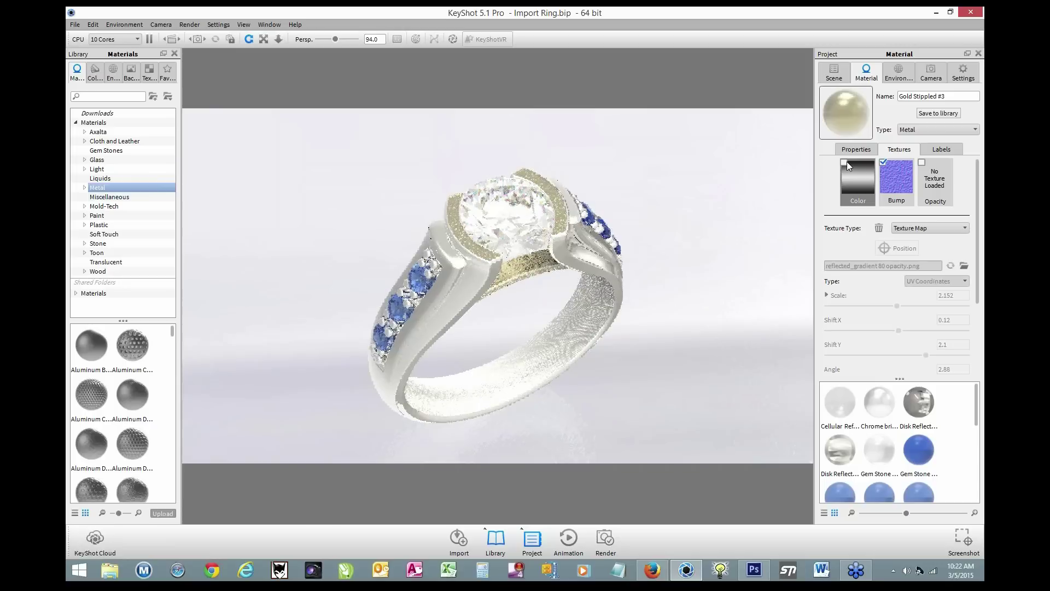
click(881, 161)
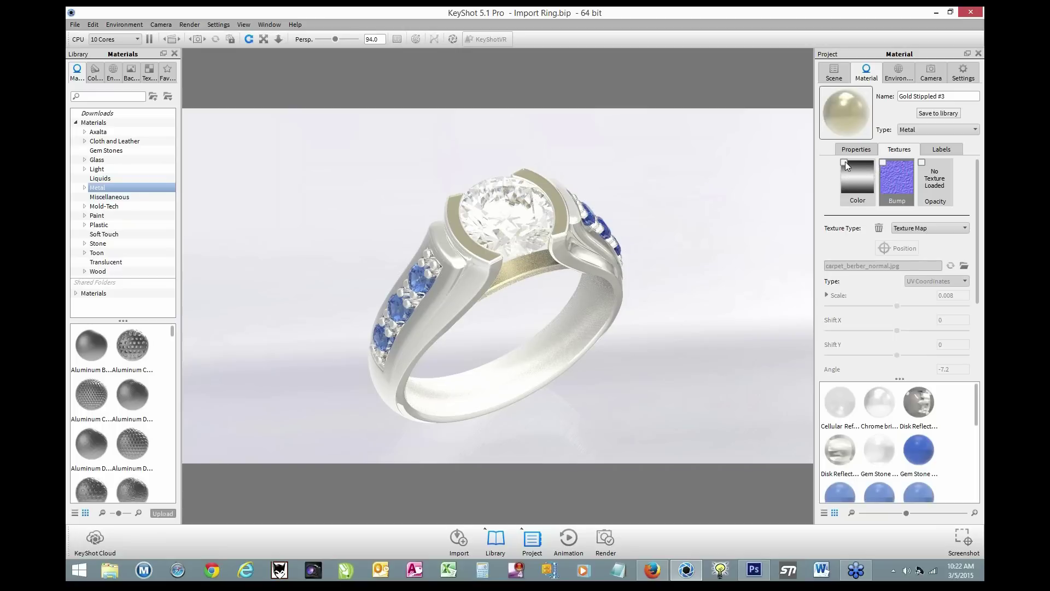
click(844, 162)
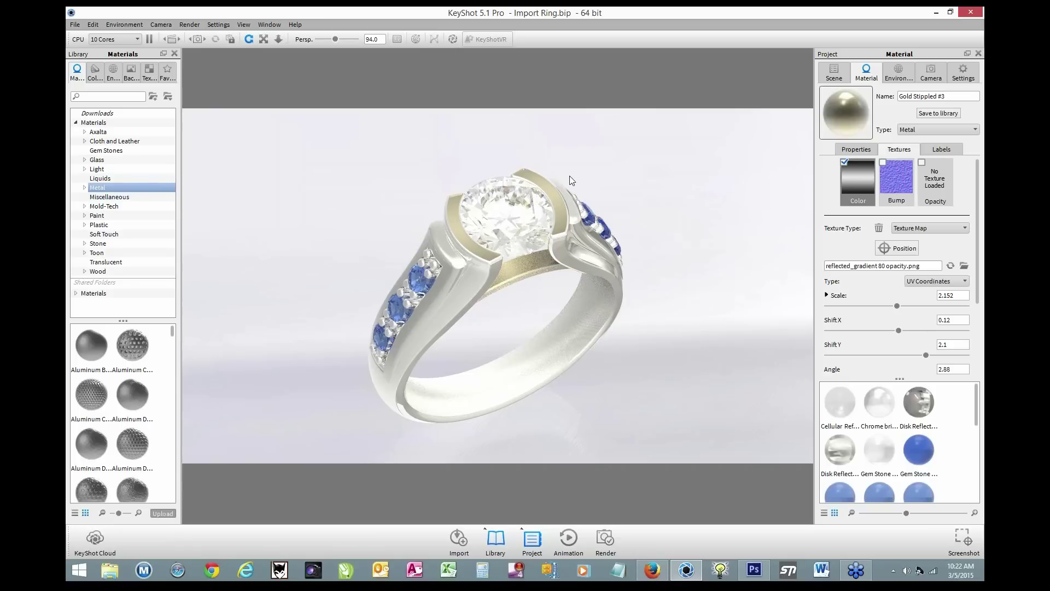
click(884, 162)
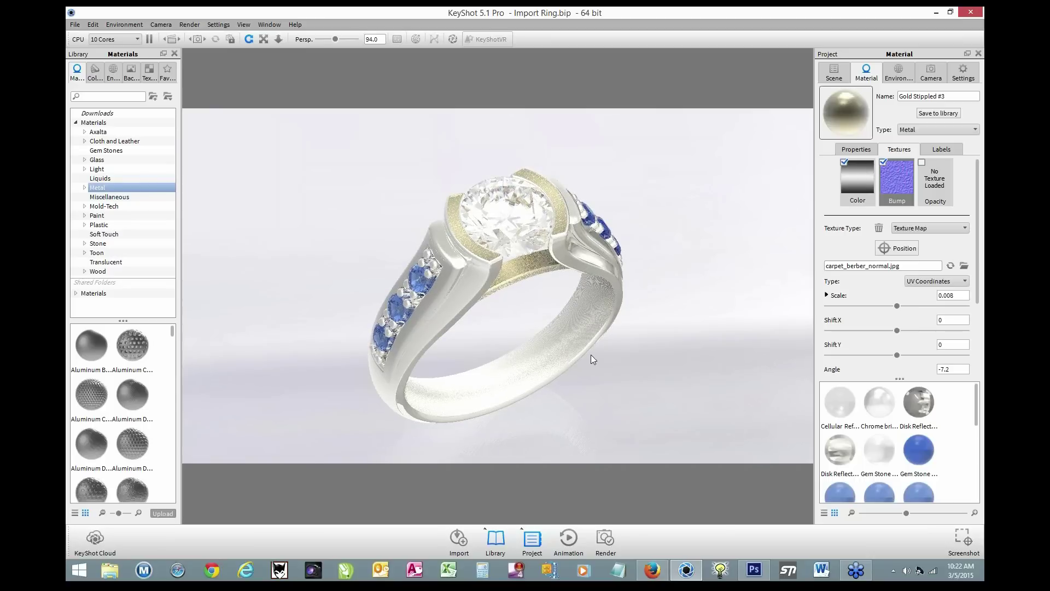
Edit the inner band's Ring Interior Stripes #1 material and view its reflected_gradient-70-opacity.png texture.
right_click(541, 353)
mouse_move(569, 364)
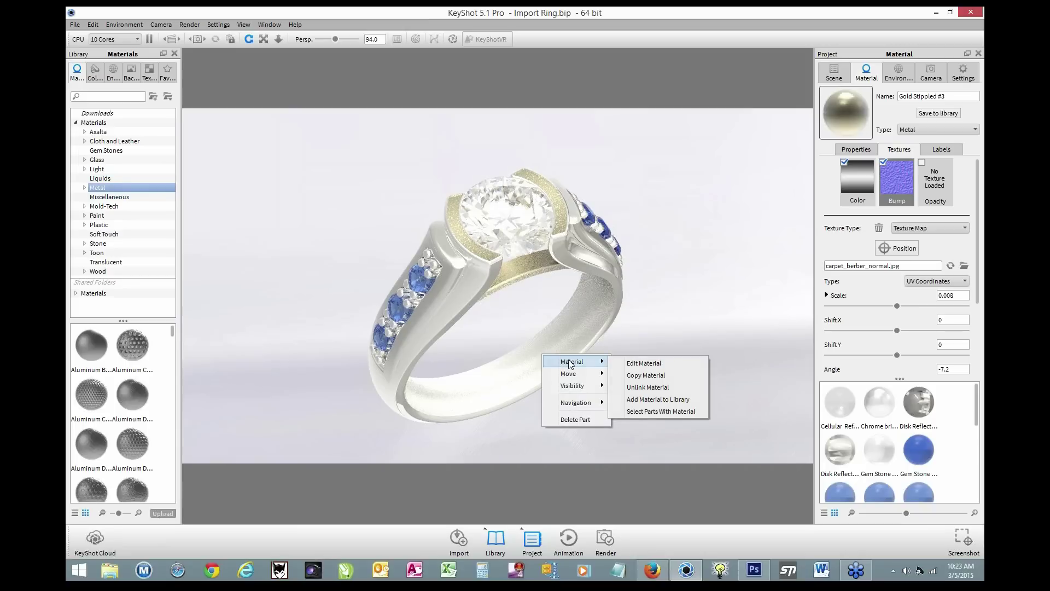
click(631, 362)
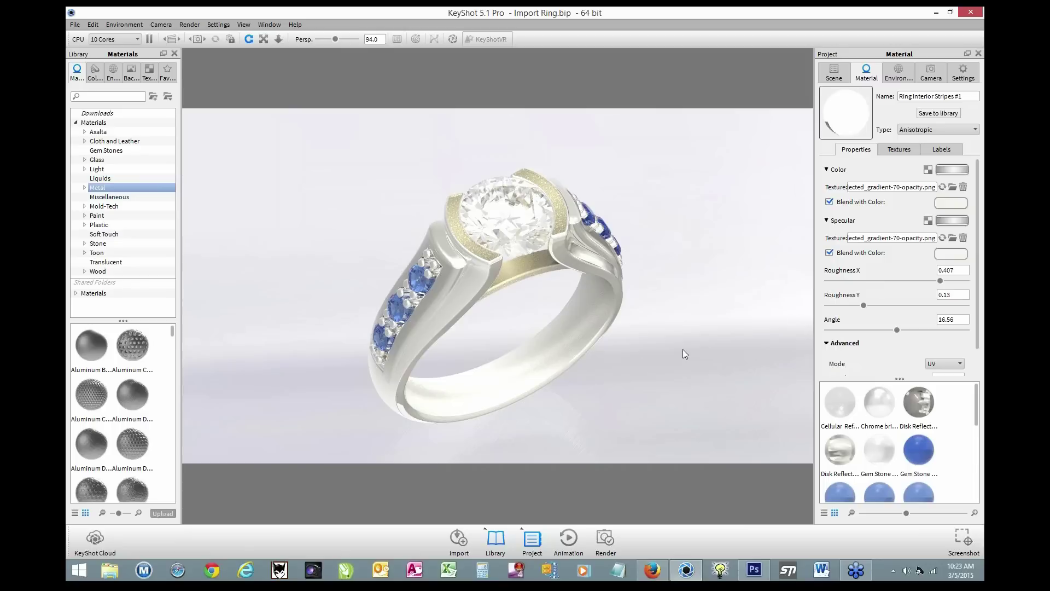
click(908, 150)
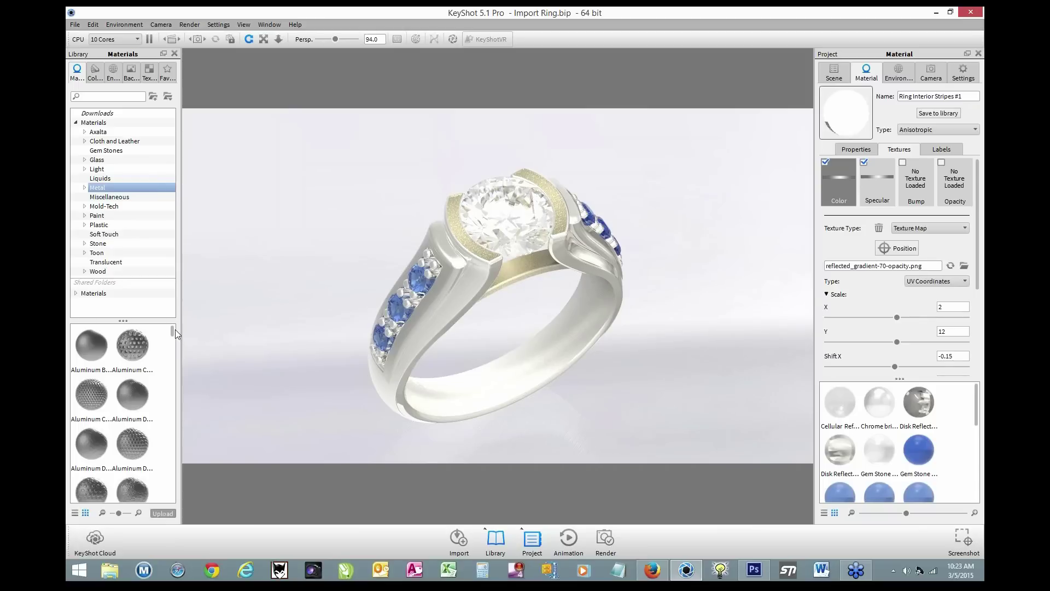
Drag the Dries Polished Ti material from the library onto the ring's inner band.
drag(172, 330, 182, 404)
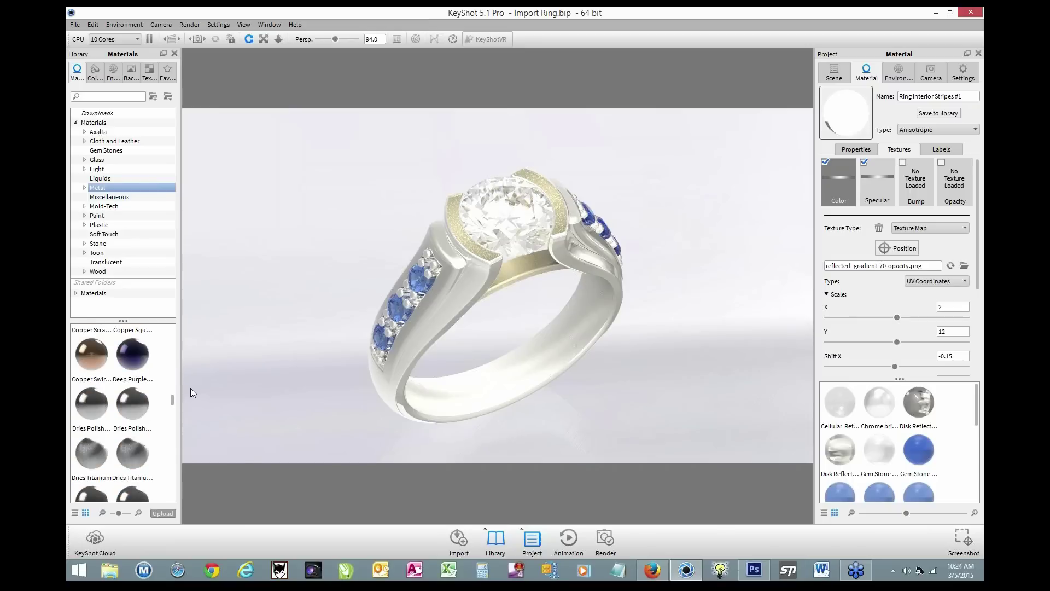
drag(81, 404, 449, 397)
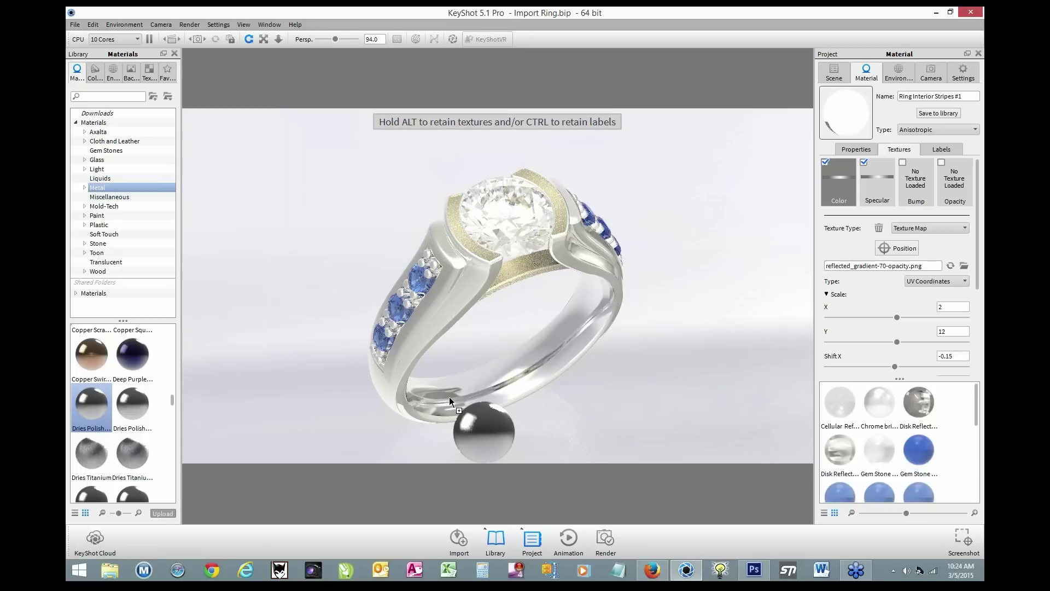
drag(449, 398, 452, 407)
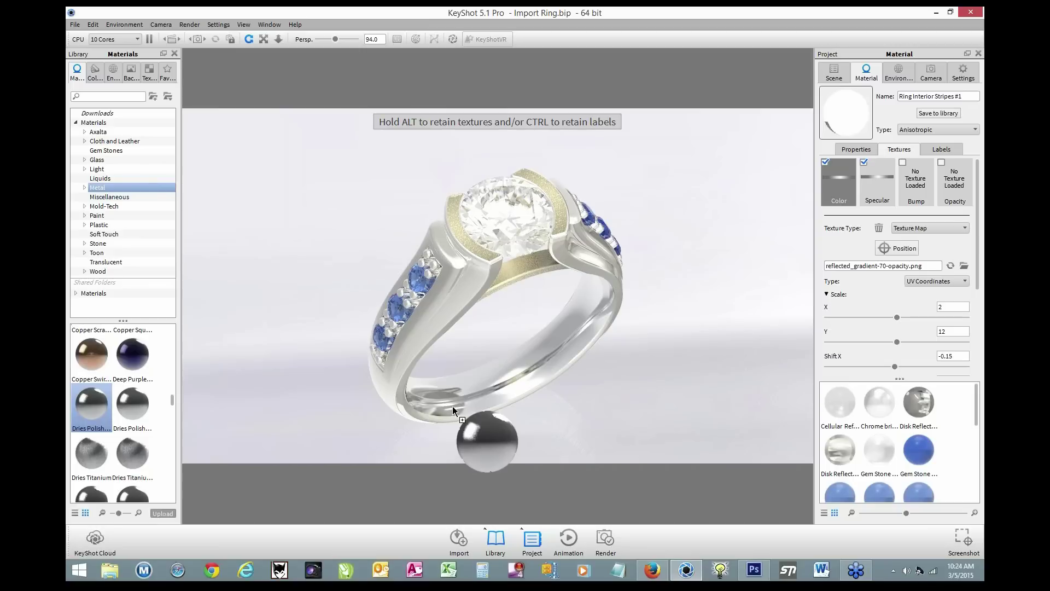
drag(451, 406, 382, 441)
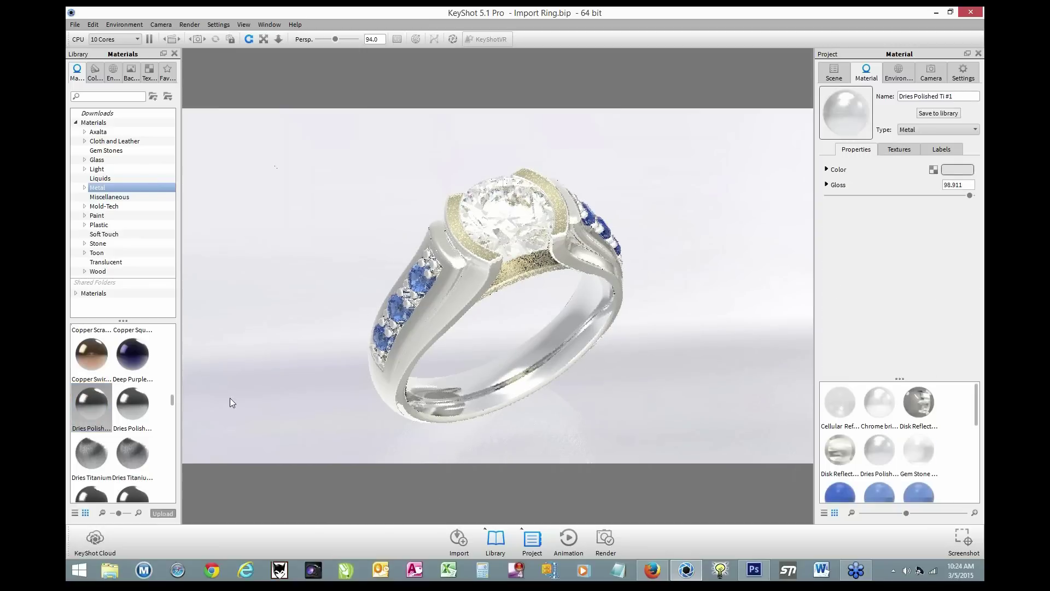
Undo the Dries Polished material assignment on the inner band.
click(96, 25)
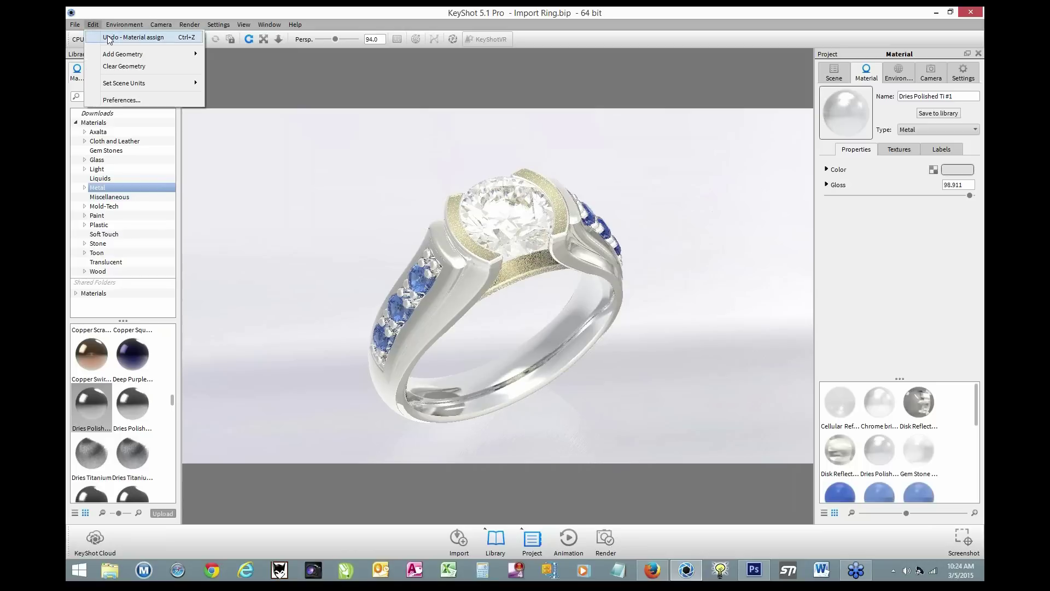
click(110, 38)
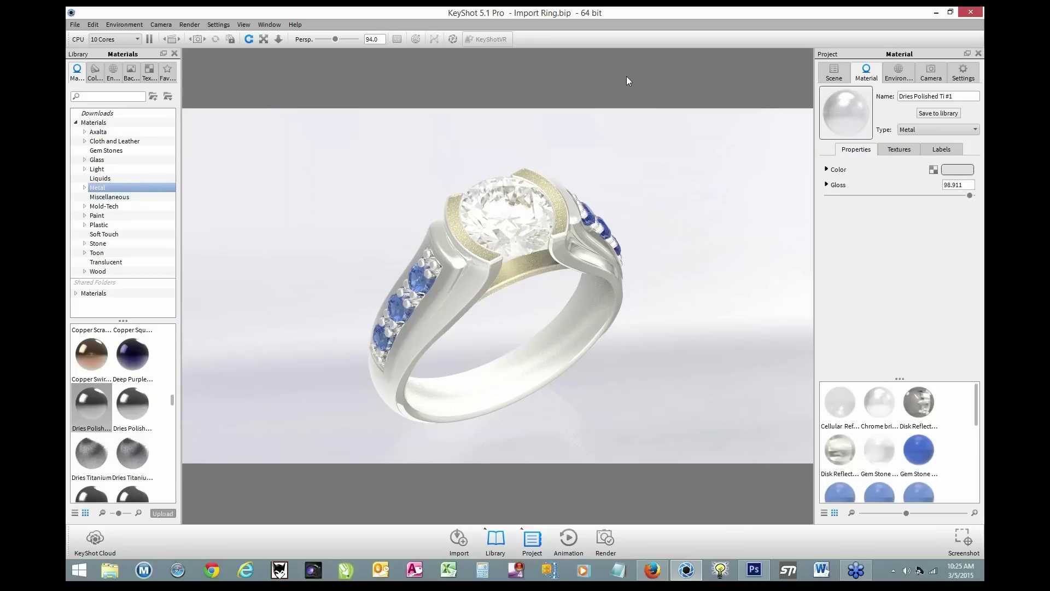
Show the Environment settings for the current startup.hdr lighting.
click(892, 81)
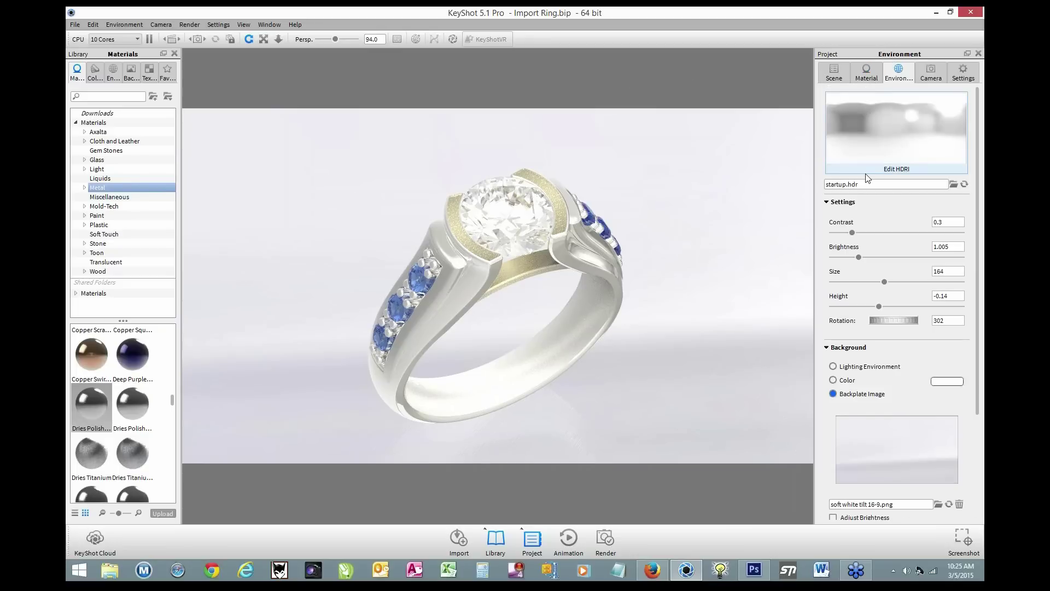
mouse_move(866, 178)
Find Luxion_Conference_Room_3k_5 among the library's Interior environments and drop it onto the viewport.
click(113, 71)
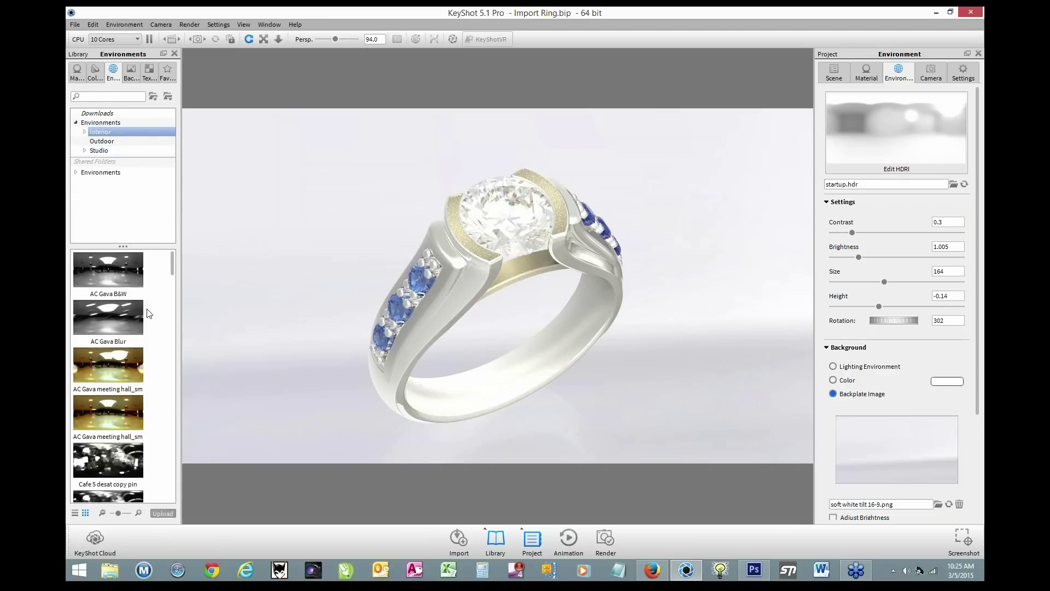
scroll(146, 311, down, 10)
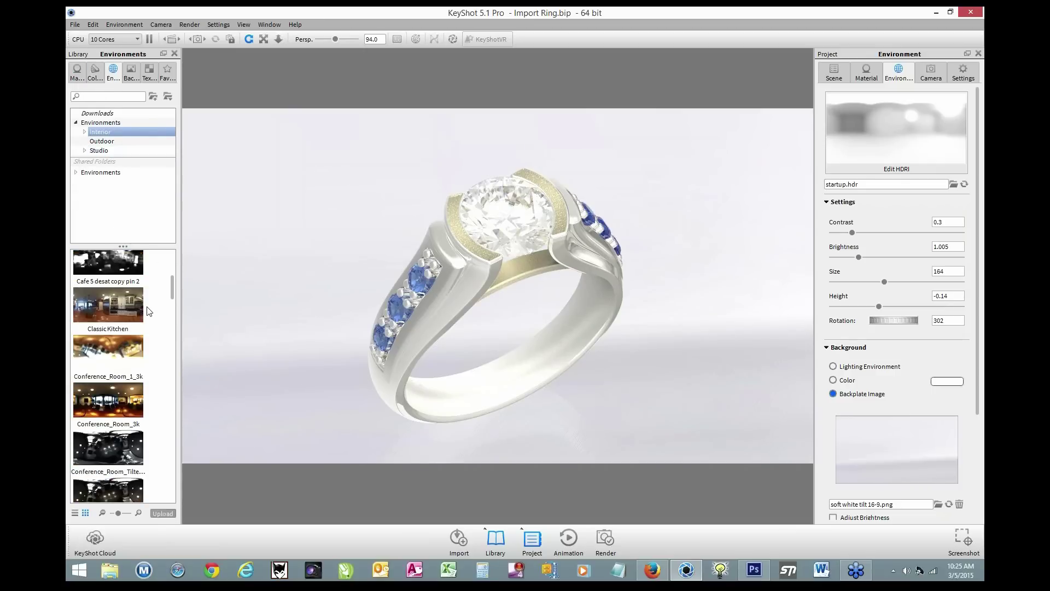
scroll(148, 310, down, 5)
scroll(147, 311, up, 6)
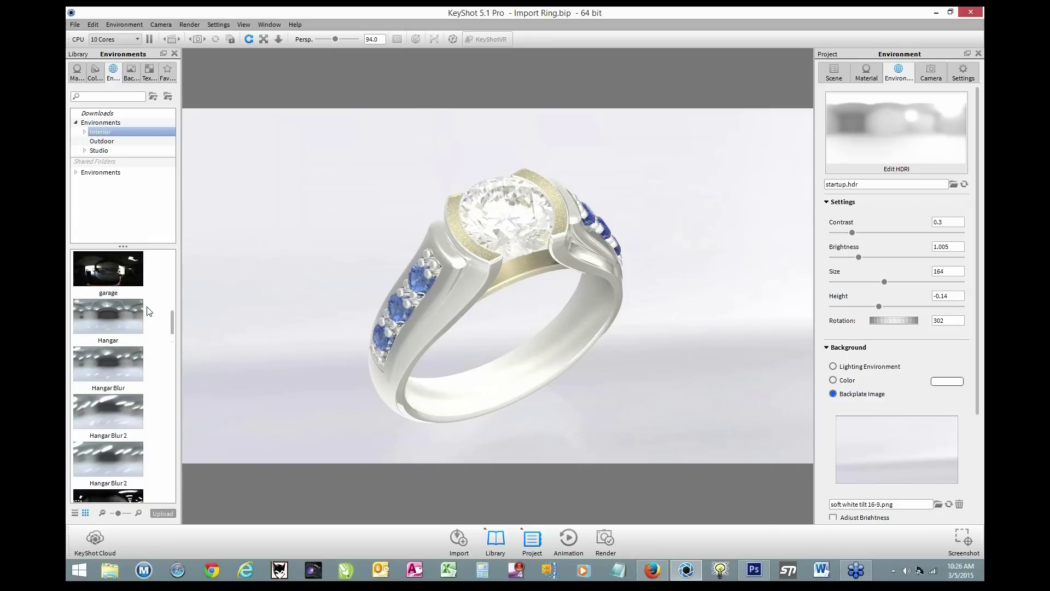
scroll(148, 309, down, 15)
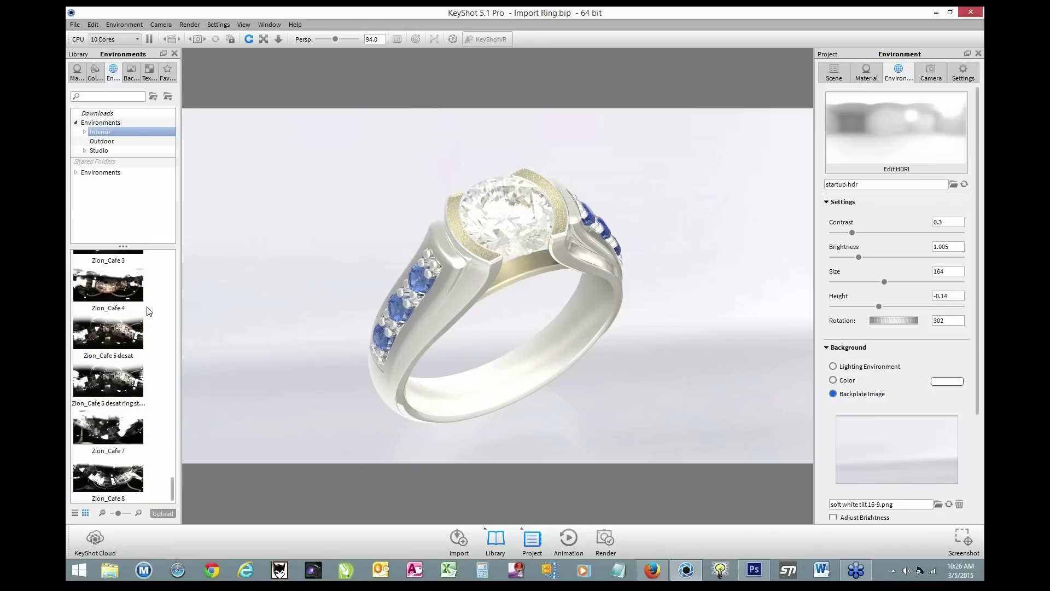
scroll(153, 306, up, 6)
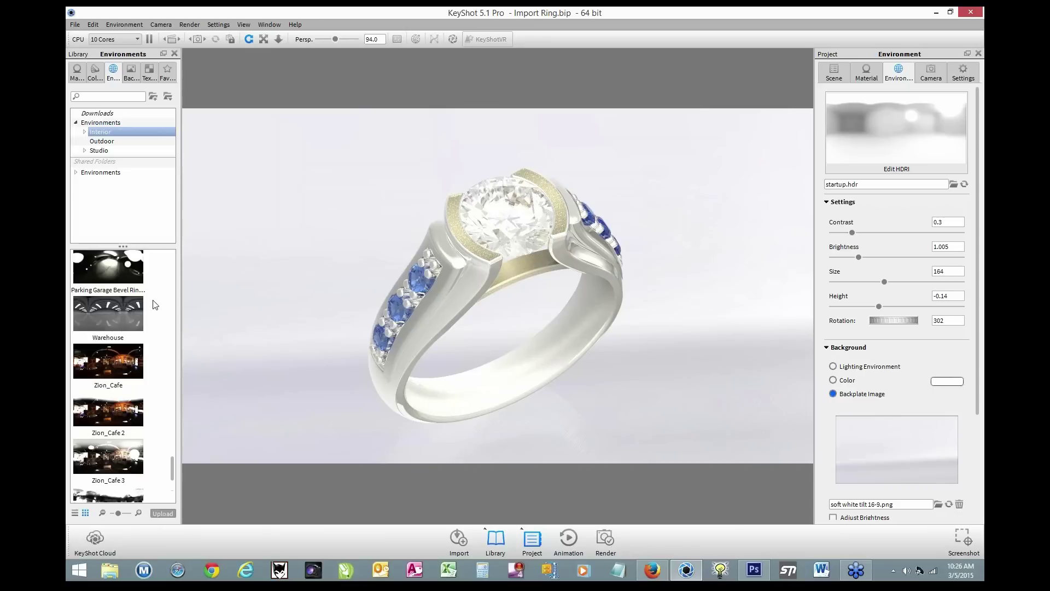
scroll(155, 304, up, 5)
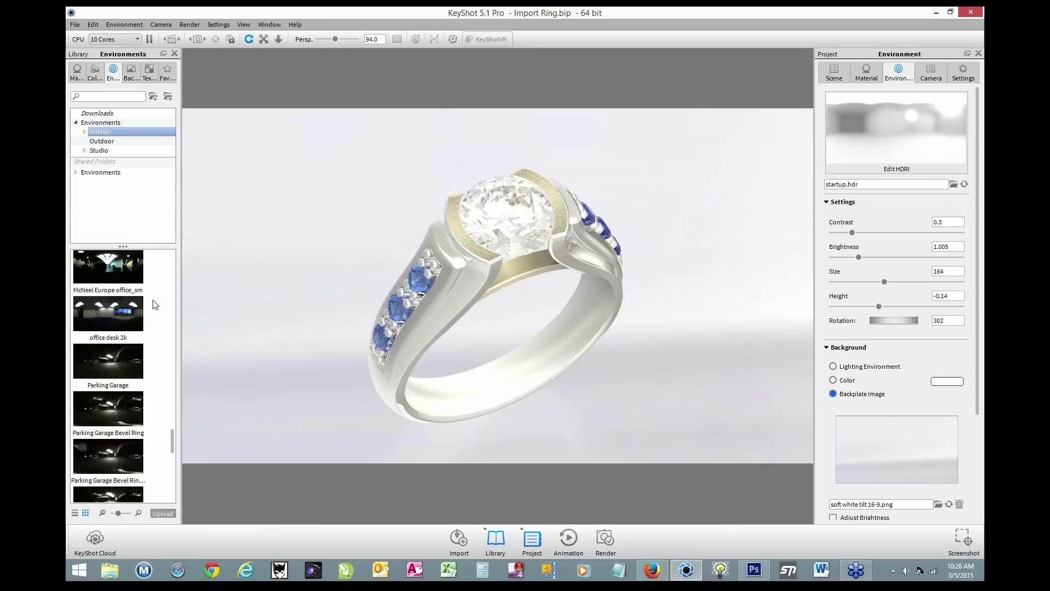
scroll(156, 304, up, 3)
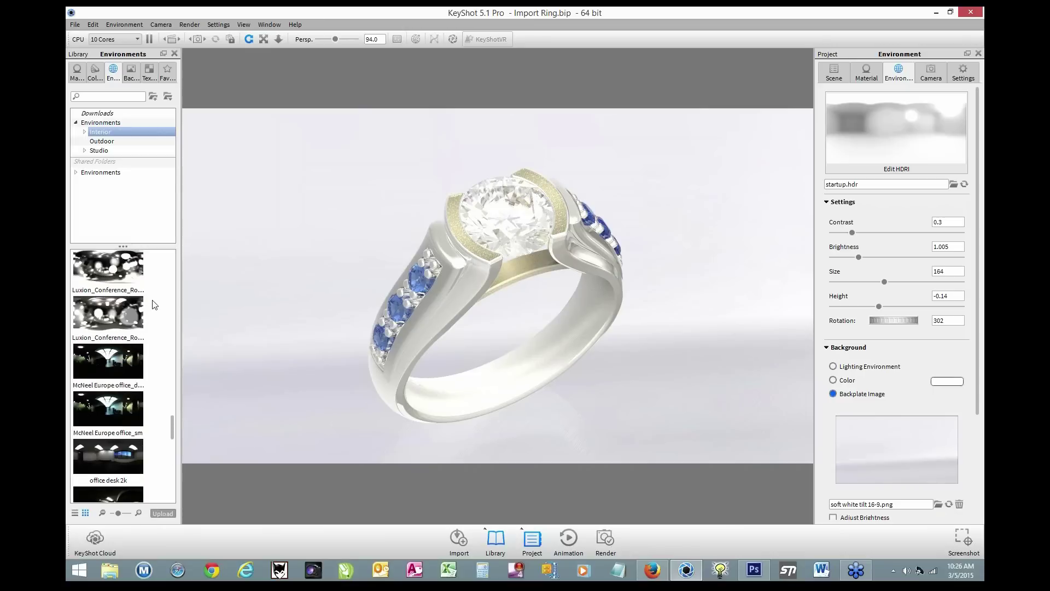
scroll(154, 305, up, 3)
scroll(156, 305, up, 1)
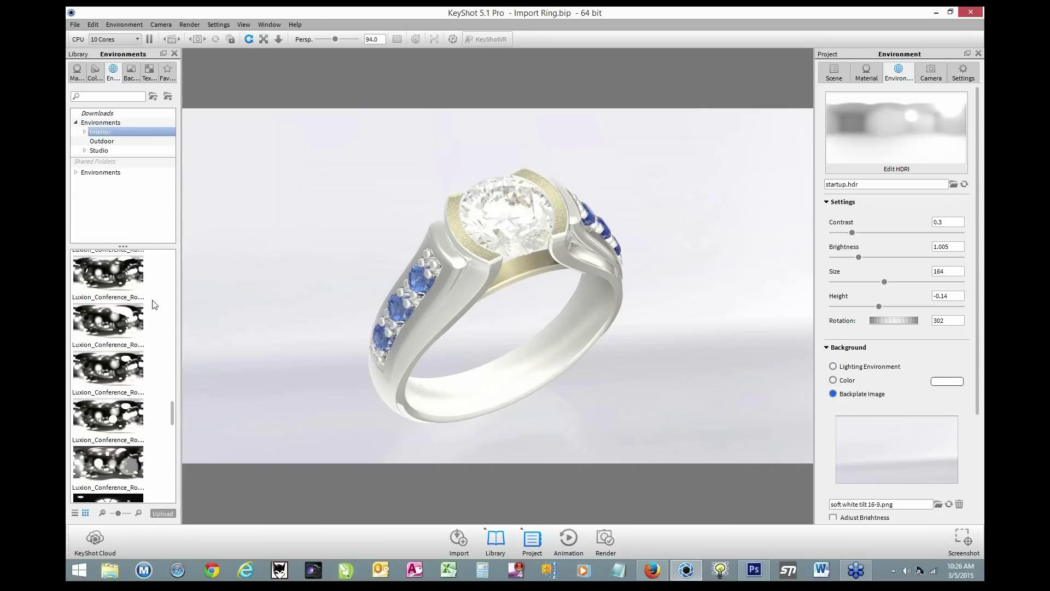
scroll(154, 305, up, 2)
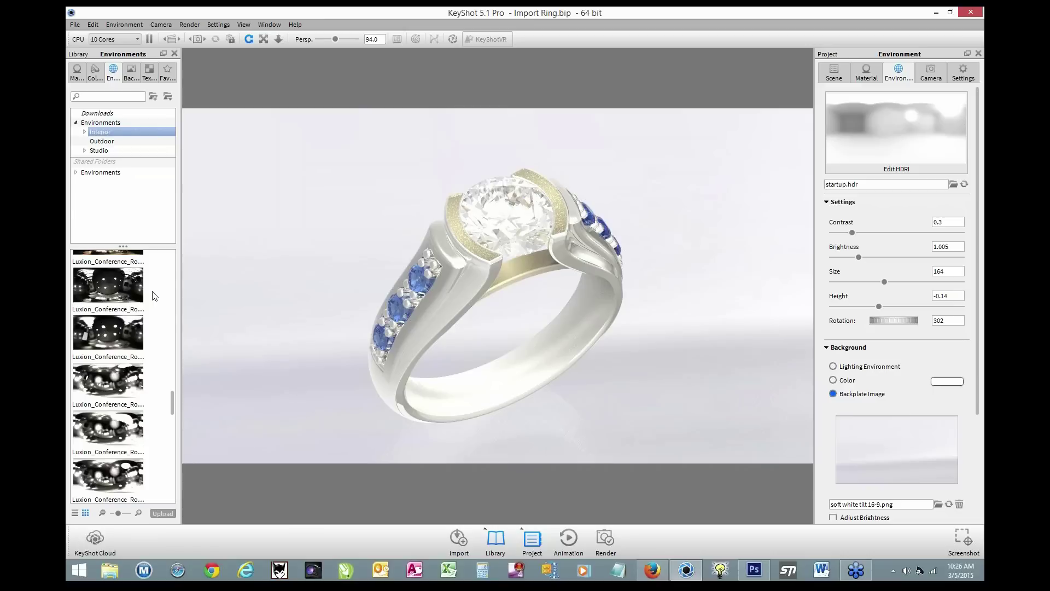
scroll(160, 305, up, 1)
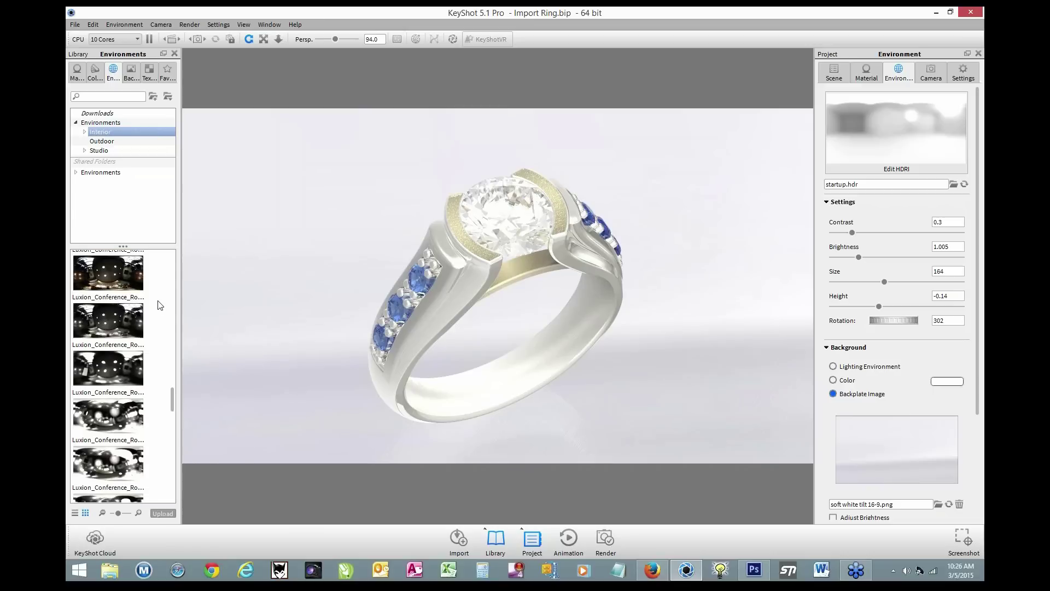
scroll(161, 305, up, 1)
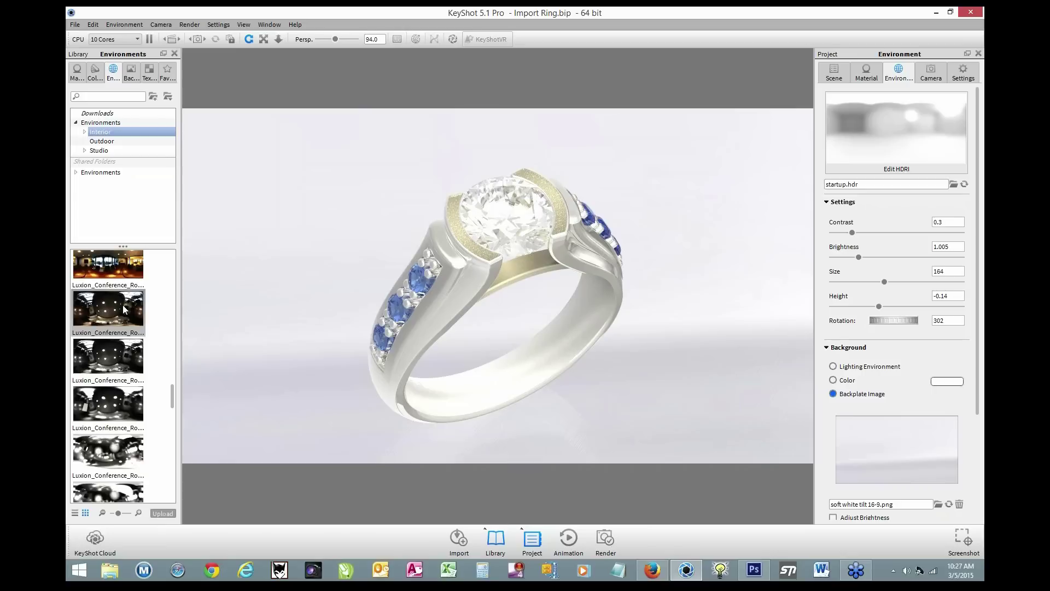
mouse_move(123, 309)
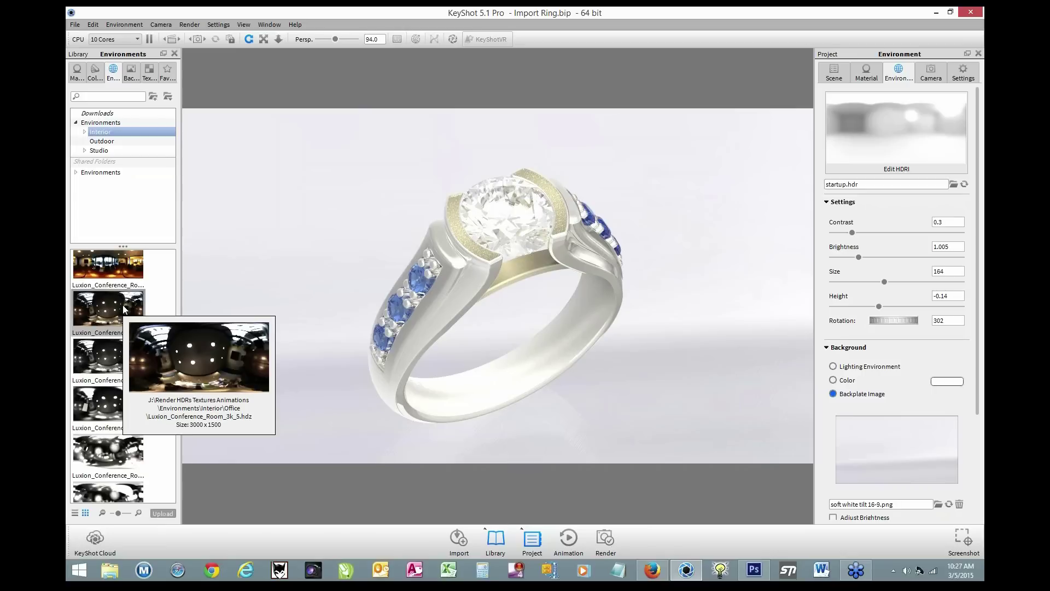
drag(123, 310, 253, 386)
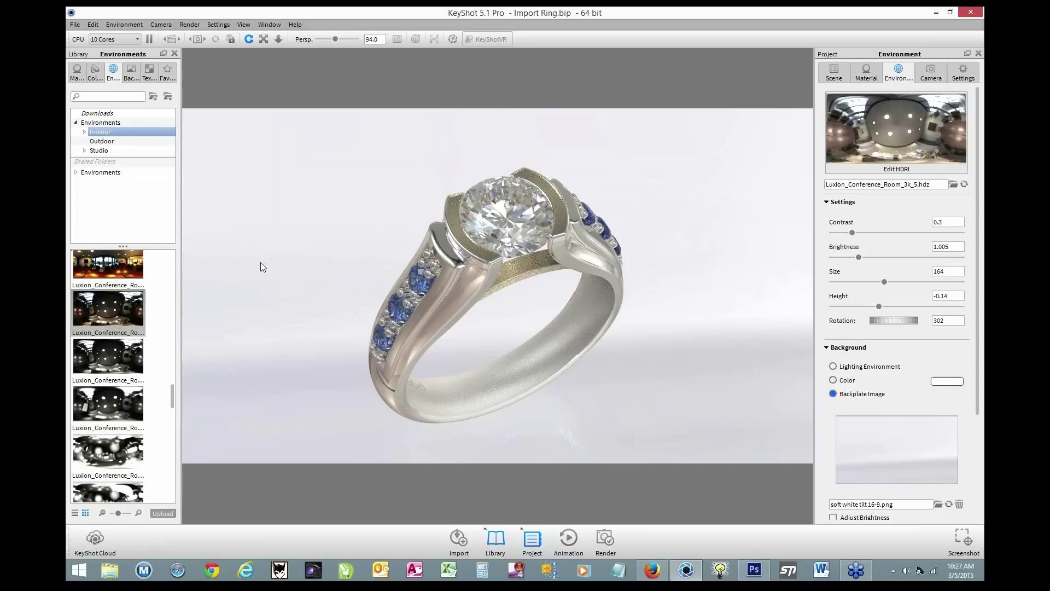
click(897, 169)
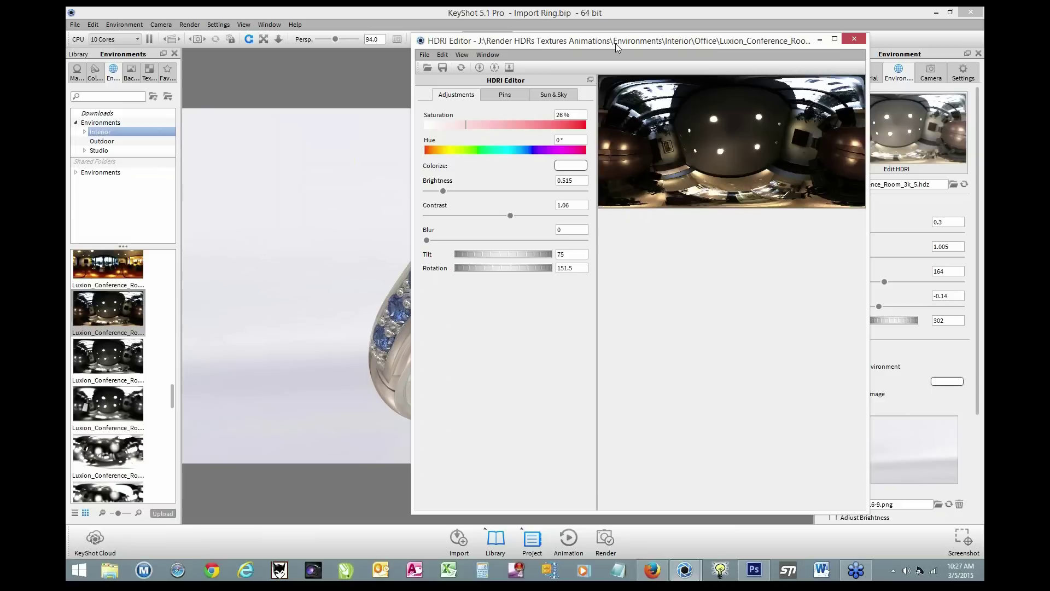
drag(617, 44, 831, 100)
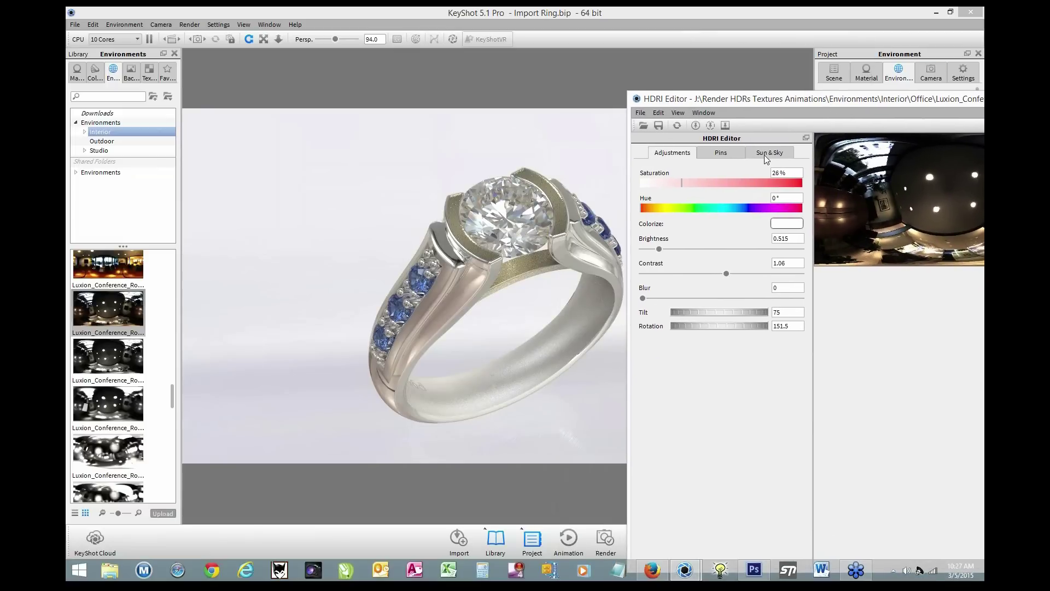
click(857, 53)
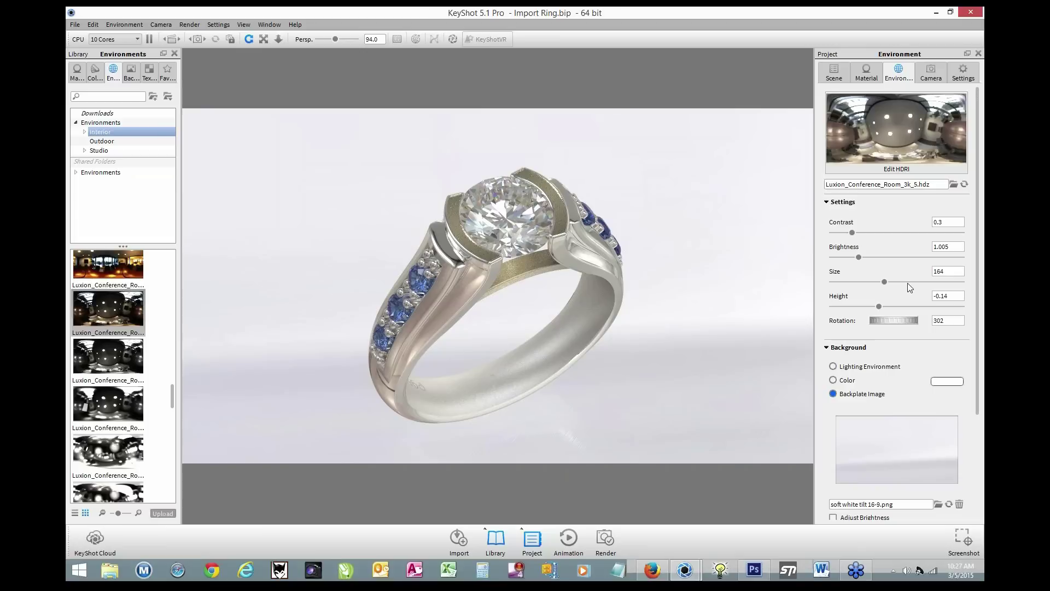
Open the HDRI Editor and move it aside to uncover the environment preview.
click(897, 170)
click(765, 100)
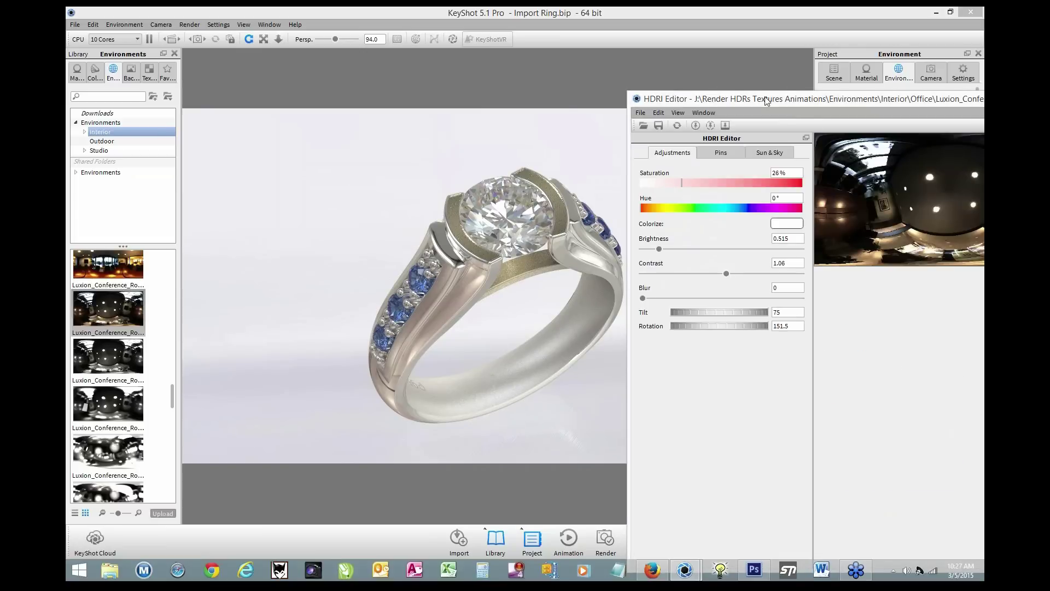
drag(766, 100, 804, 198)
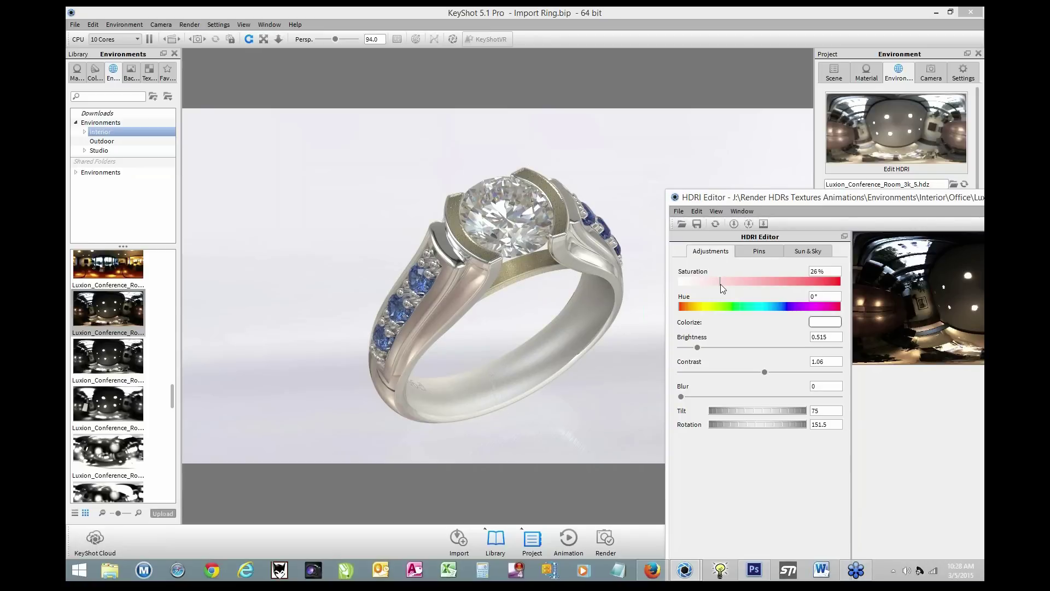
Set the environment's saturation to 6% and its blur to 1.
drag(720, 284, 692, 283)
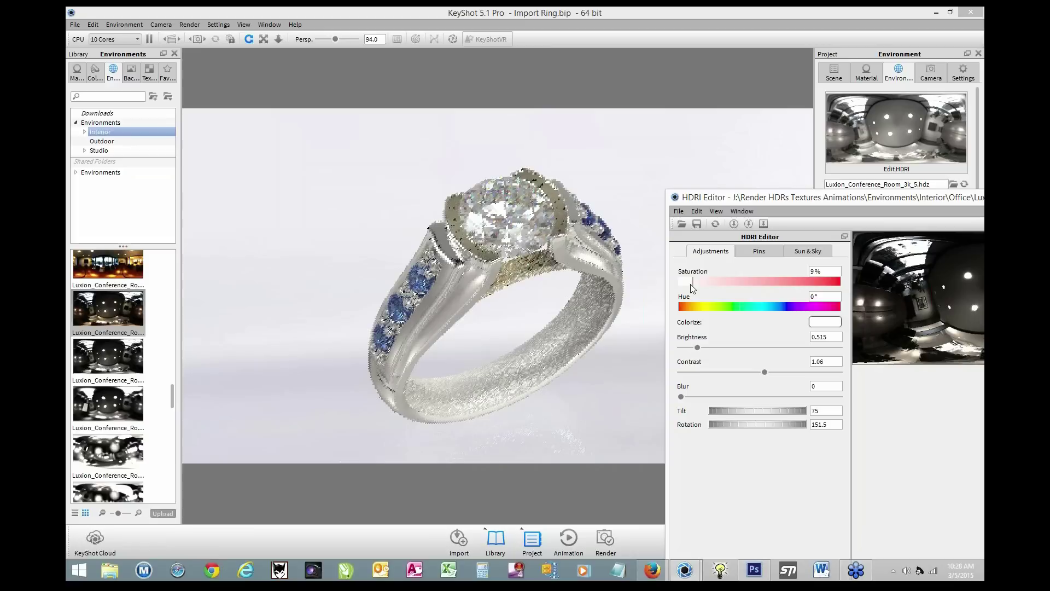
drag(692, 284, 674, 284)
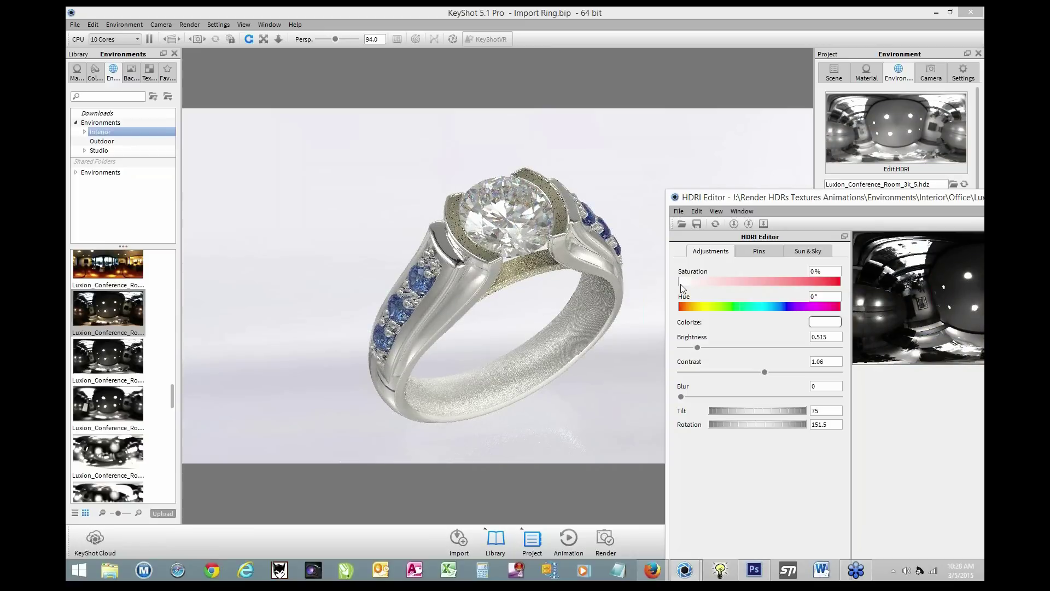
drag(681, 283, 688, 283)
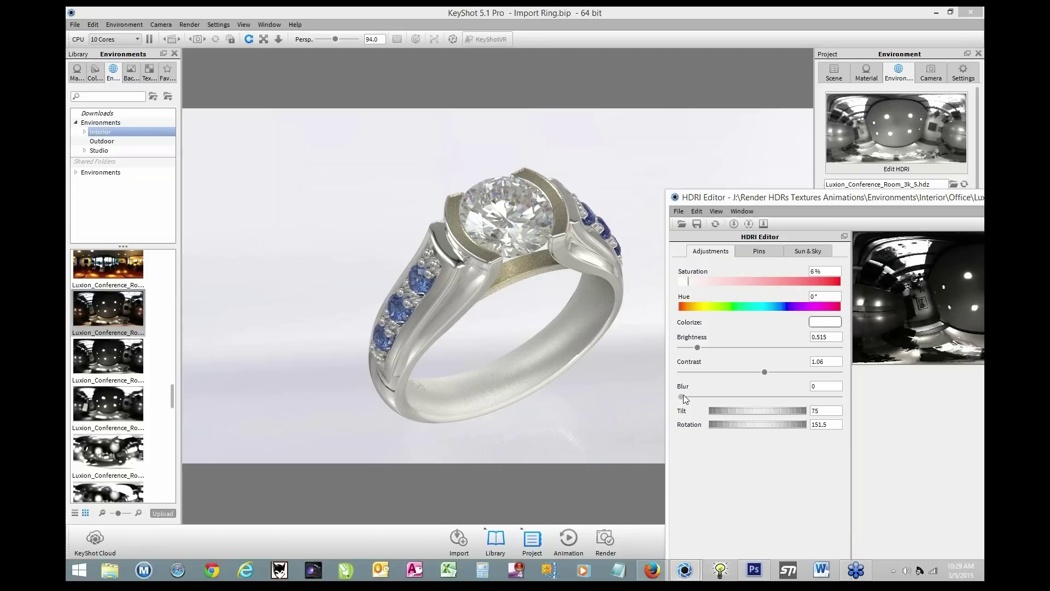
drag(682, 395, 861, 396)
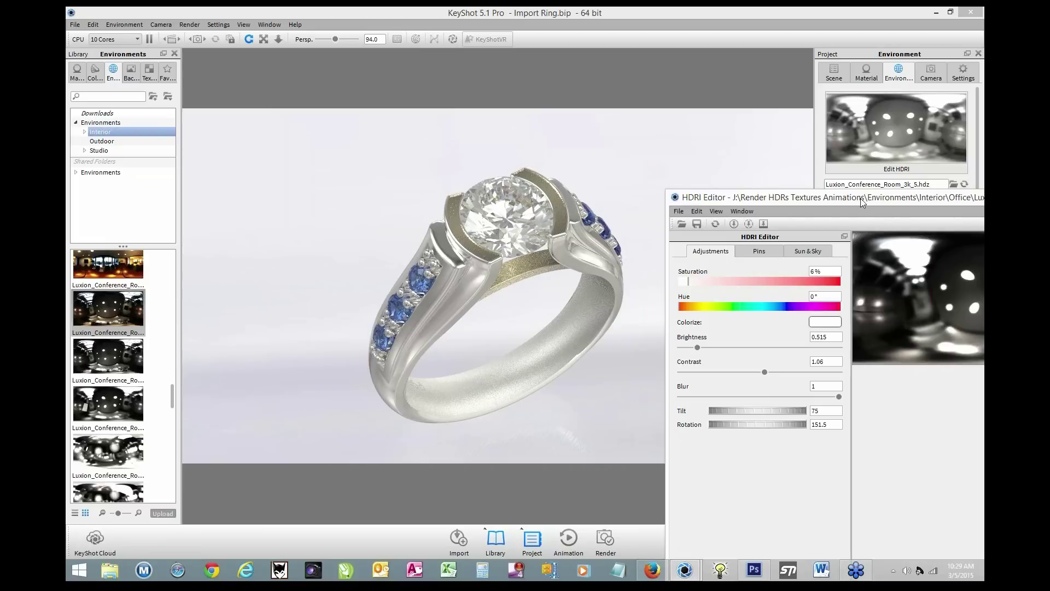
drag(858, 198, 674, 239)
Close the HDRI Editor, then tilt the whole ring slightly with Move Model and accept the placement.
click(932, 240)
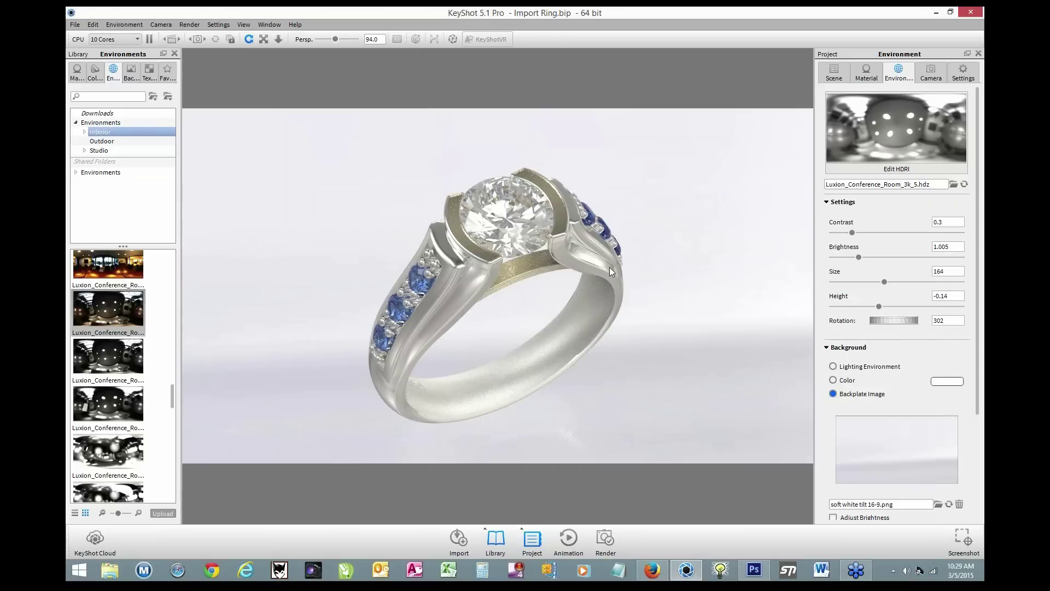
right_click(600, 271)
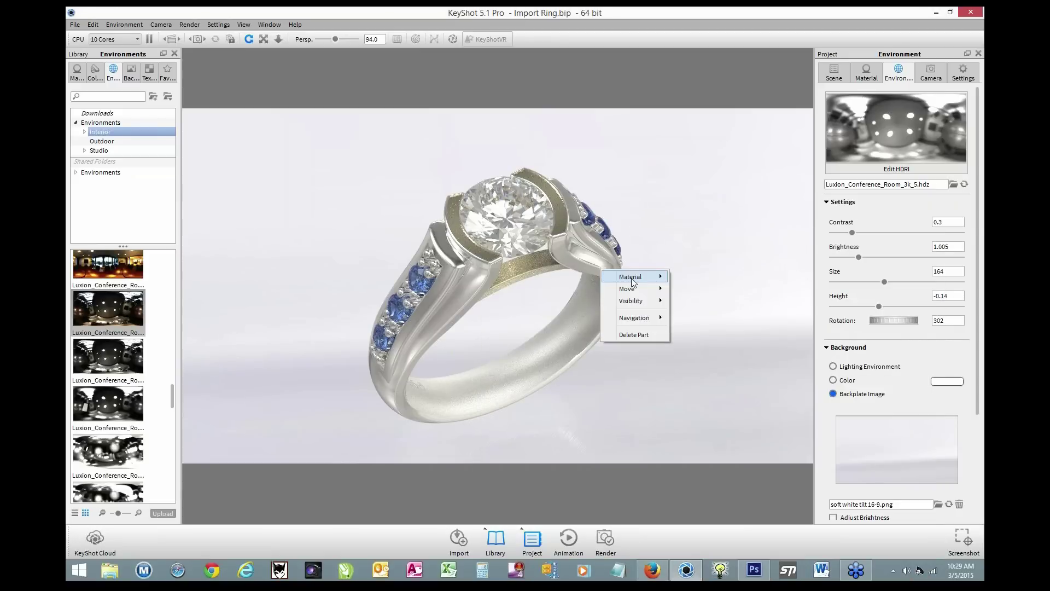
mouse_move(629, 279)
mouse_move(650, 305)
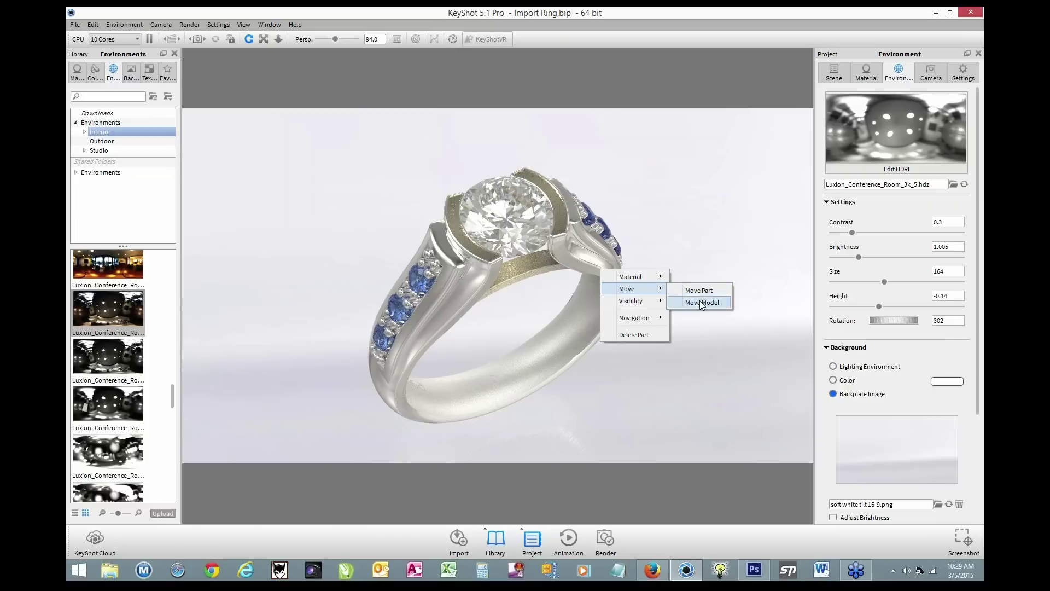
click(700, 303)
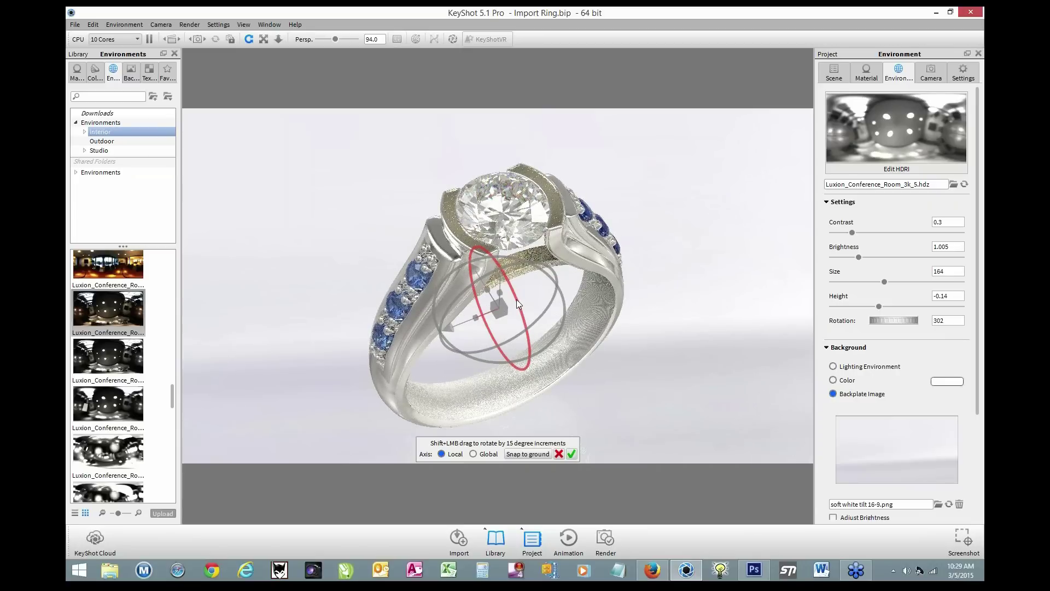
drag(516, 299, 539, 316)
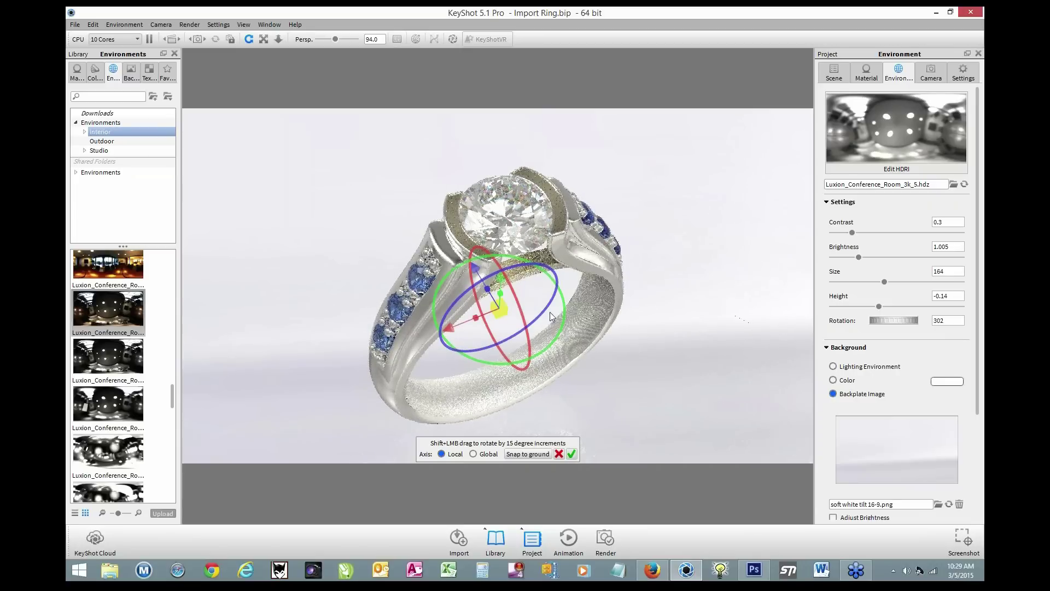
drag(549, 309, 549, 310)
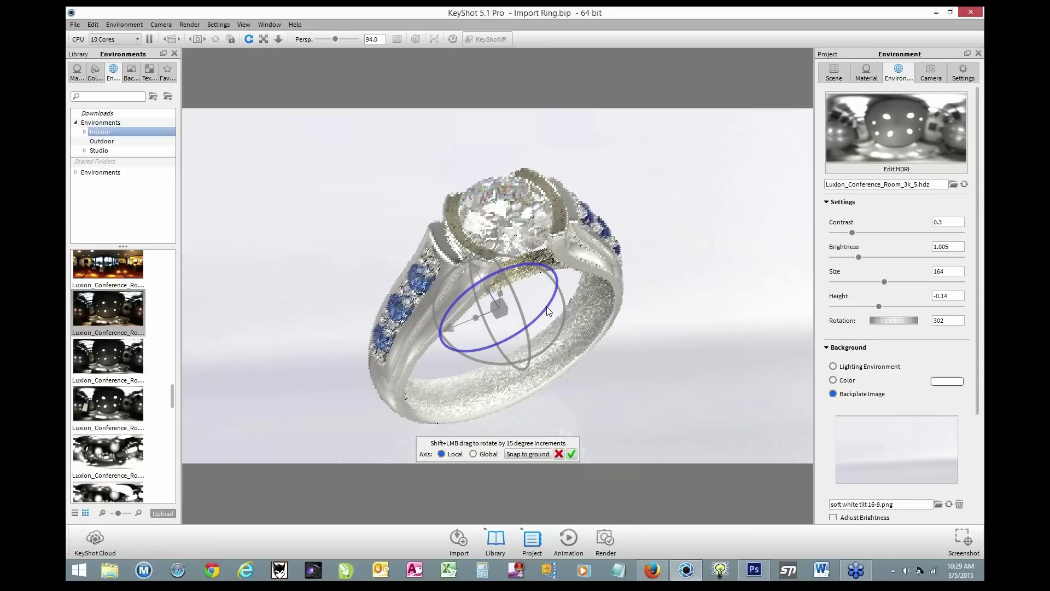
drag(563, 309, 570, 318)
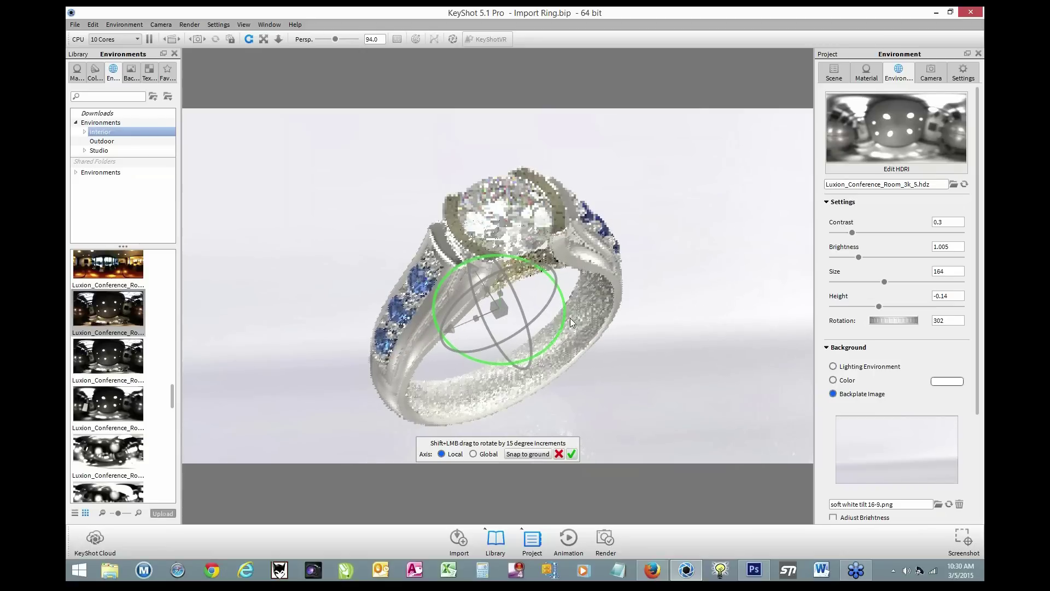
click(572, 453)
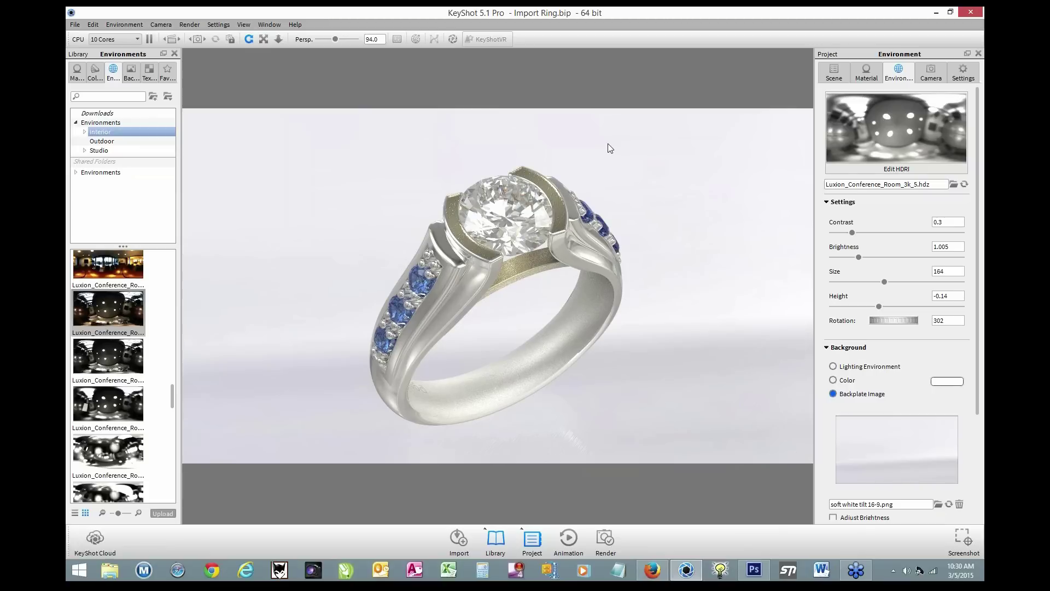
Rotate only the diamond head part with Move Part and accept its new placement.
right_click(514, 232)
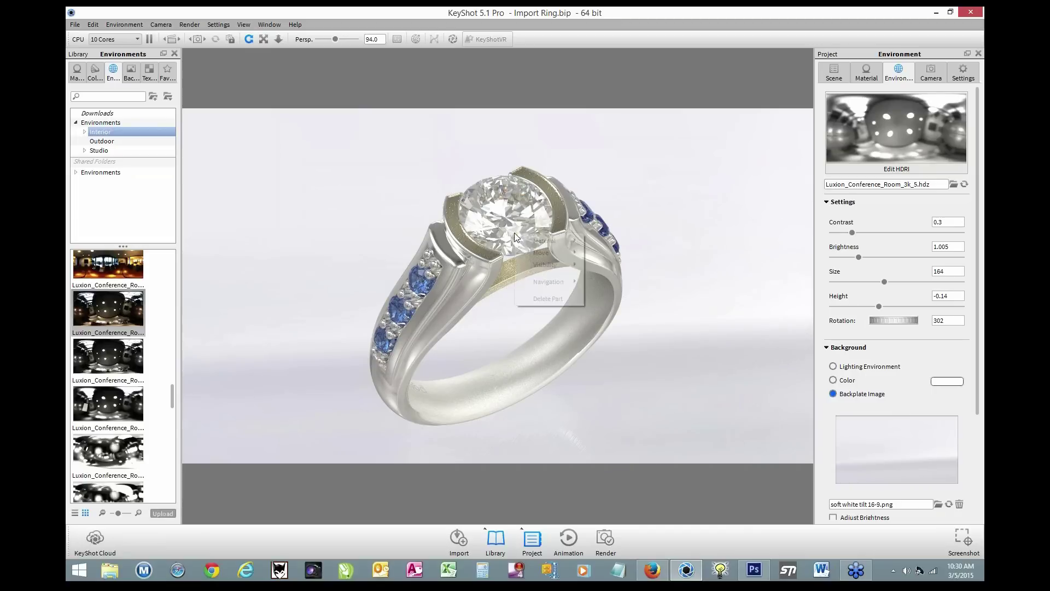
mouse_move(563, 259)
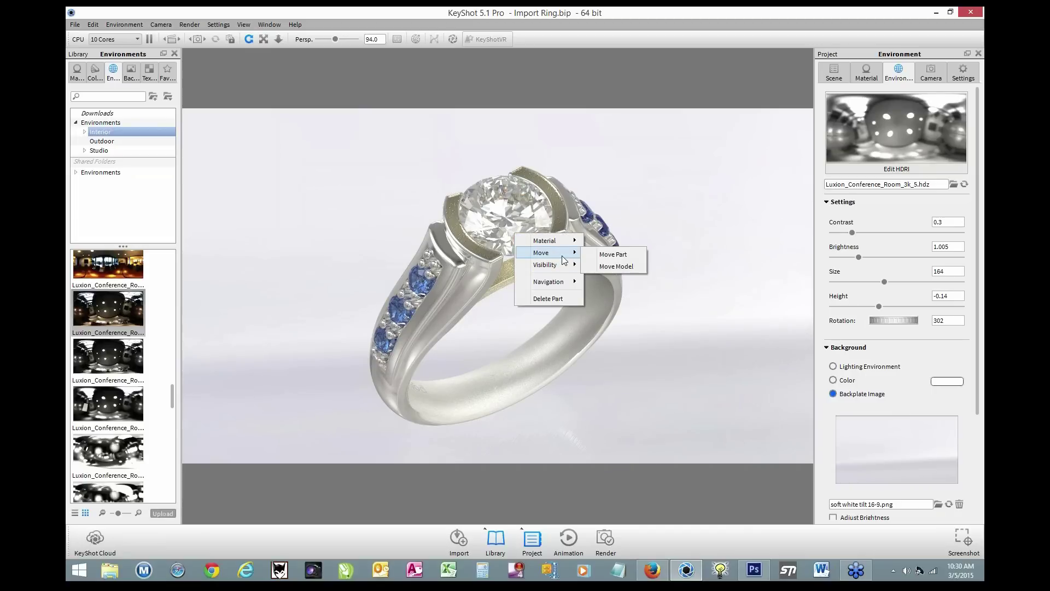
click(613, 254)
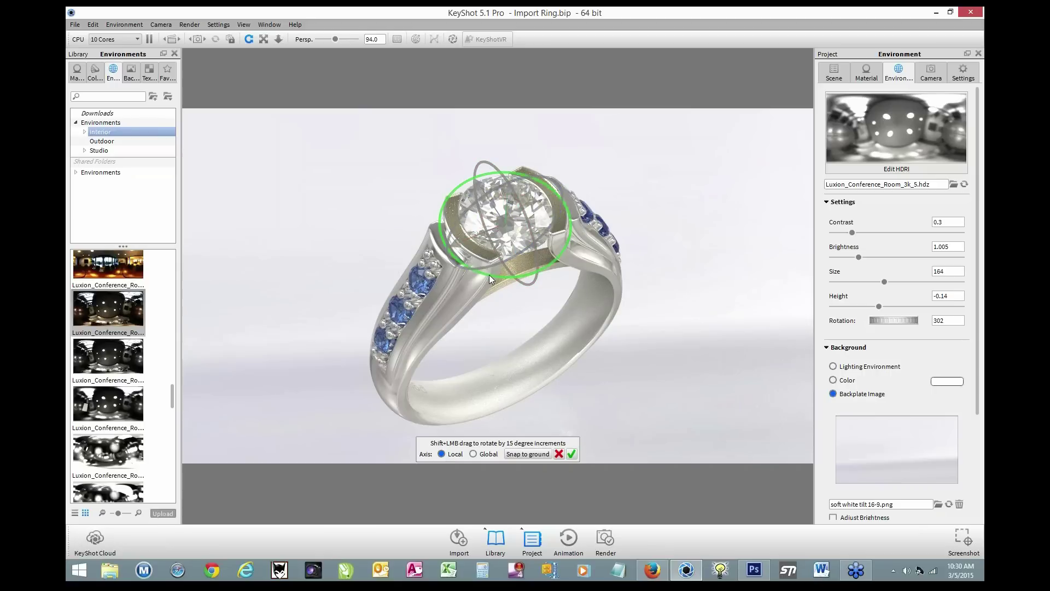
drag(489, 274, 574, 224)
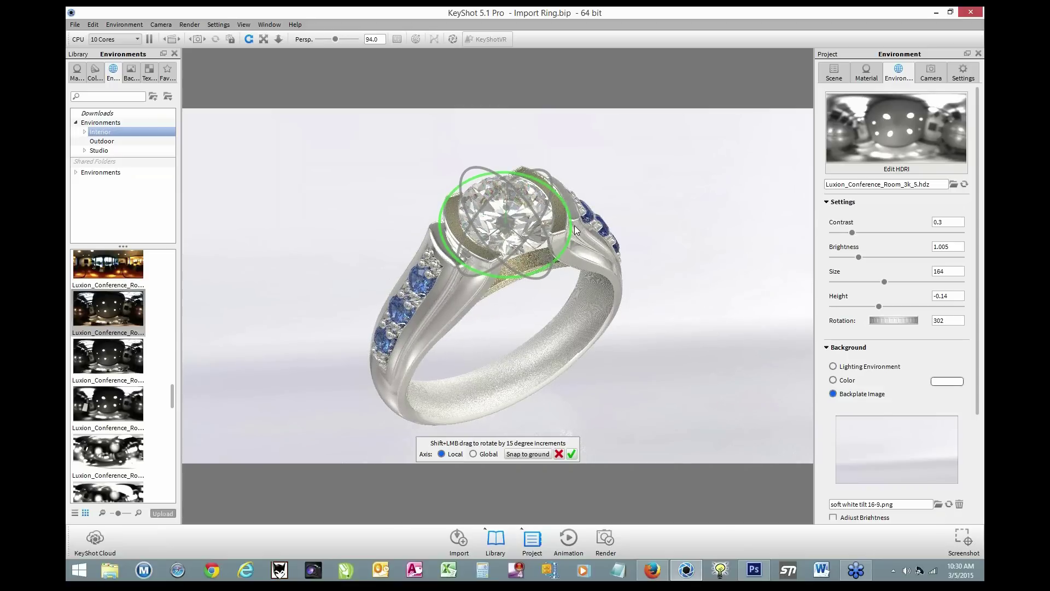
click(570, 454)
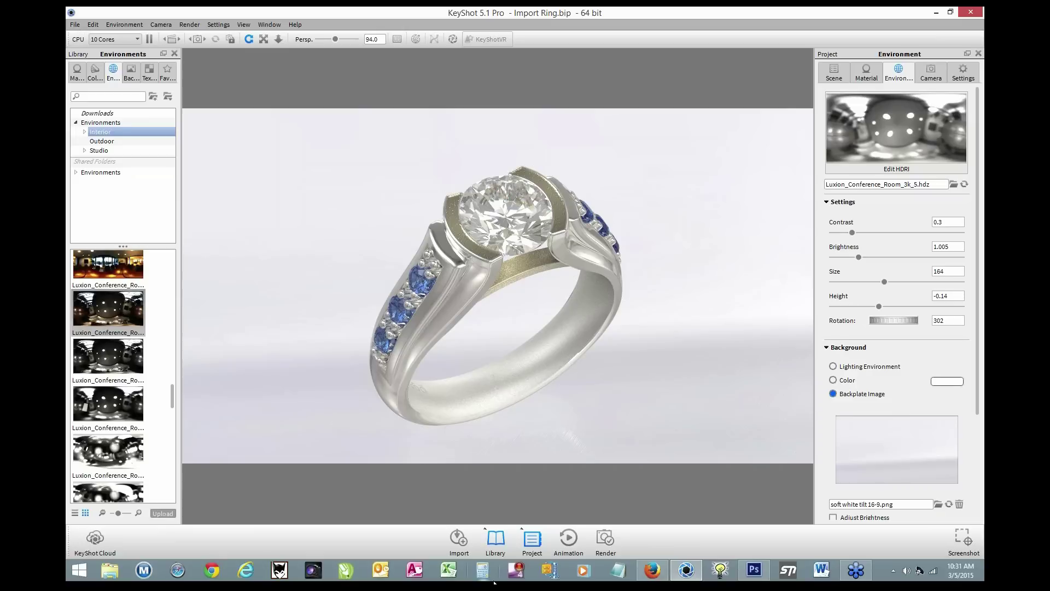
Open Edgeband ring.bip from KeyShot's recent files list and maximize its window.
right_click(687, 570)
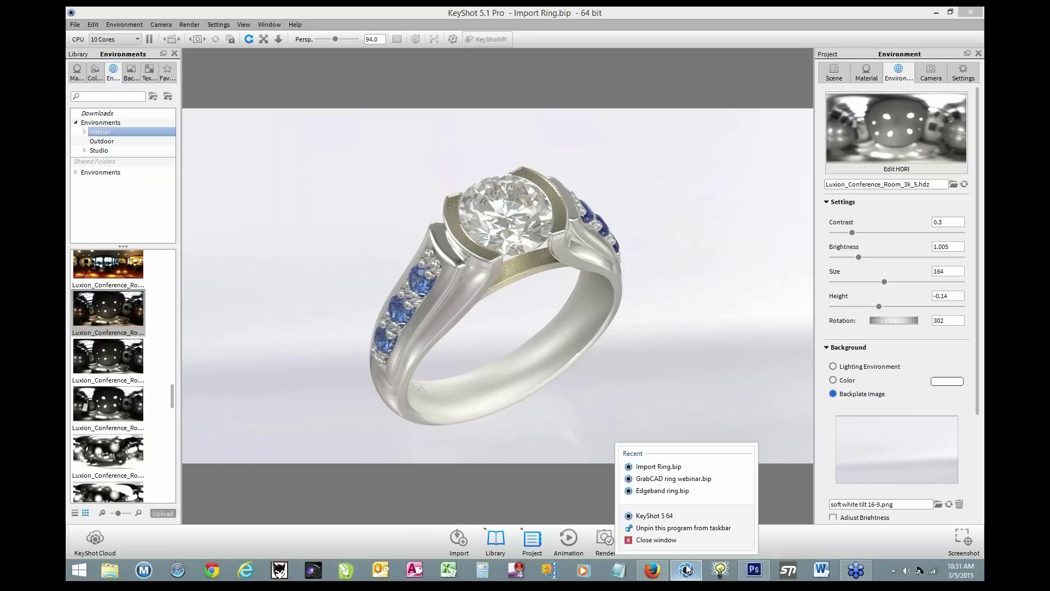
click(678, 491)
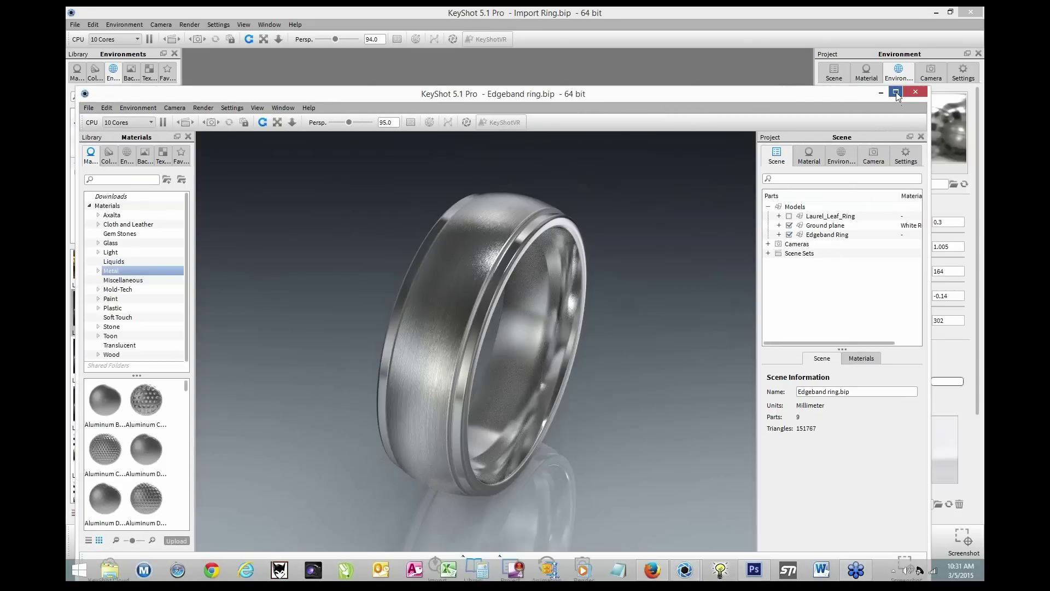
click(896, 92)
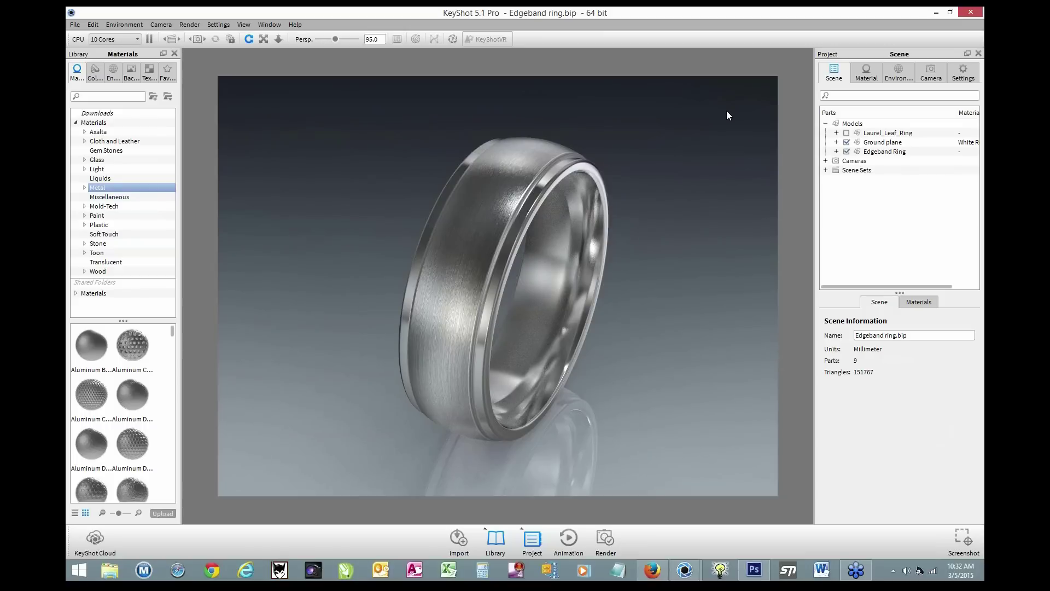
Open the vor_vt1_MODIFIED.hdz environment in the HDRI Editor, positioned beside the ring render.
click(898, 74)
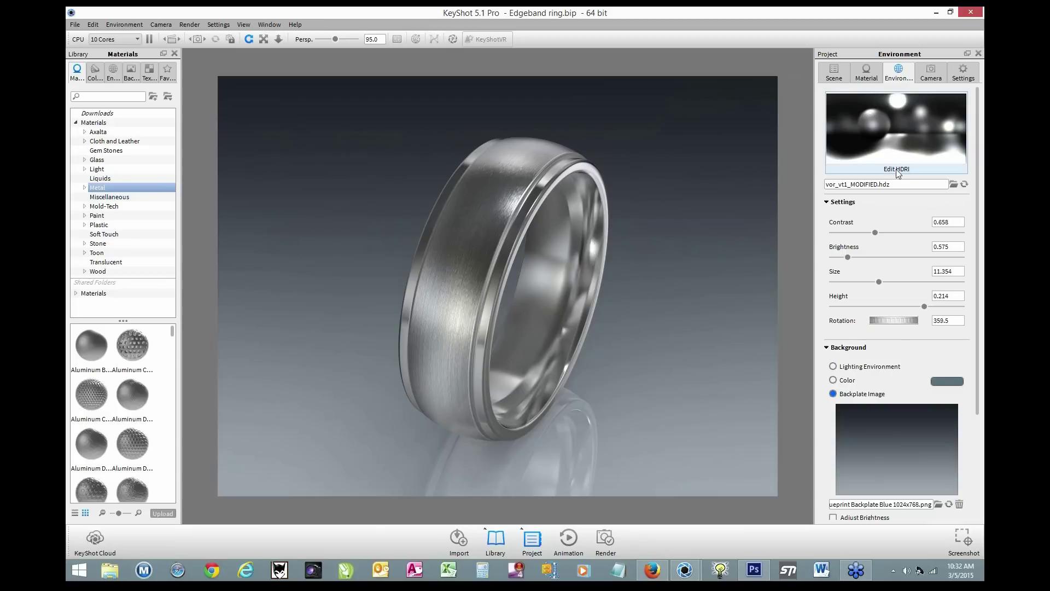
click(897, 132)
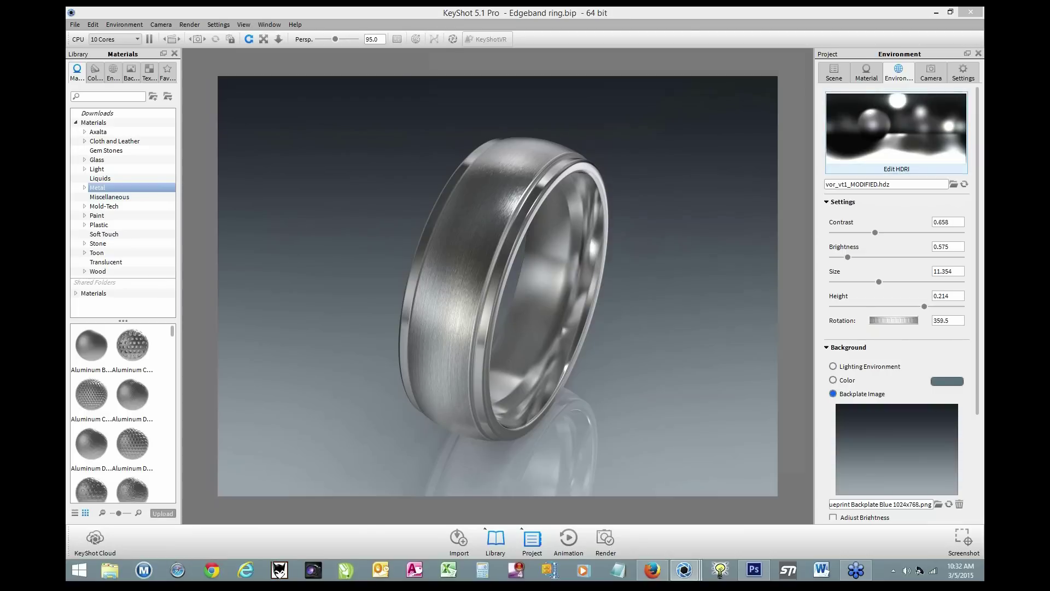
drag(596, 43, 796, 72)
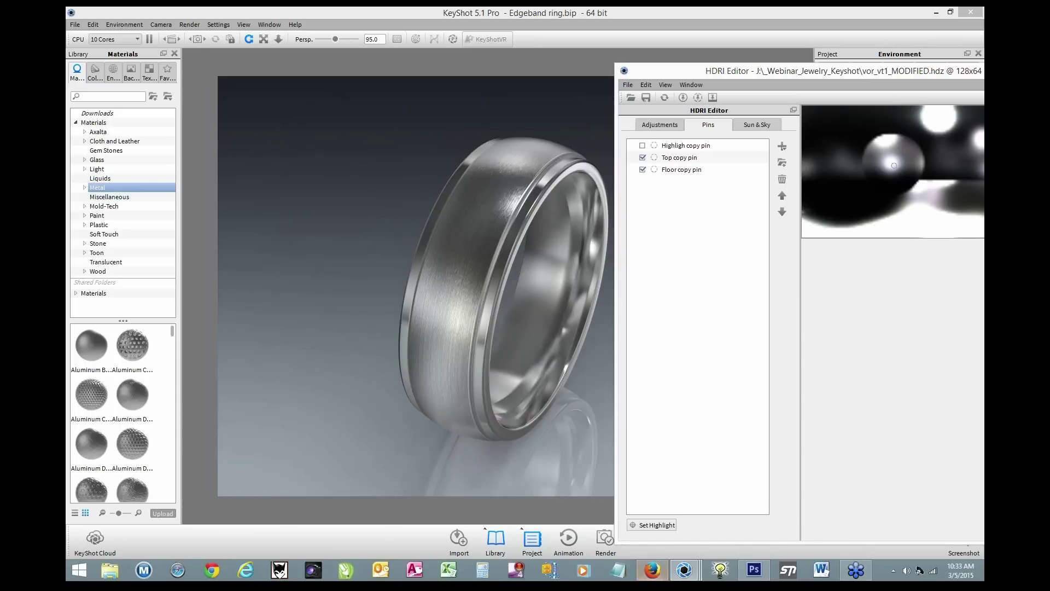
Place highlight pin Pin 1 on the ring's upper band and bring it into the HDRI Editor.
click(654, 526)
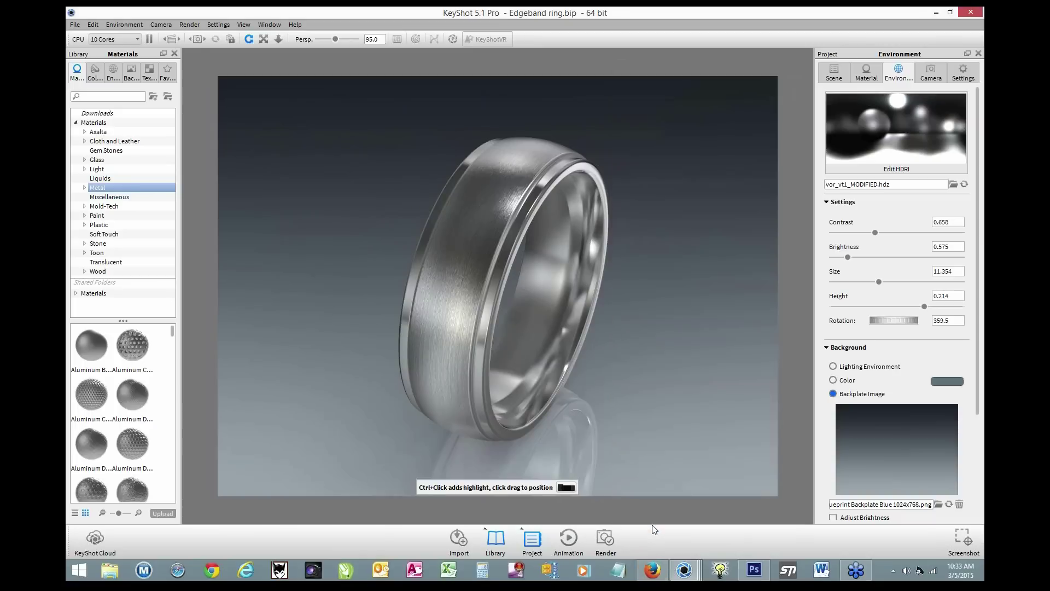
click(516, 202)
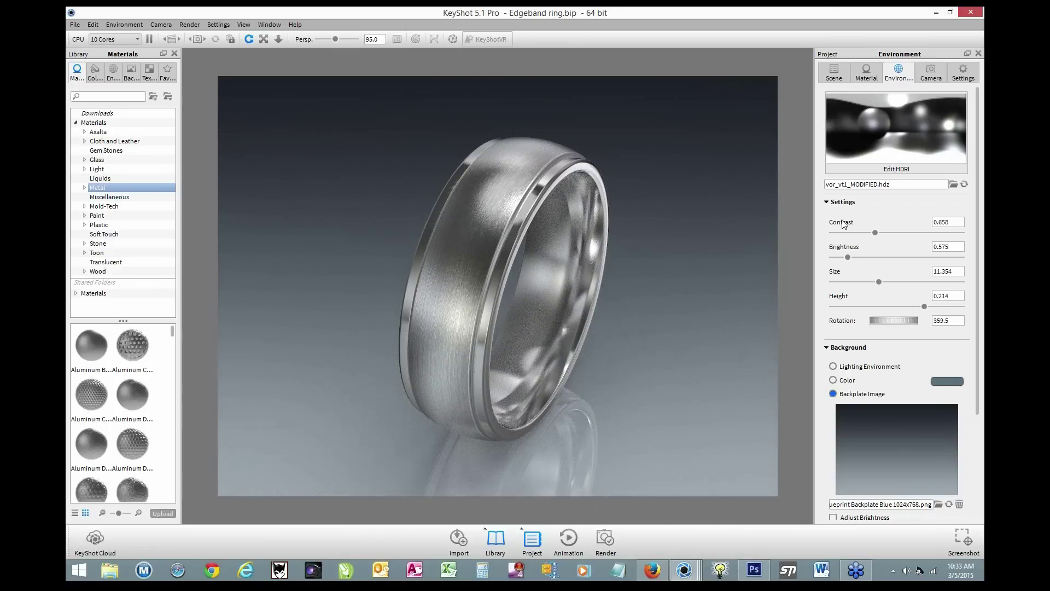
click(873, 174)
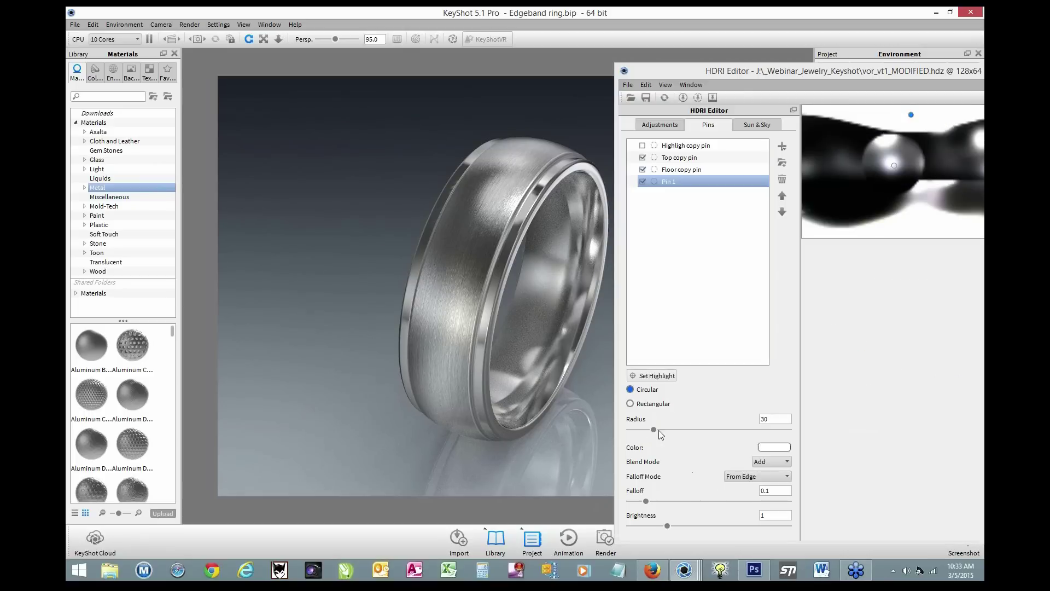
Resize Pin 1 and darken its brightness to about -0.786.
mouse_move(655, 428)
mouse_down()
mouse_move(678, 428)
mouse_move(638, 429)
mouse_up()
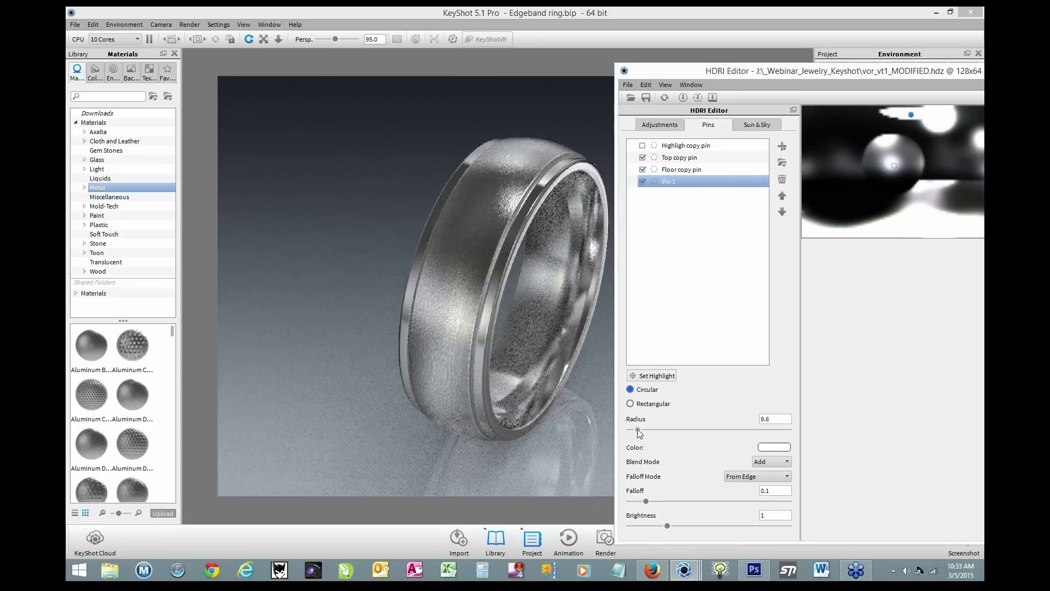
click(668, 526)
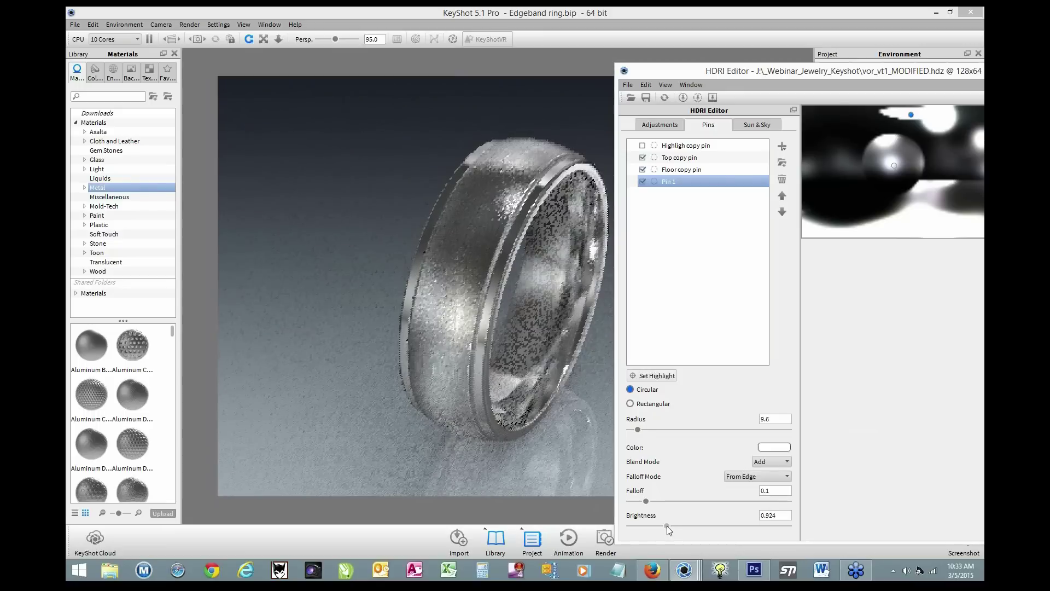
drag(665, 525, 651, 523)
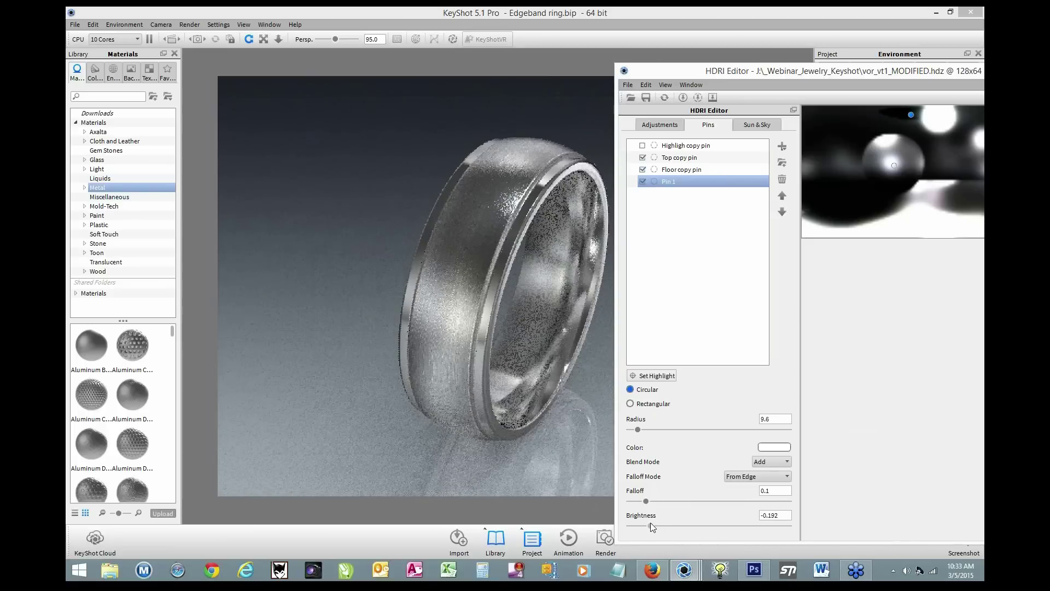
drag(650, 523, 650, 524)
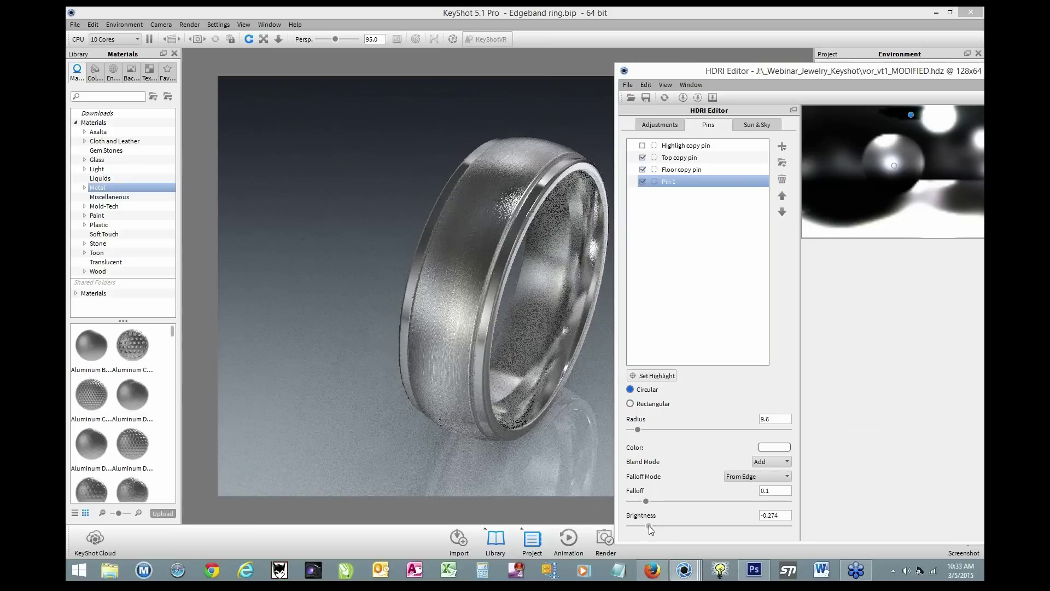
drag(652, 527, 642, 524)
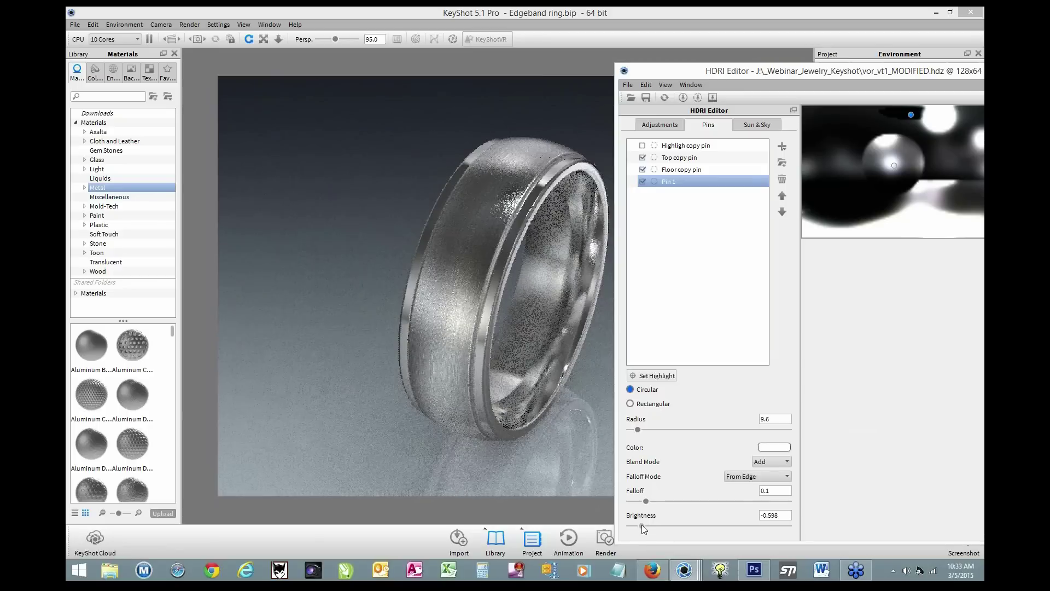
drag(641, 524, 636, 526)
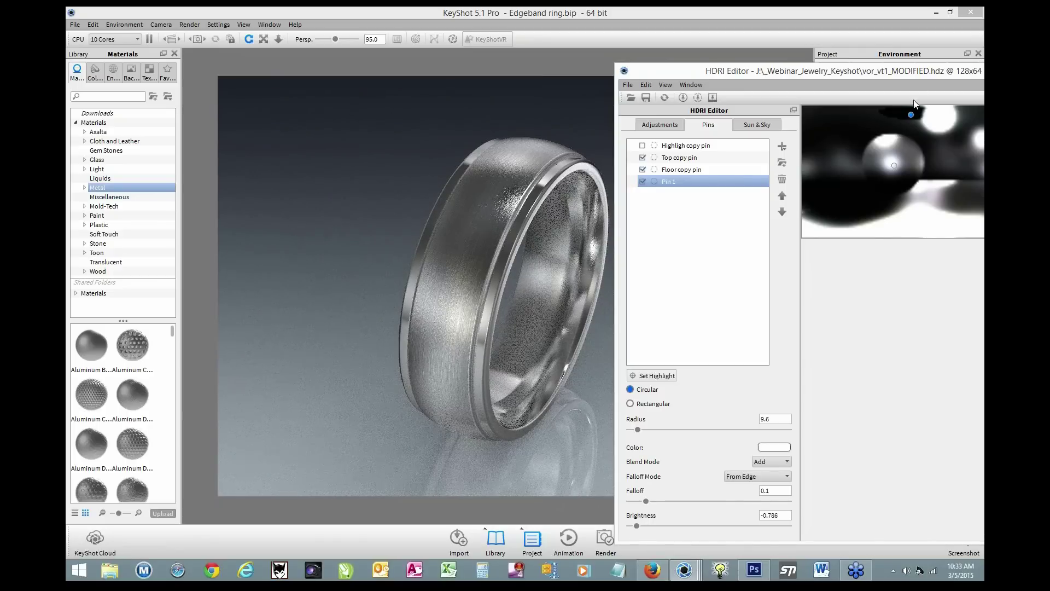
Move Pin 1 right, set brightness -0.824 and radius 24.2, then switch it off.
mouse_move(917, 120)
mouse_down()
mouse_move(939, 122)
mouse_move(921, 112)
mouse_up()
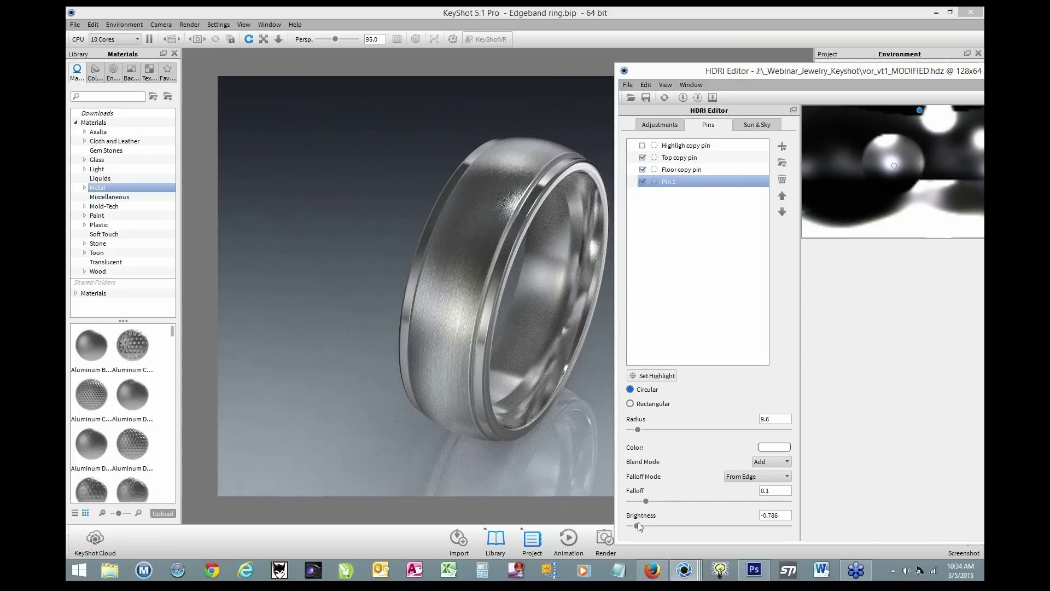
drag(636, 526, 635, 526)
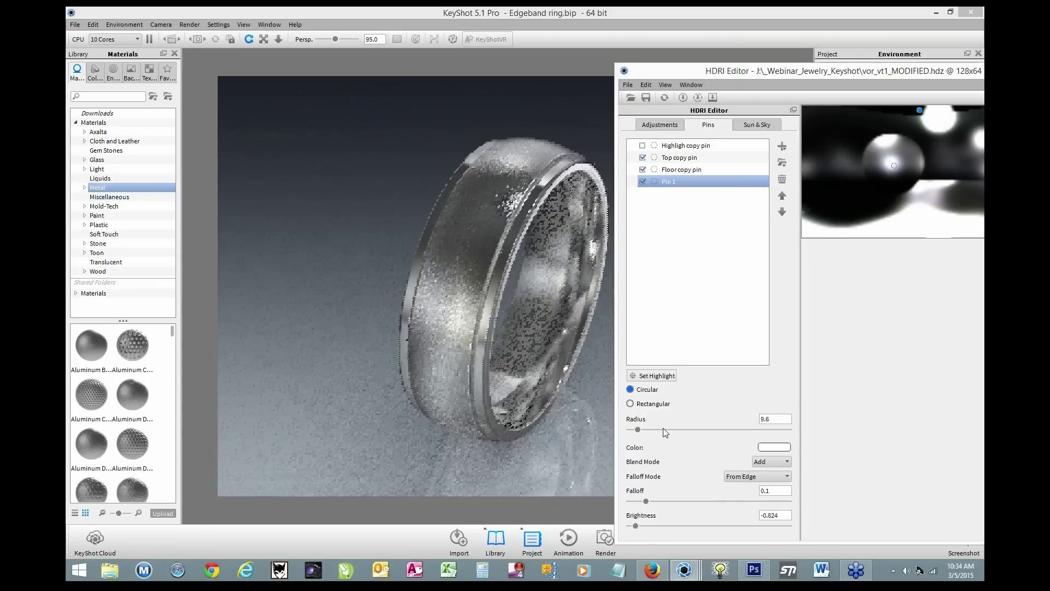
drag(635, 429, 646, 428)
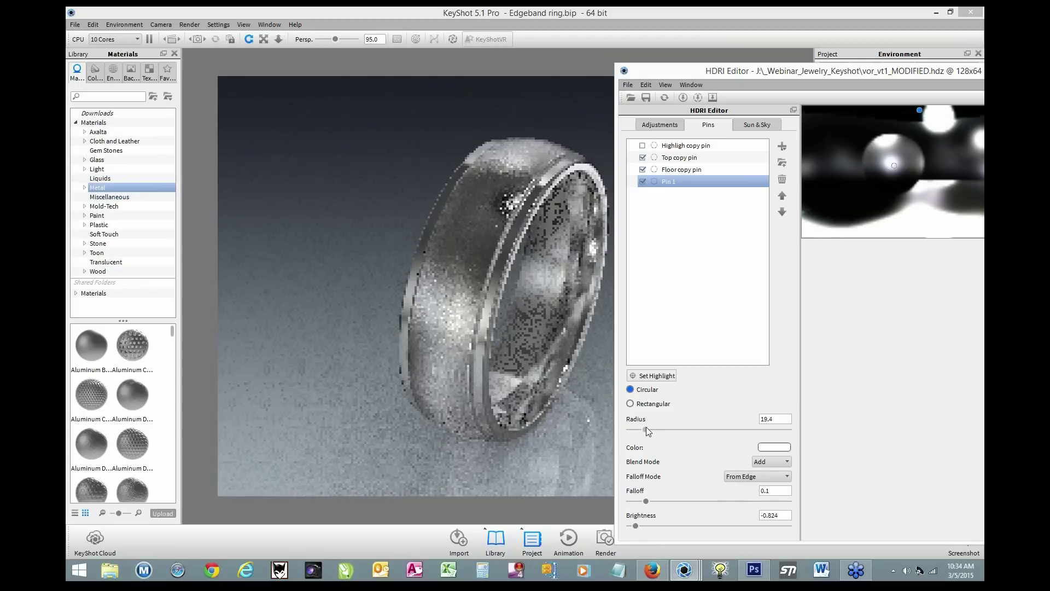
drag(647, 431, 649, 430)
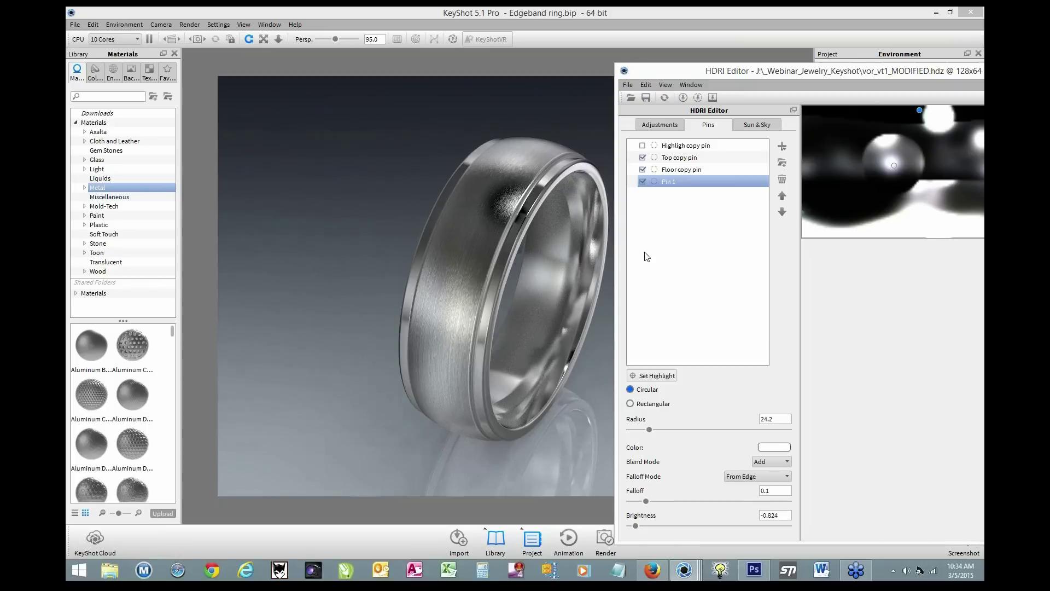
click(643, 182)
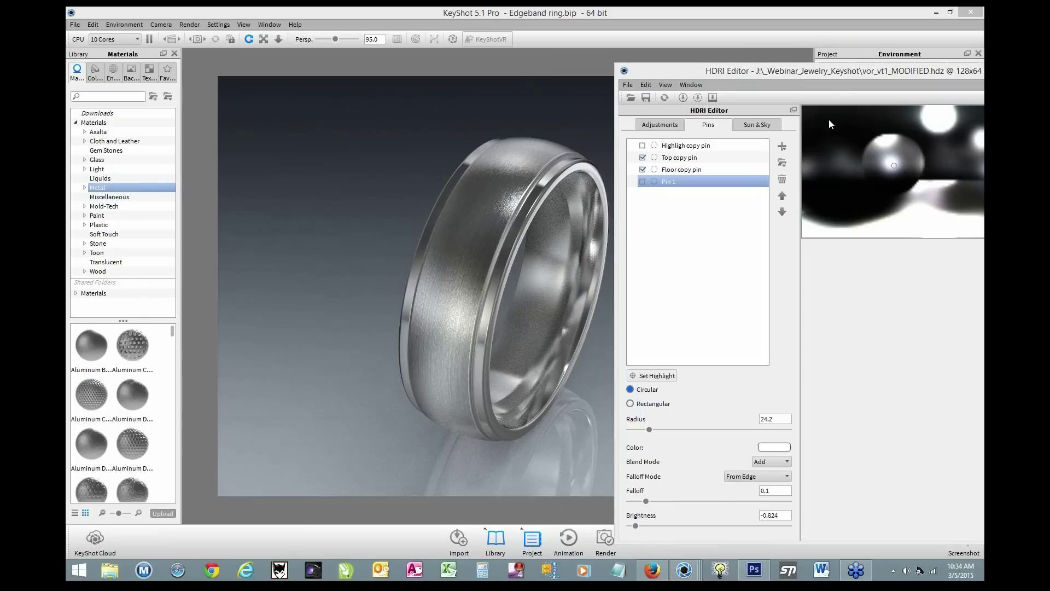
click(780, 147)
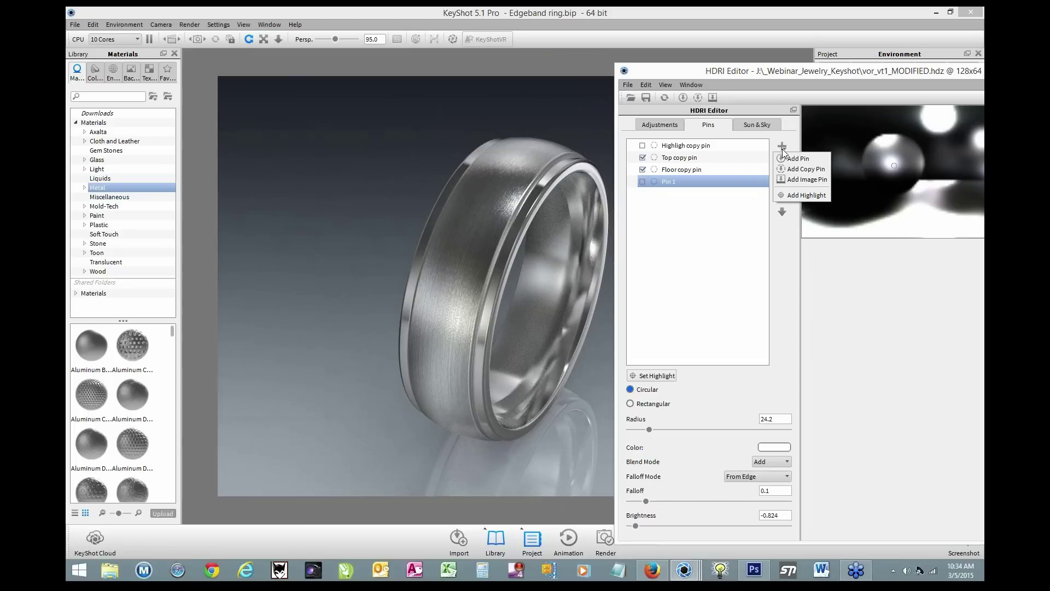
Add copy pin Pin 2 over the HDRI's bright right spot with radius 22.2.
click(801, 168)
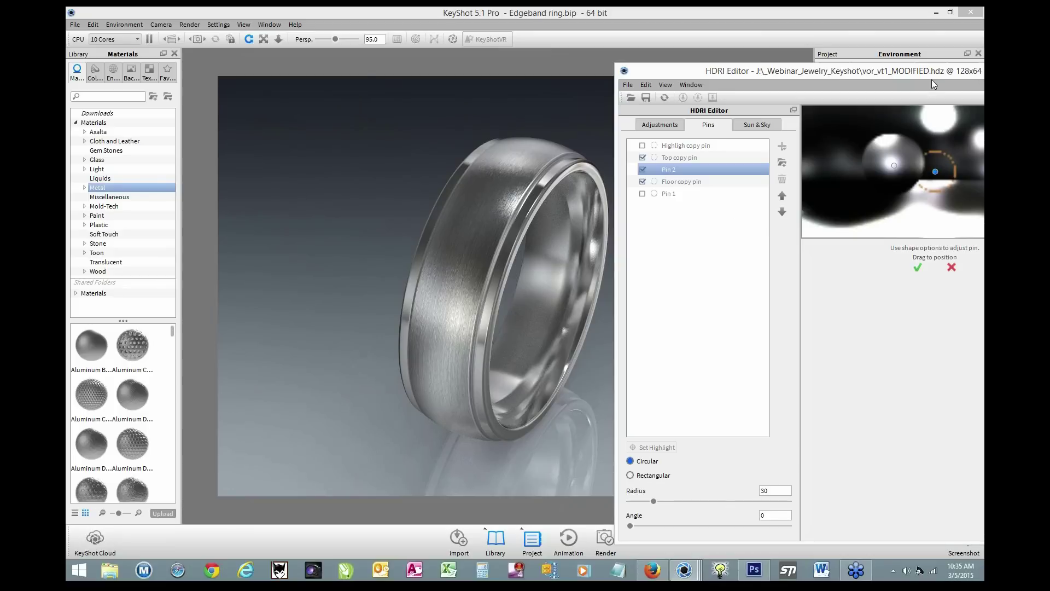
drag(933, 74, 871, 74)
drag(877, 172, 925, 170)
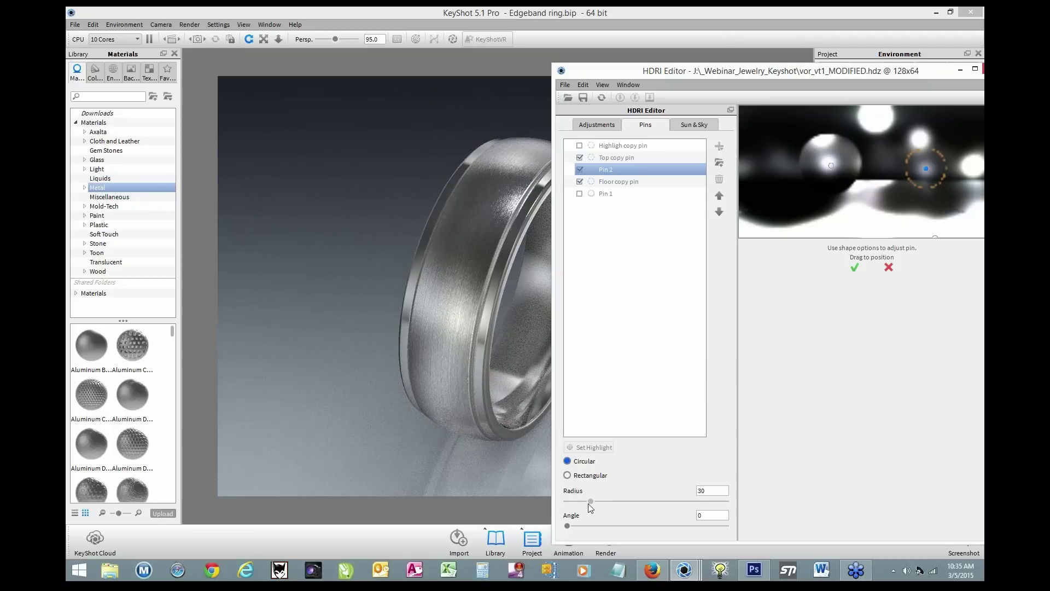
drag(592, 502, 585, 502)
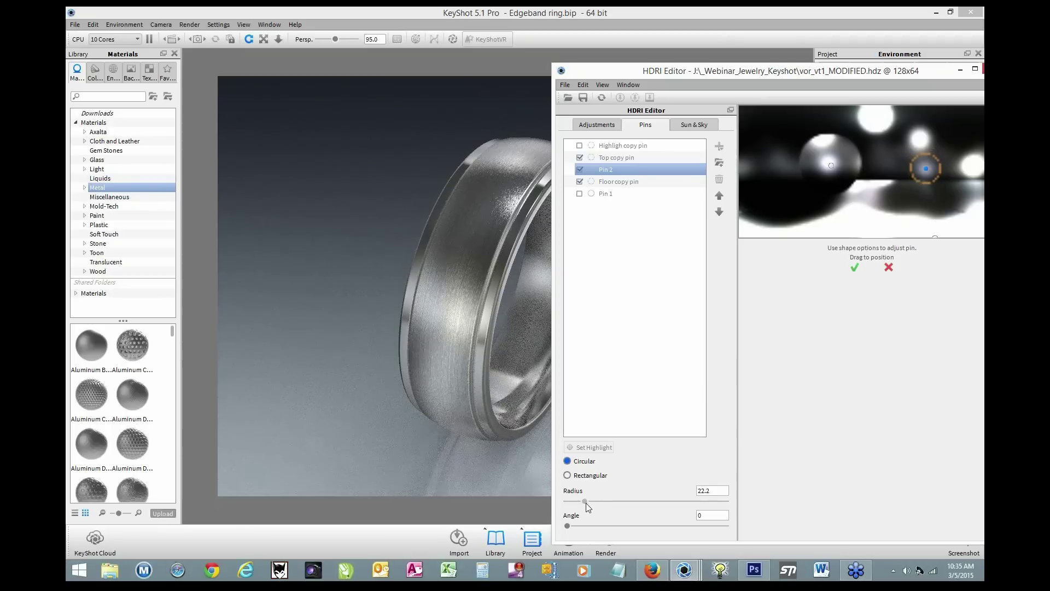
click(854, 268)
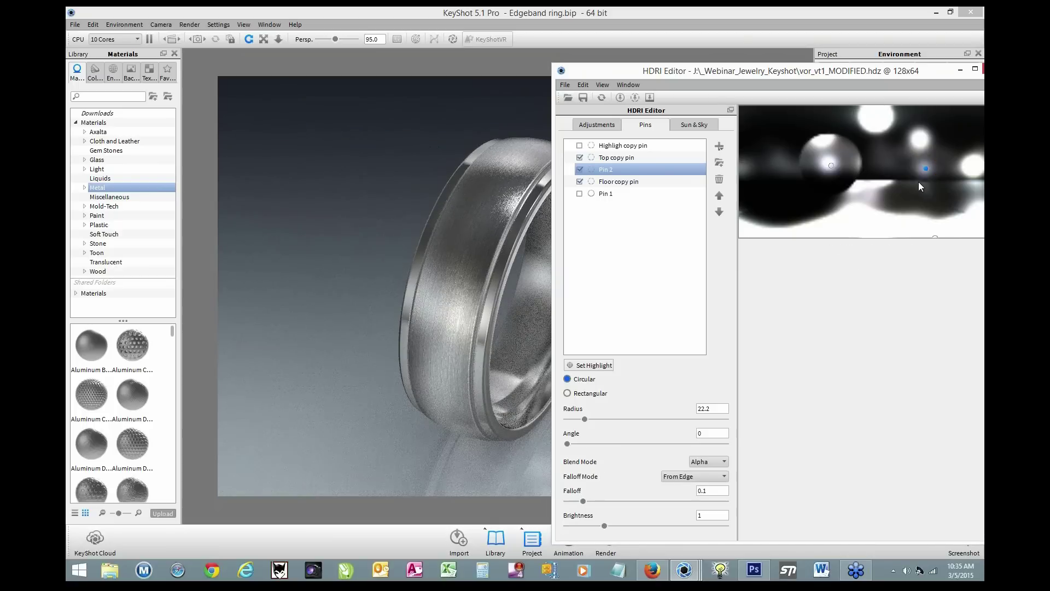
Move Pin 2 to the HDRI's top edge, set brightness 3.906, and toggle it off and on.
drag(887, 172, 885, 166)
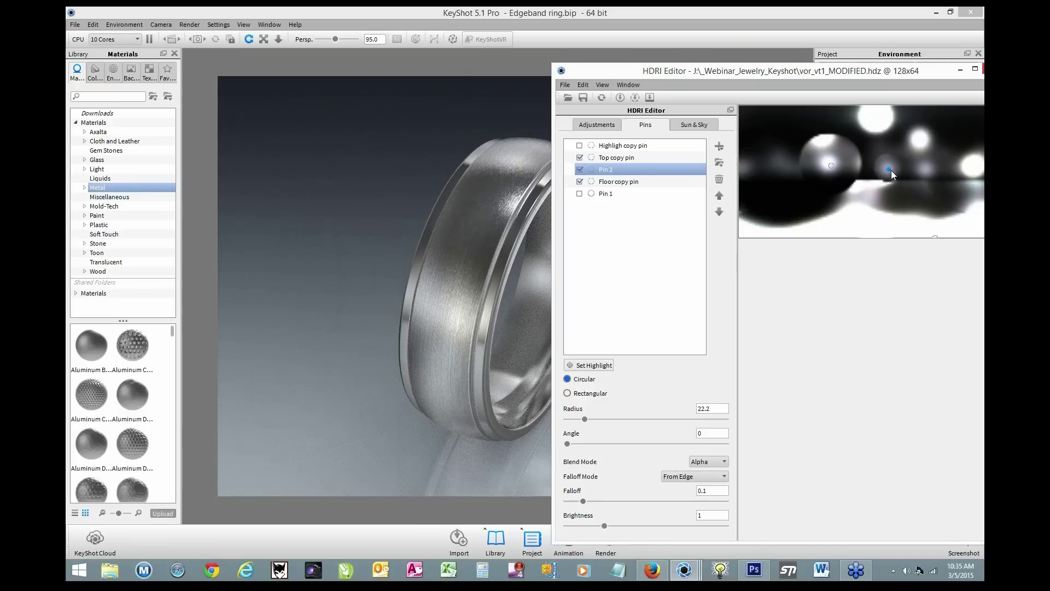
drag(887, 165, 876, 120)
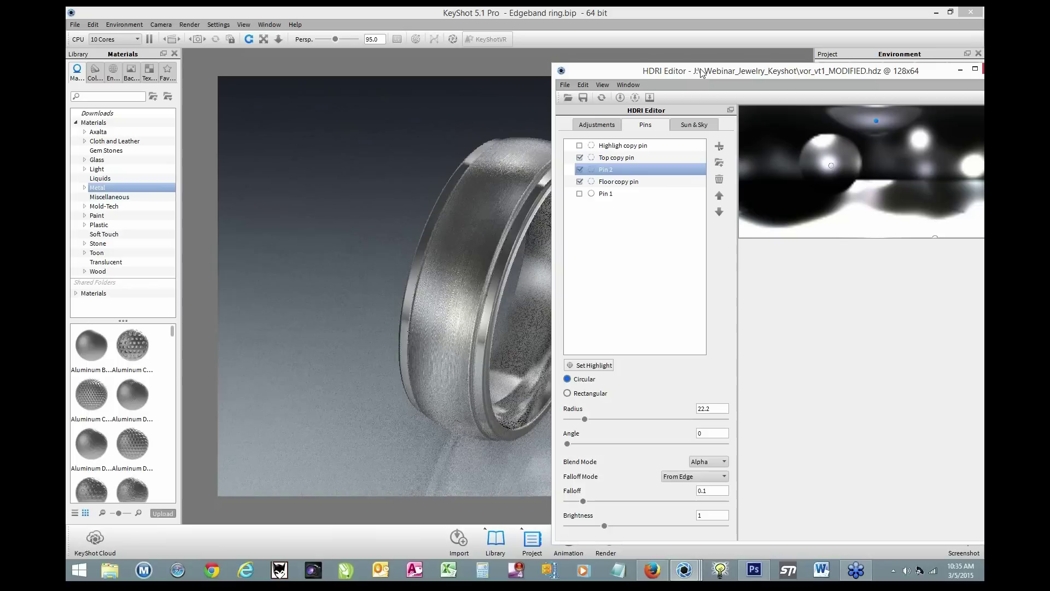
drag(705, 69, 762, 62)
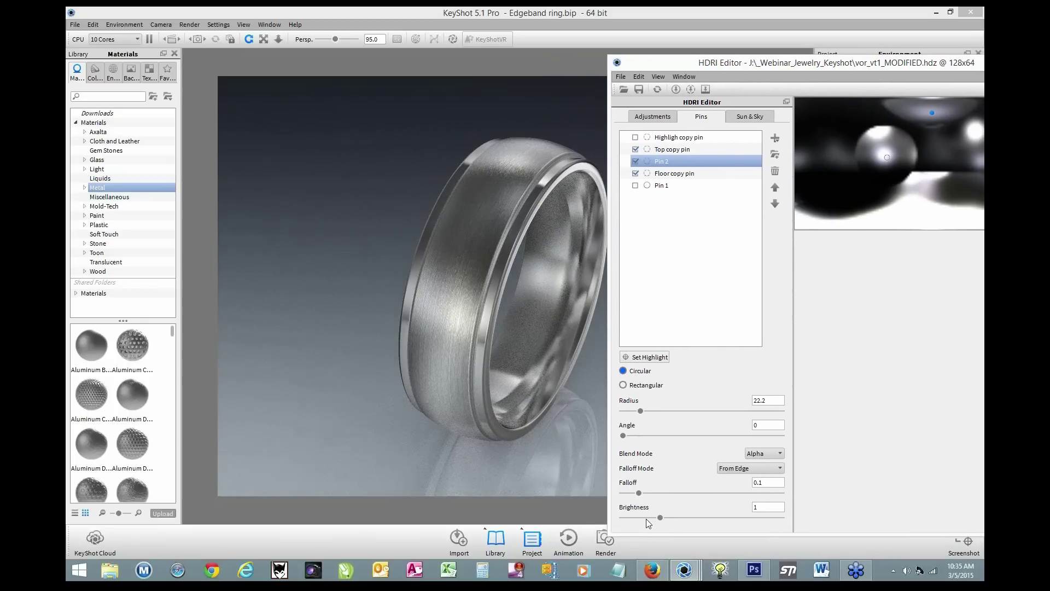
drag(660, 515, 685, 516)
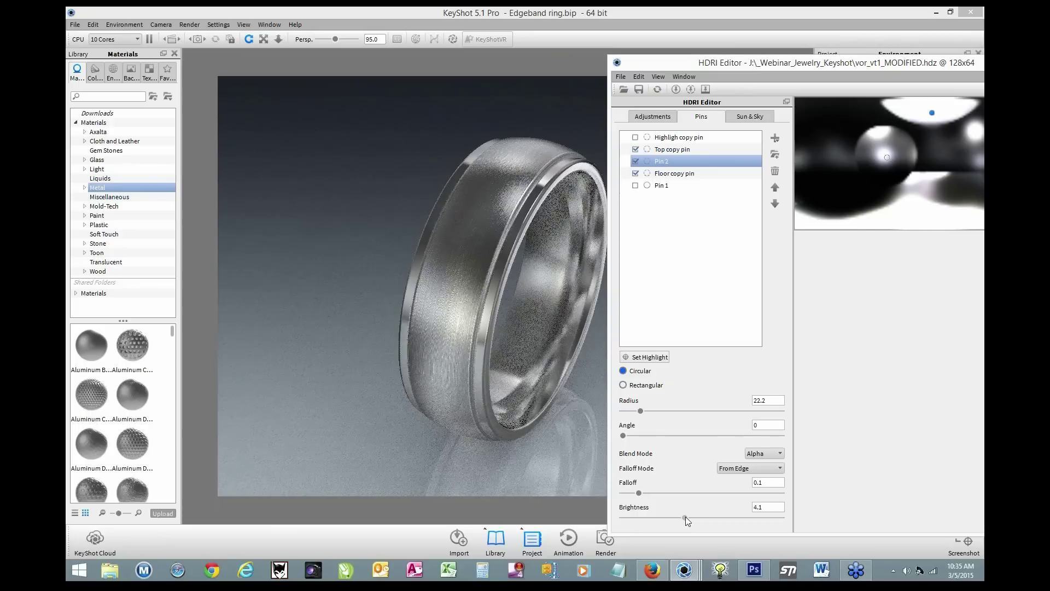
drag(685, 516, 683, 516)
click(636, 161)
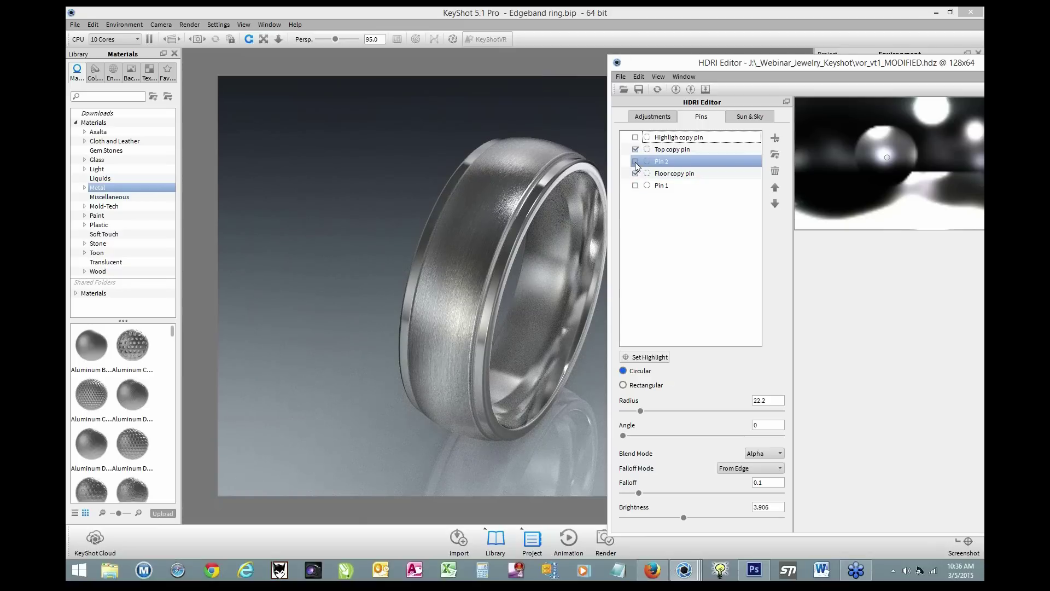
click(635, 163)
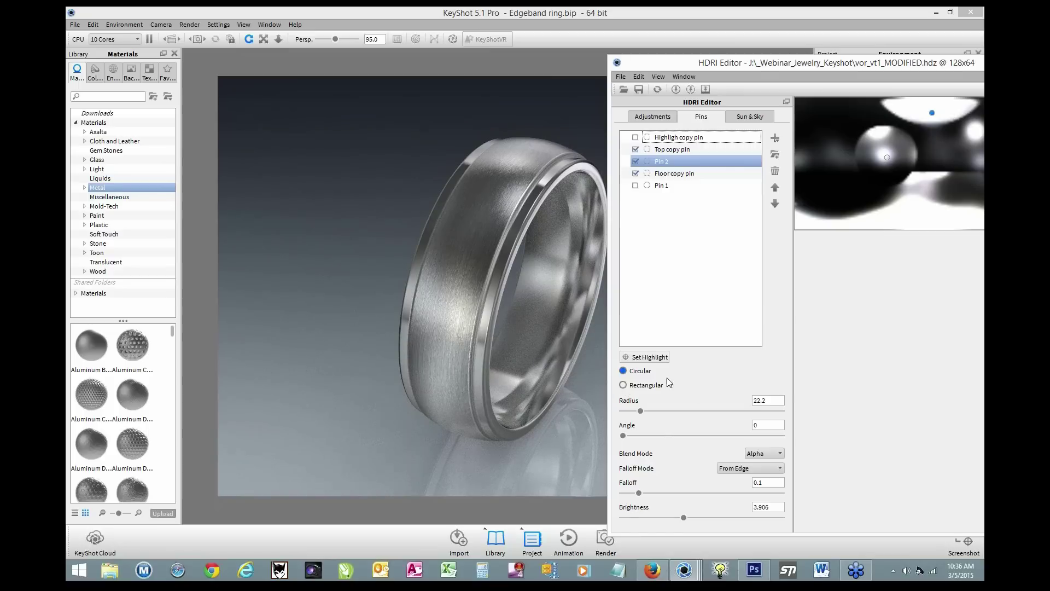
Make Pin 2 a rectangle sized 8.3 by 45.7 and shift it right in the HDRI.
click(624, 385)
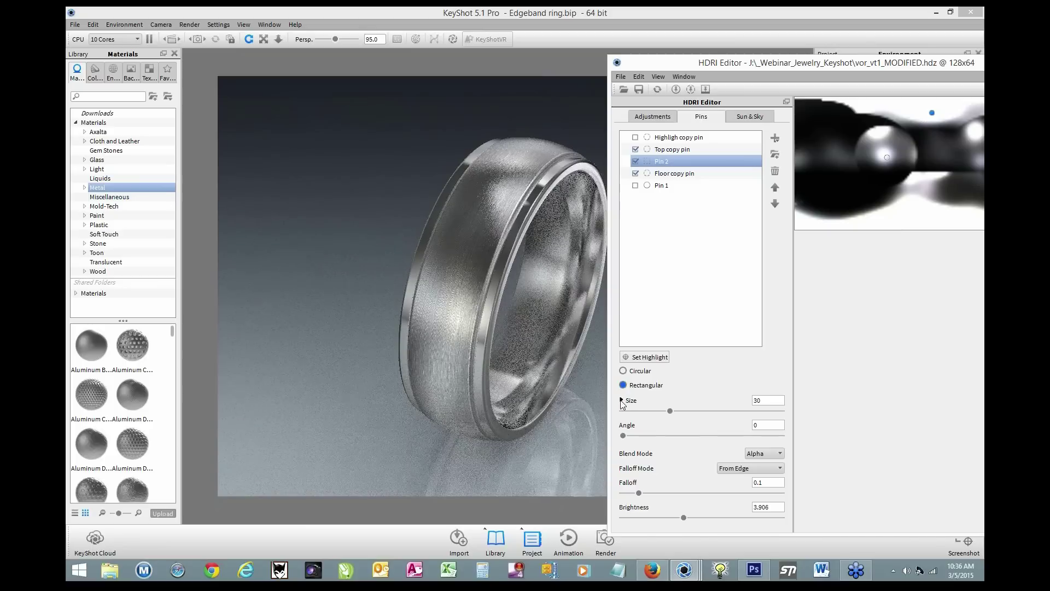
click(621, 400)
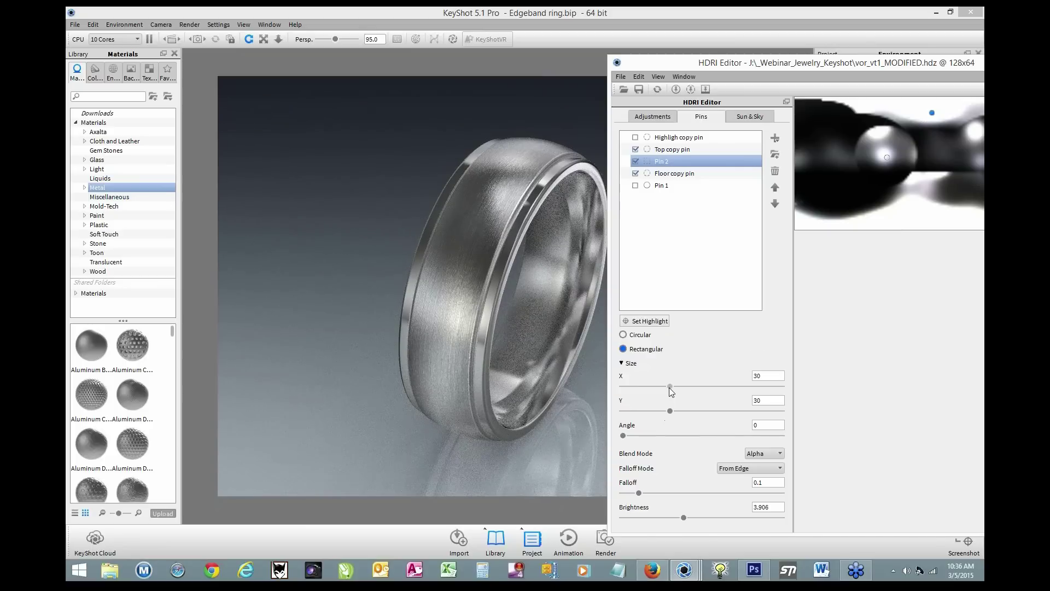
drag(671, 389, 646, 385)
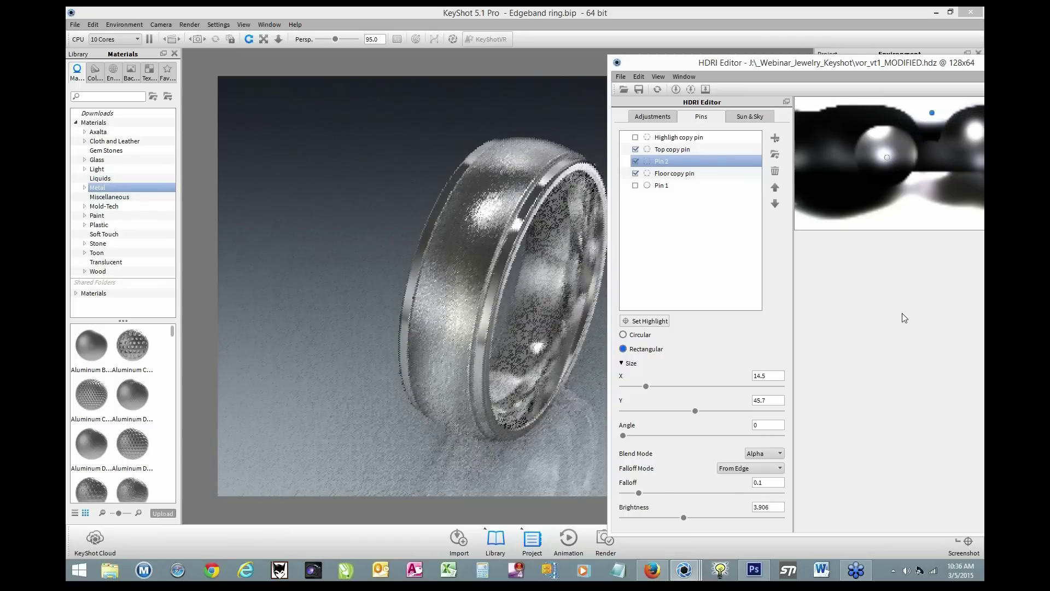
click(930, 113)
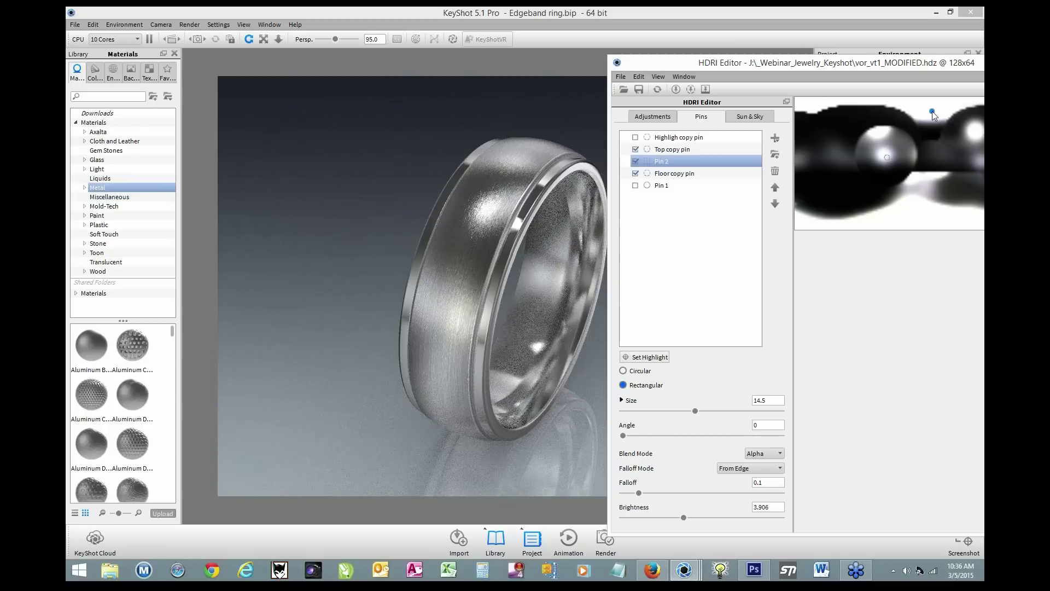
mouse_move(927, 113)
mouse_down()
mouse_move(941, 114)
mouse_move(929, 117)
mouse_up()
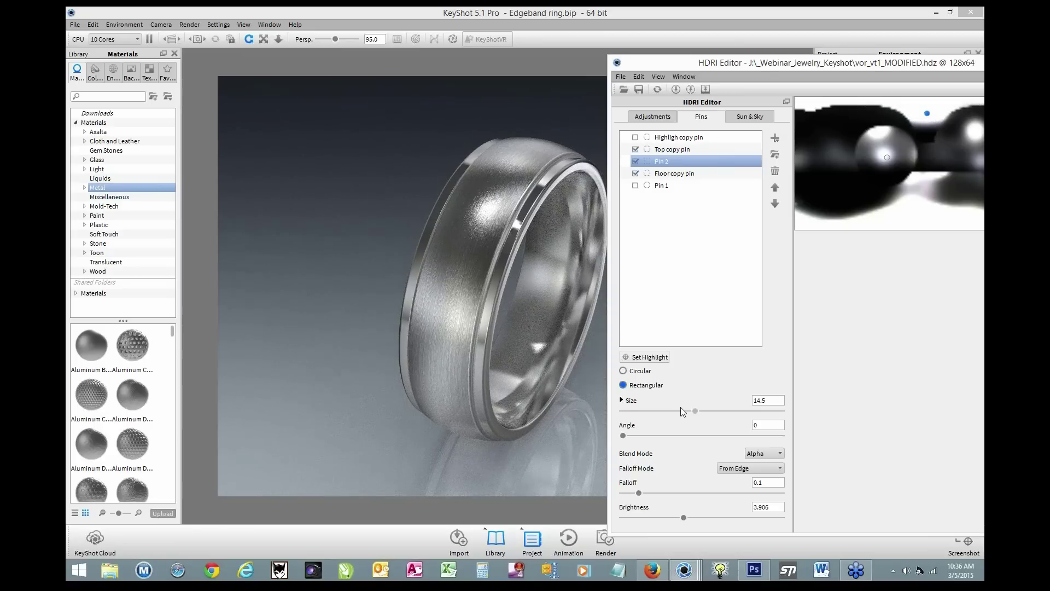
click(622, 400)
drag(647, 385, 640, 385)
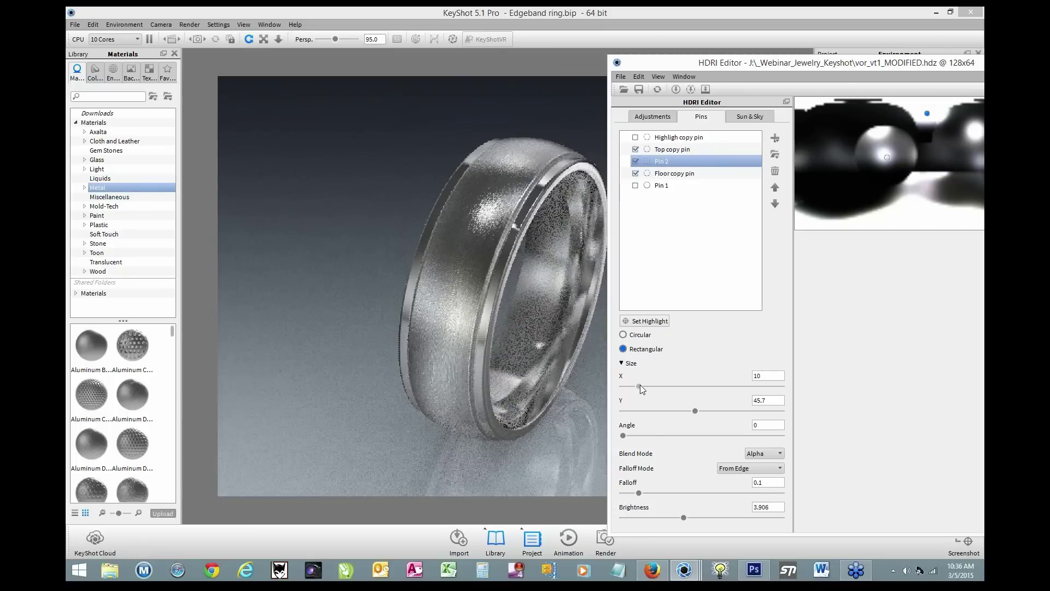
drag(640, 385, 638, 384)
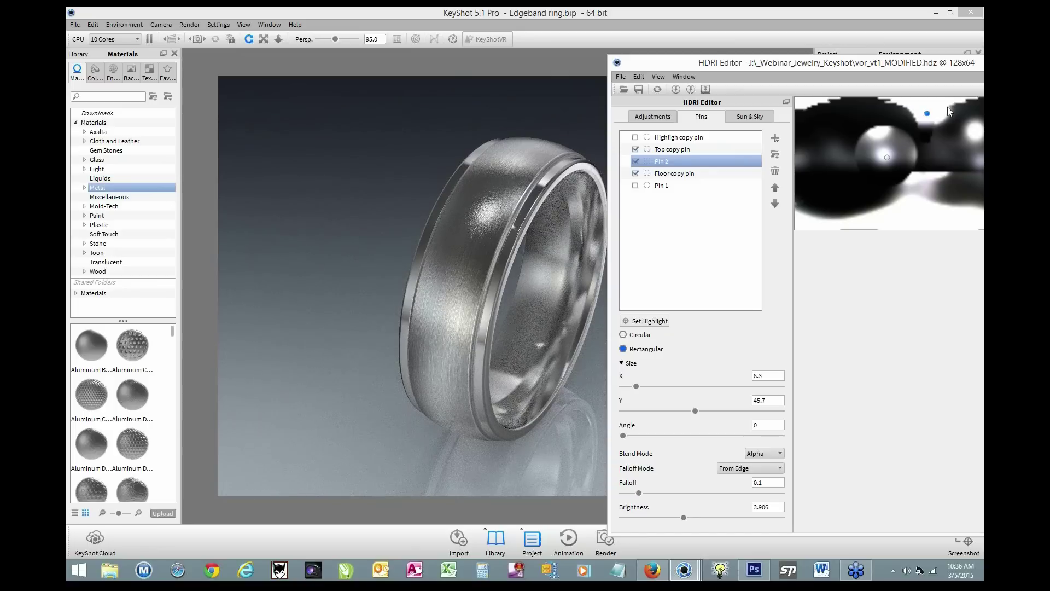
drag(926, 112, 956, 114)
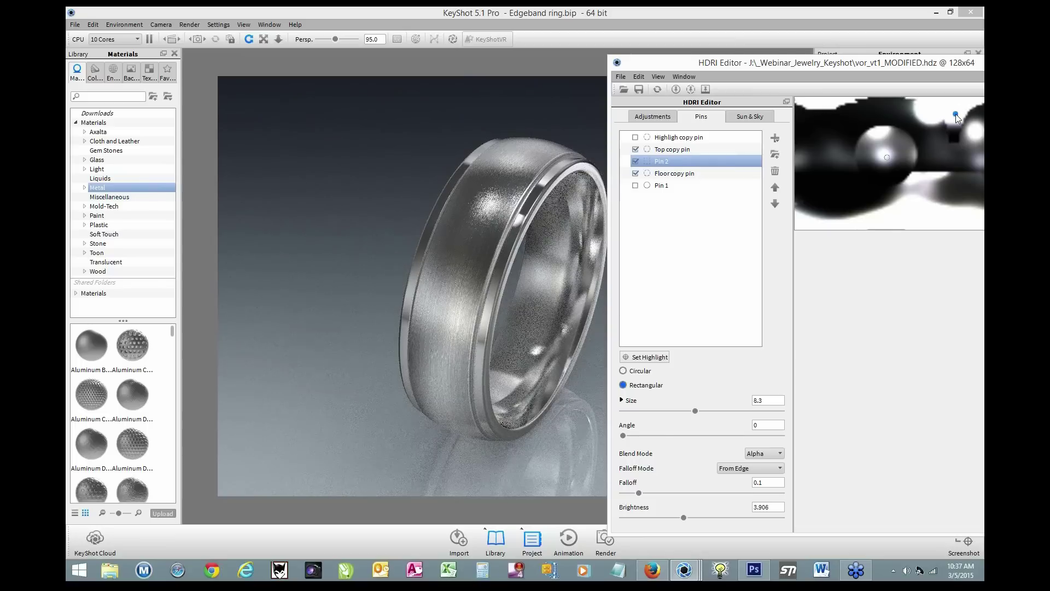
Switch Pin 2 off and turn the Highligh, Top and Floor copy pins off.
drag(956, 114, 952, 120)
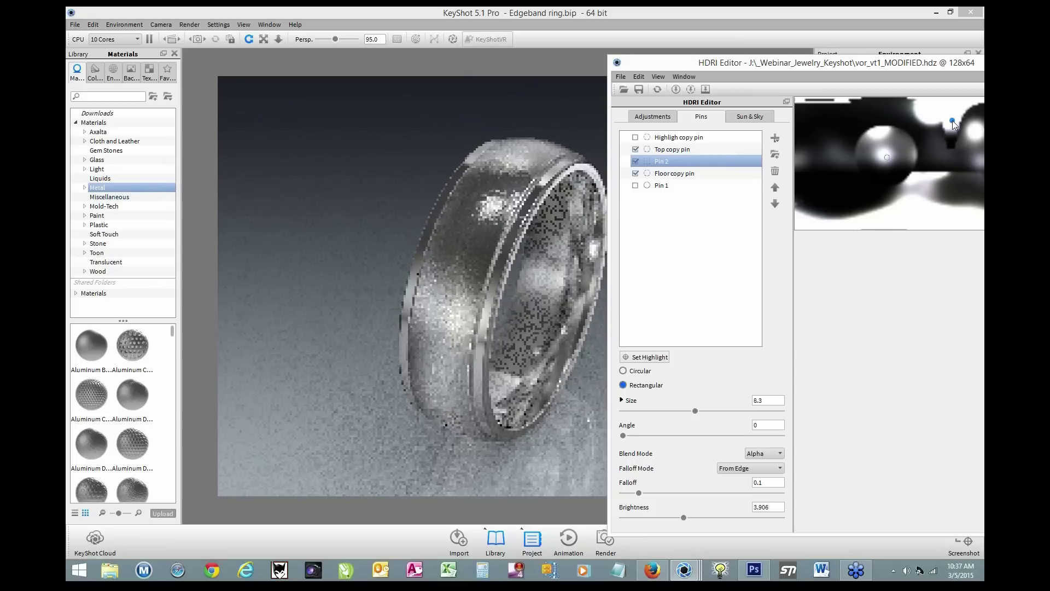
click(636, 162)
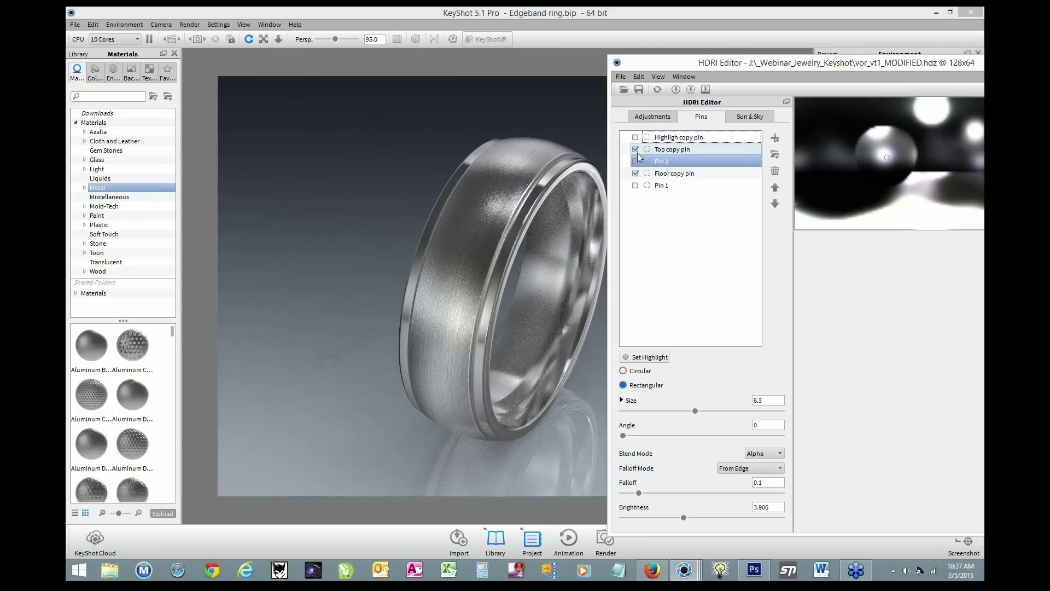
click(635, 138)
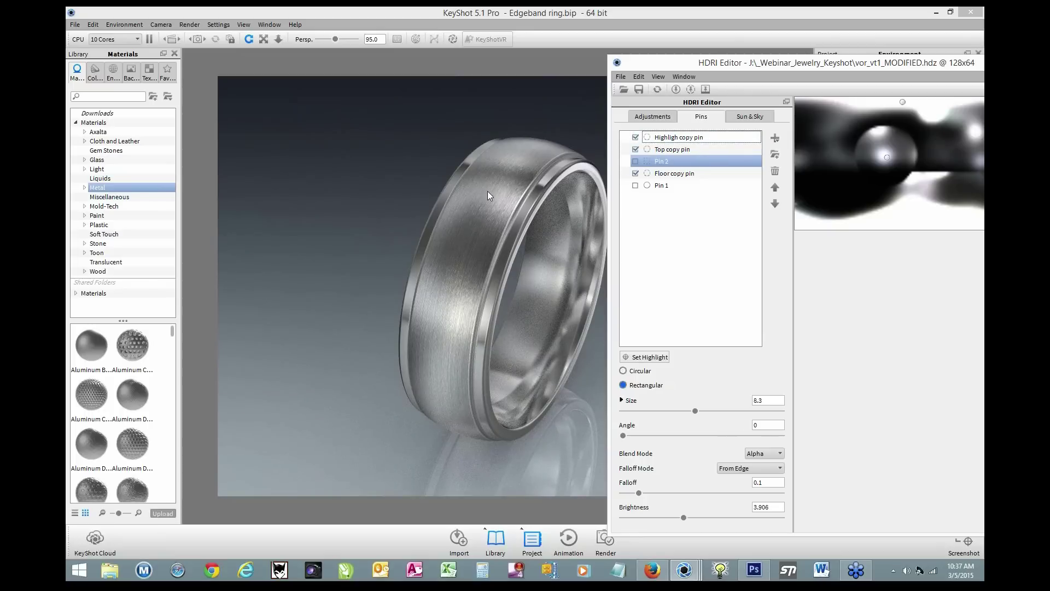
click(635, 173)
click(635, 151)
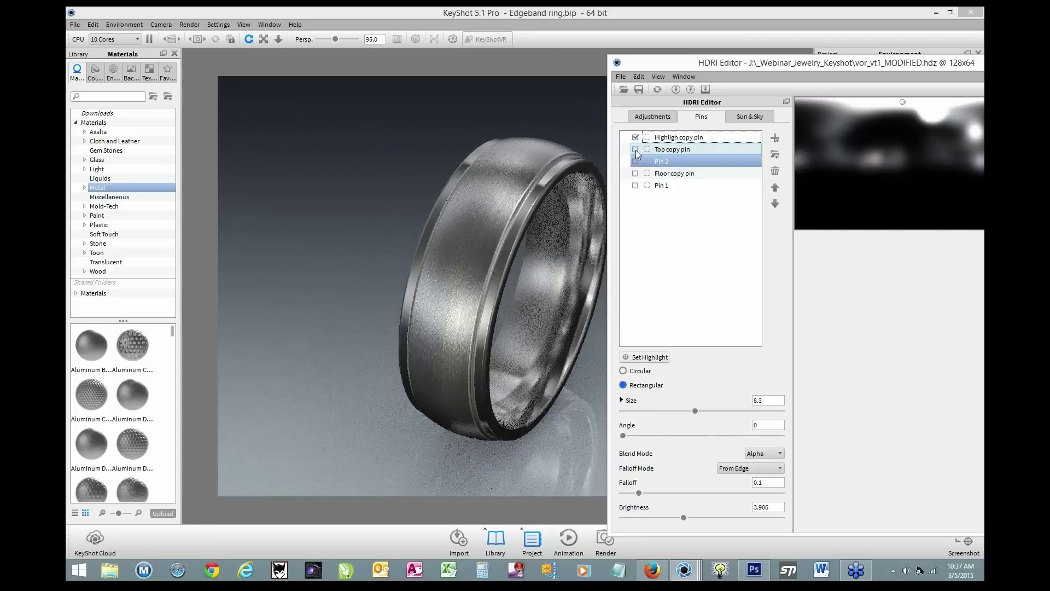
click(636, 138)
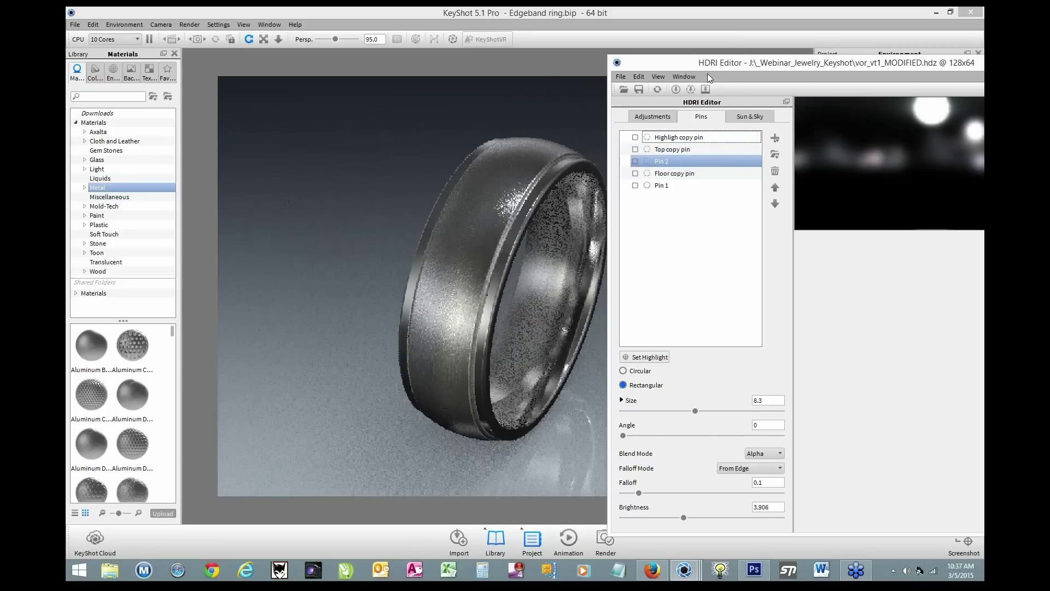
Turn the Floor, Top and Highligh copy pins back on.
drag(680, 64, 710, 76)
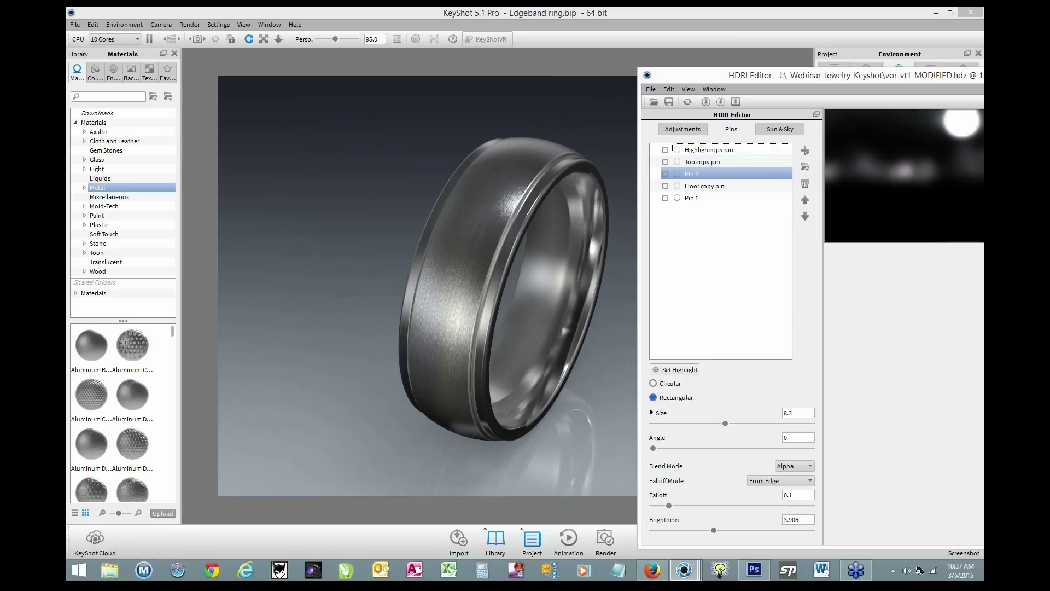
click(666, 186)
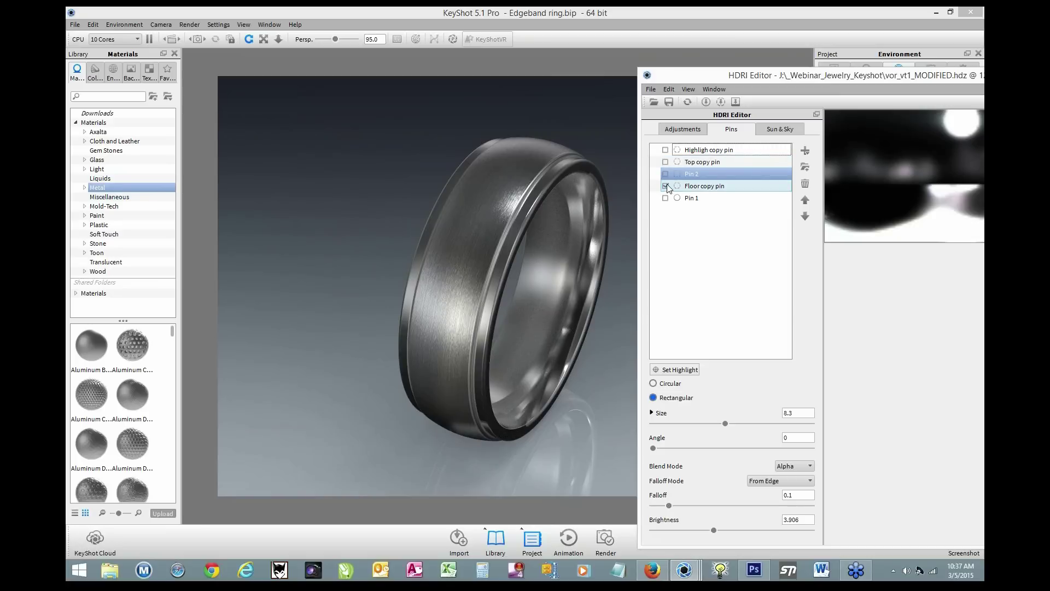
click(665, 162)
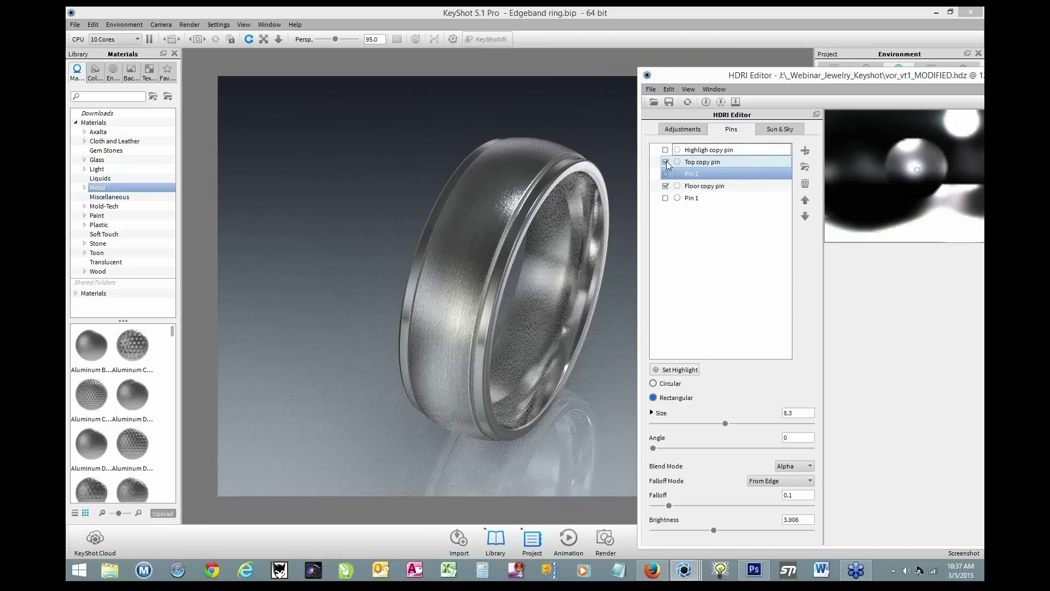
click(666, 150)
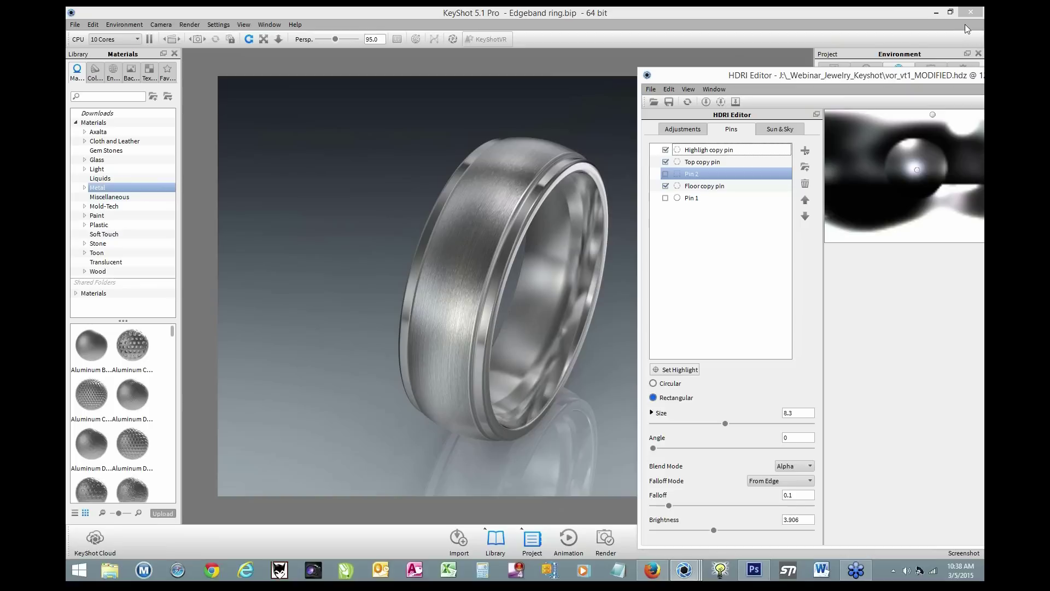
Close the HDRI Editor discarding the pin changes, and switch to Photoshop's Materials slide.
click(982, 75)
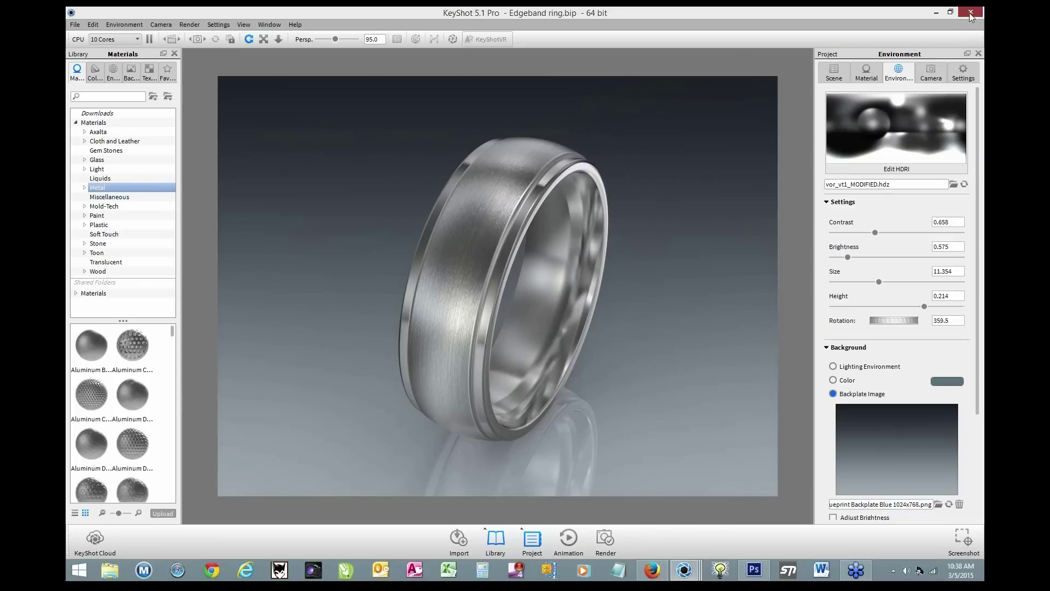
click(557, 294)
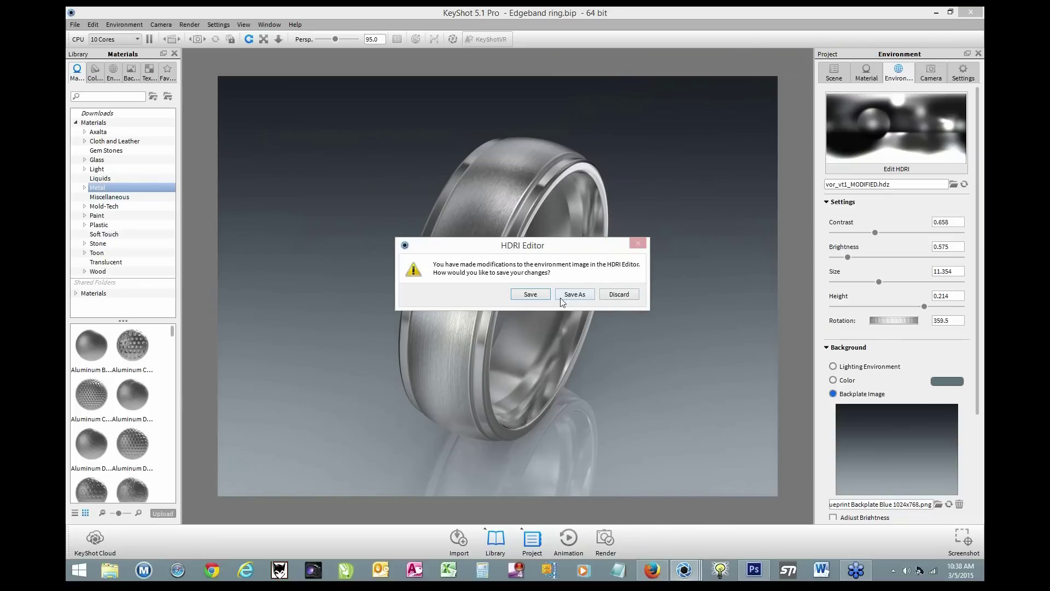
click(612, 296)
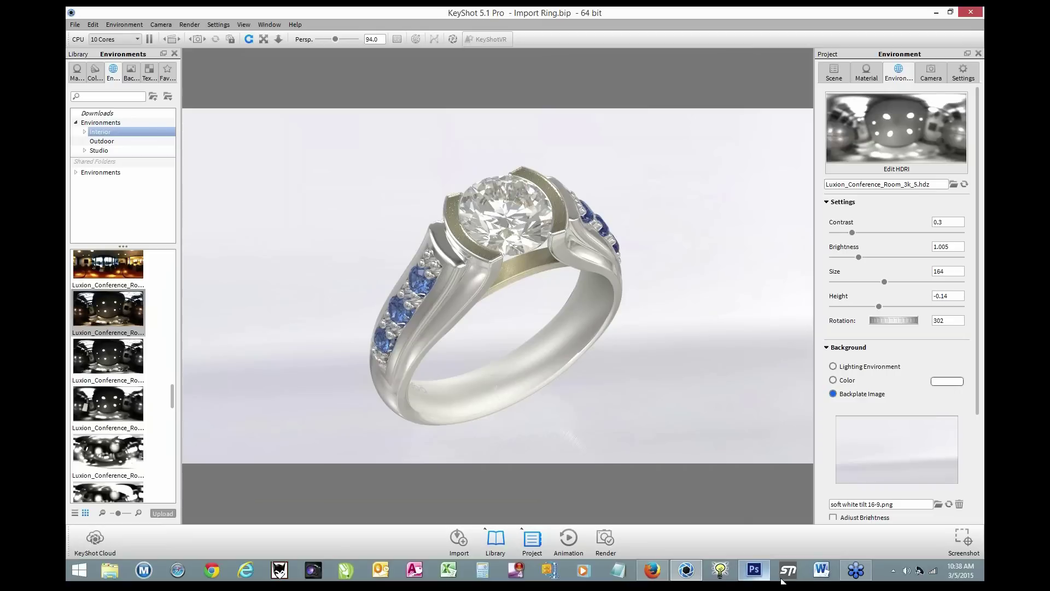
click(754, 569)
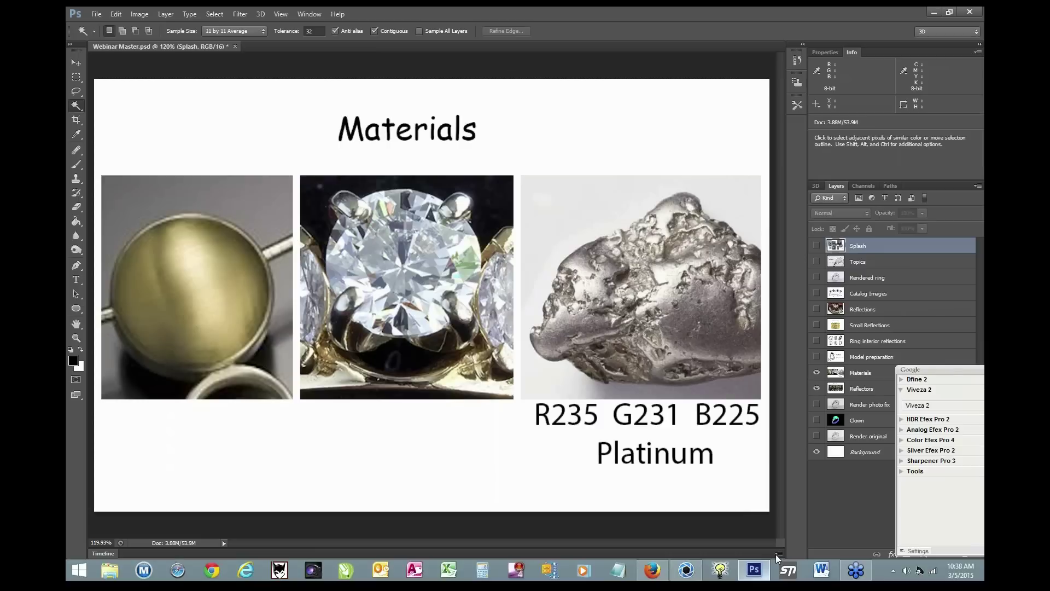
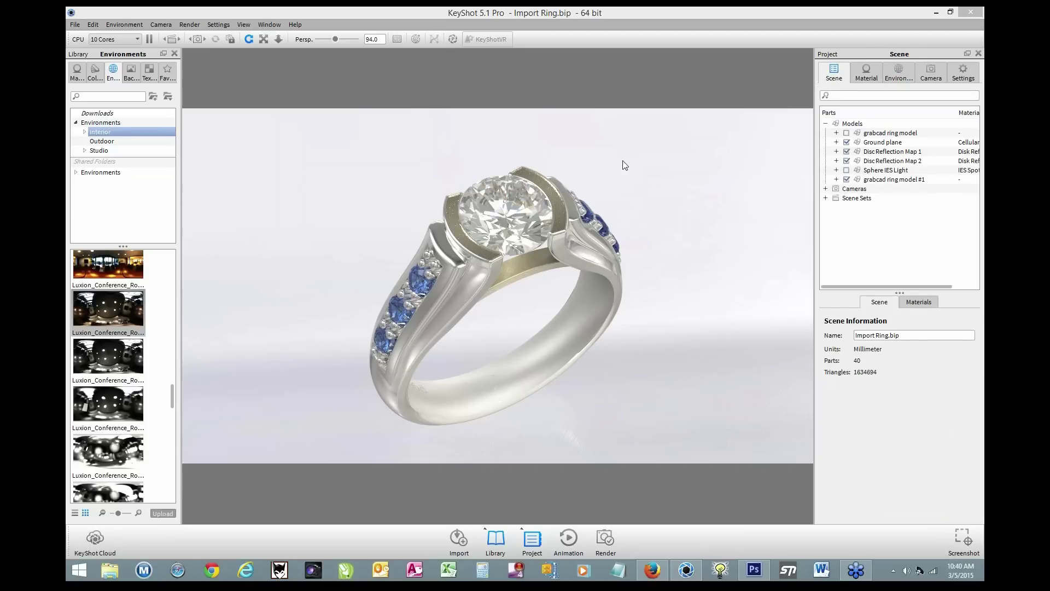
Dolly the camera out, then back in to frame the ring beside the tall disc reflector.
click(165, 26)
click(421, 91)
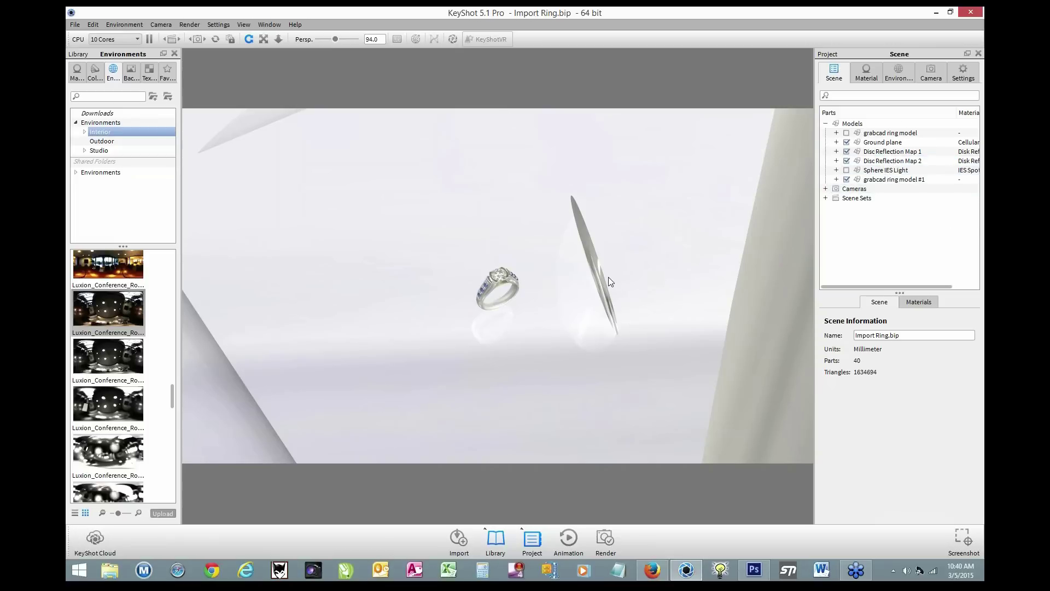
scroll(612, 273, down, 5)
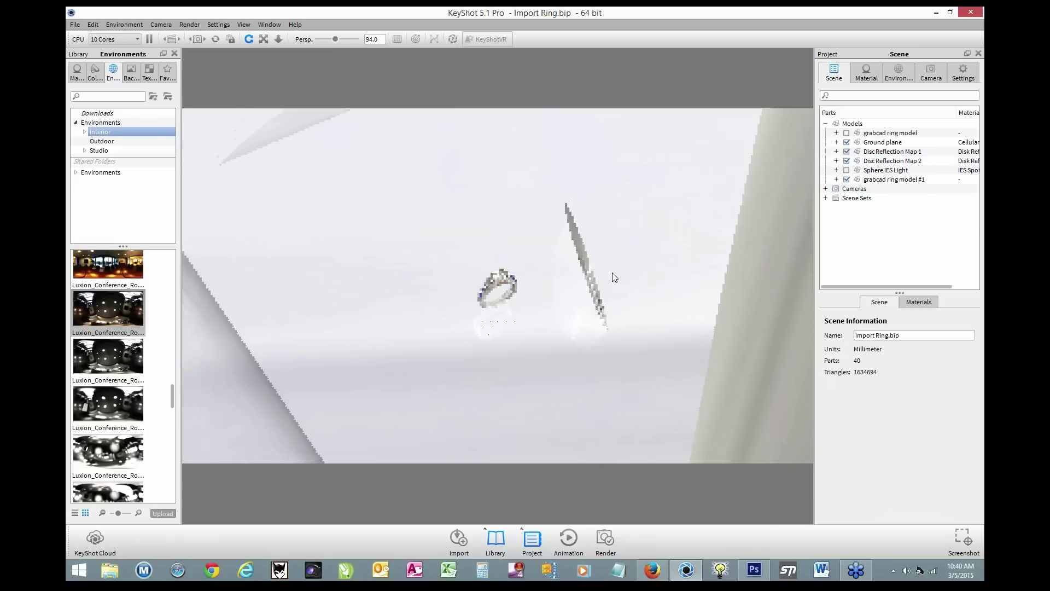
scroll(611, 272, down, 5)
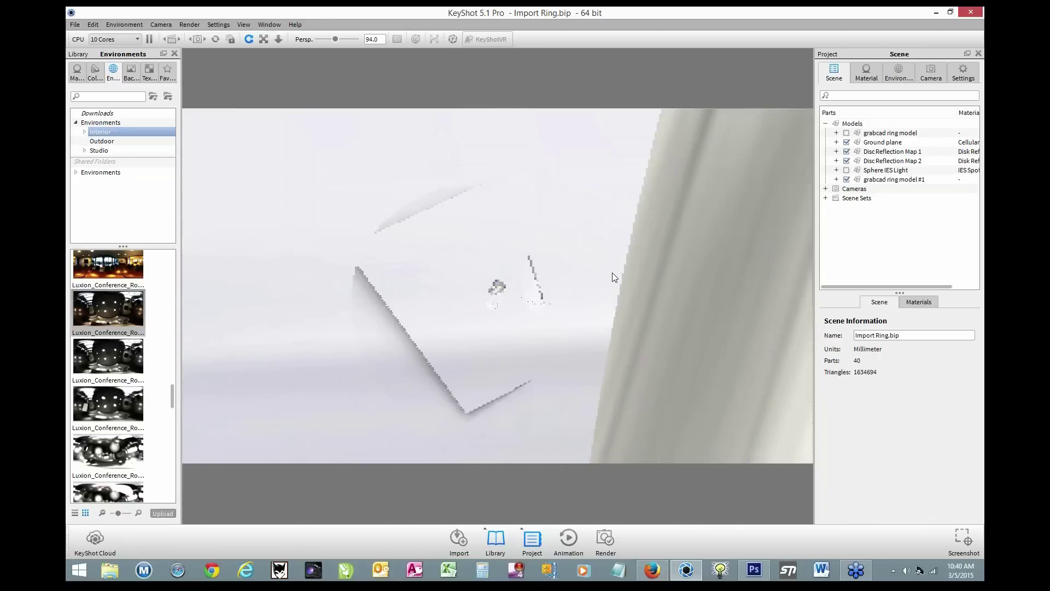
scroll(612, 272, down, 3)
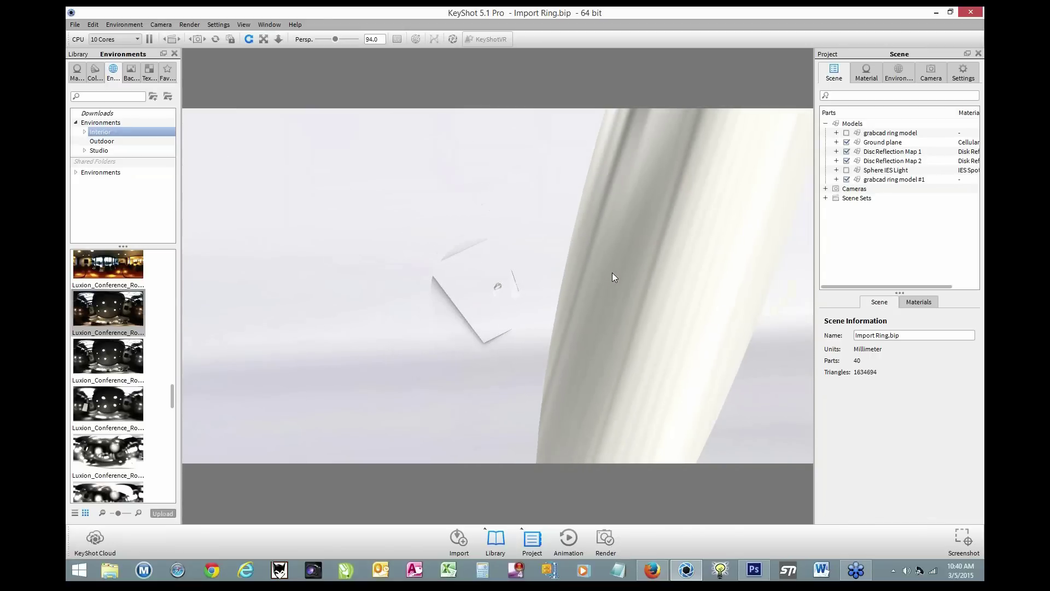
scroll(612, 272, up, 3)
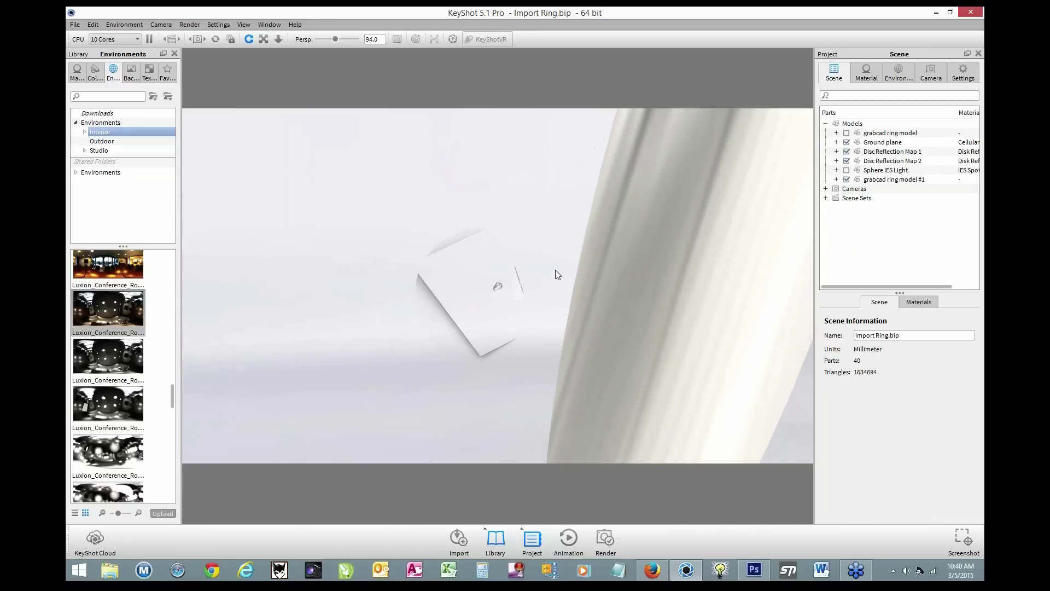
scroll(557, 268, up, 4)
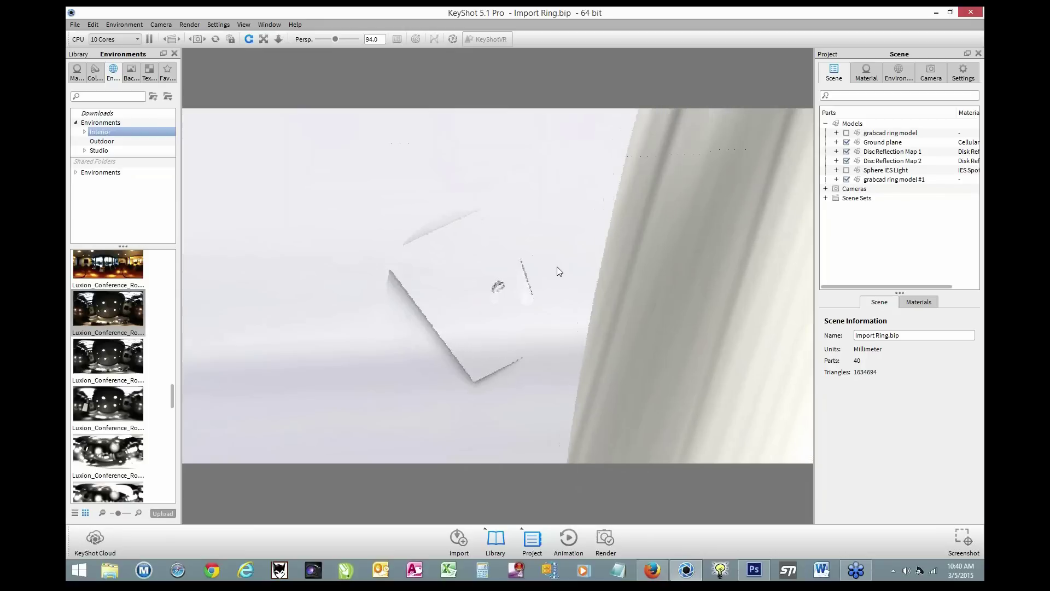
scroll(557, 268, up, 5)
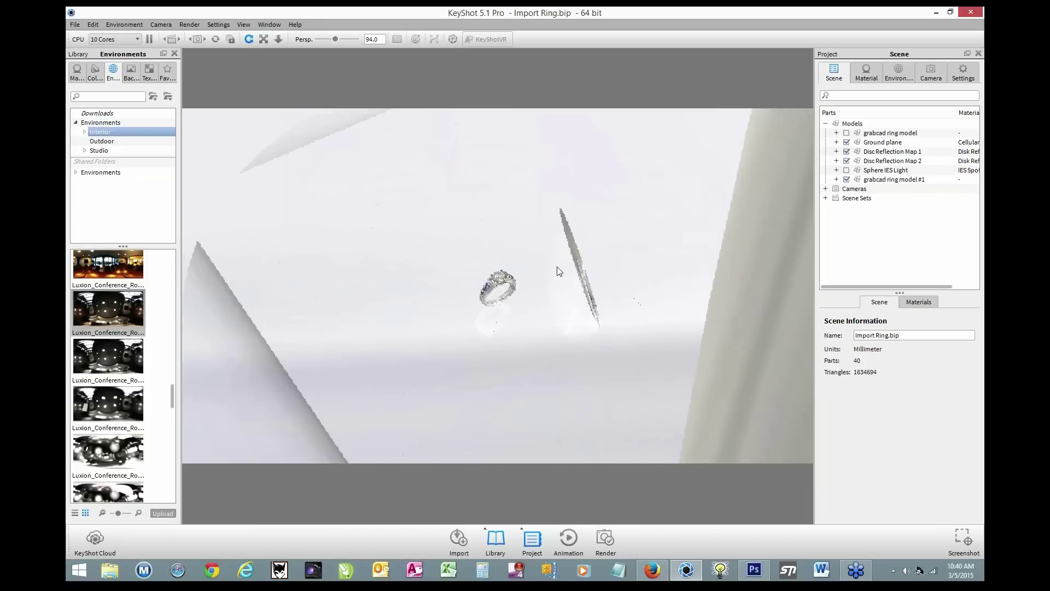
scroll(559, 271, up, 5)
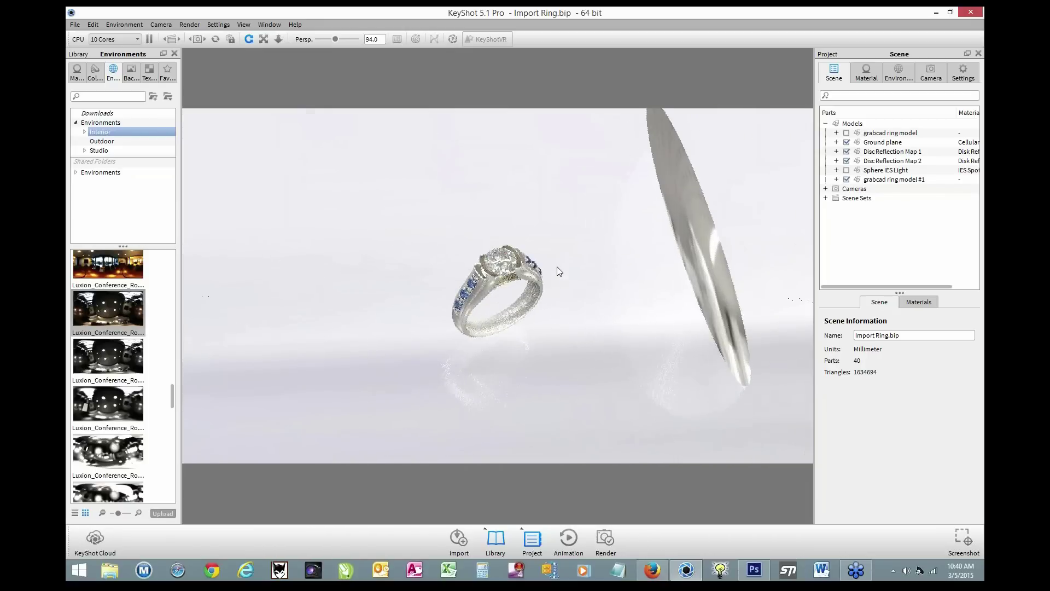
scroll(557, 270, up, 1)
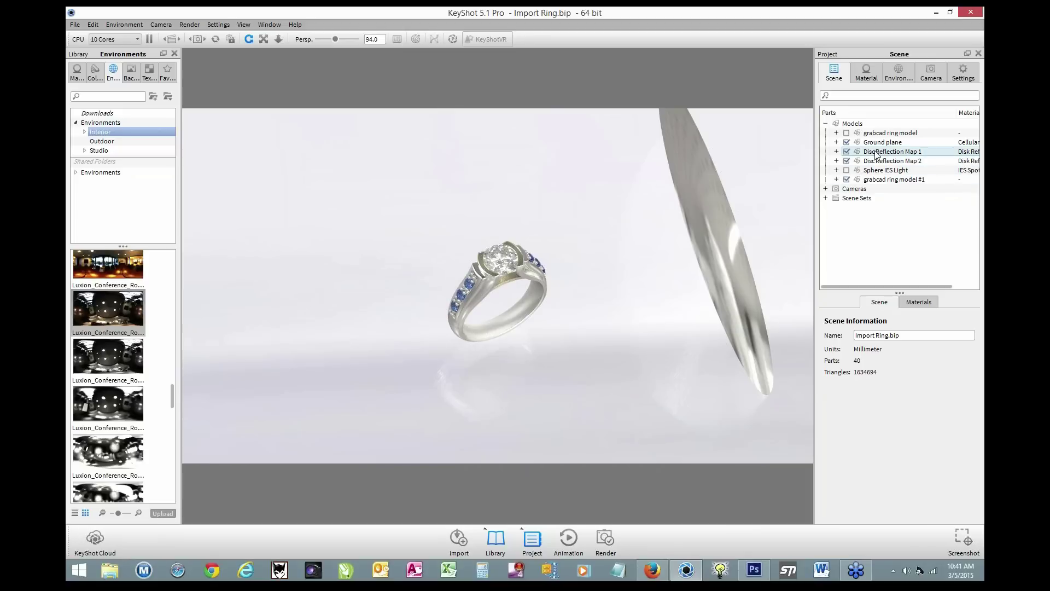
right_click(705, 184)
Edit the reflector's Disk Reflector #2 material and check its Lobby_desat.png texture at 0.512.
mouse_move(738, 191)
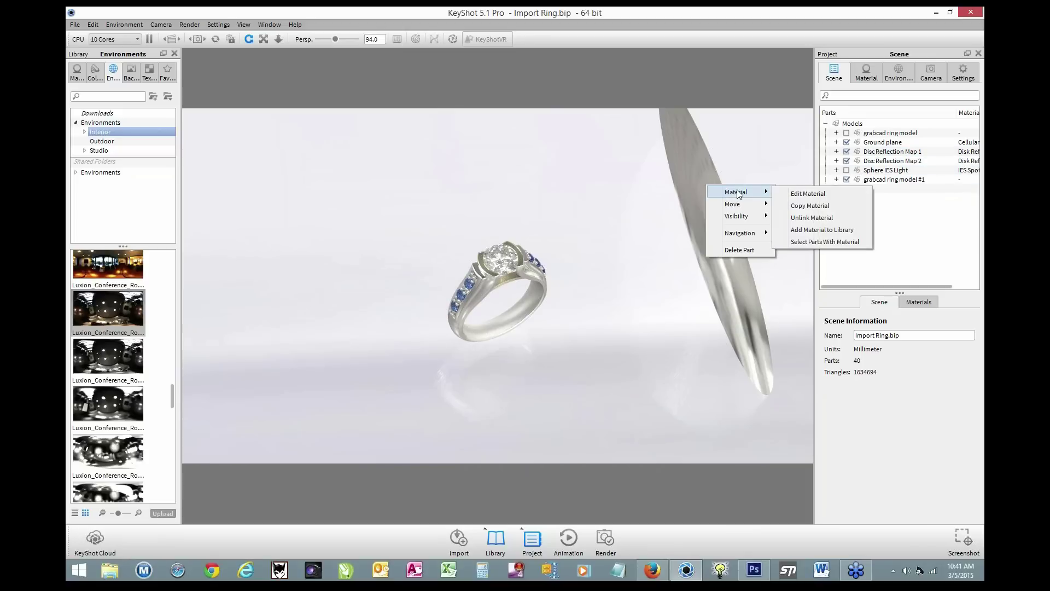
click(802, 197)
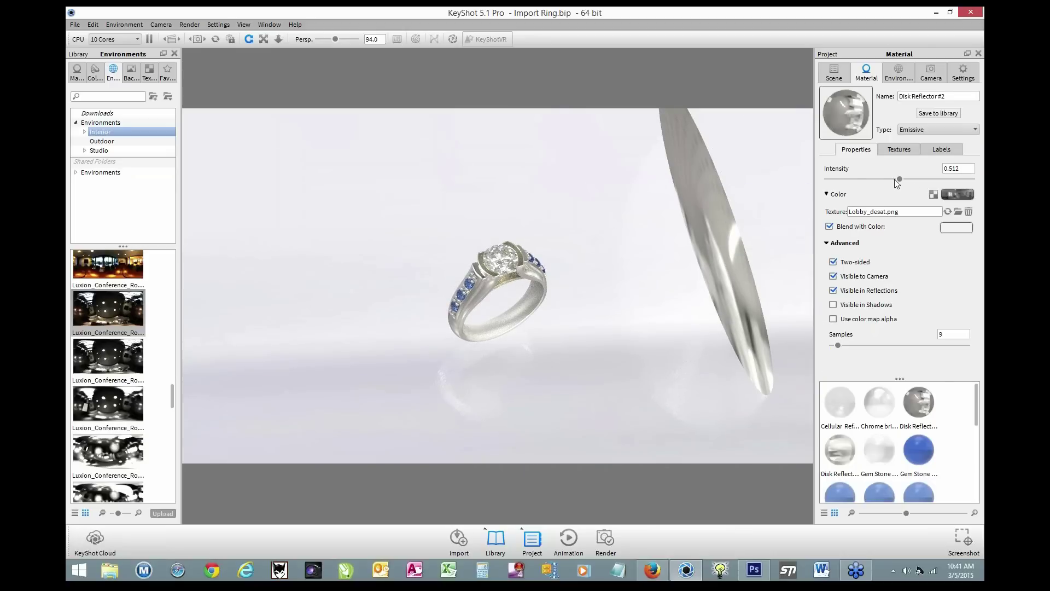
click(893, 152)
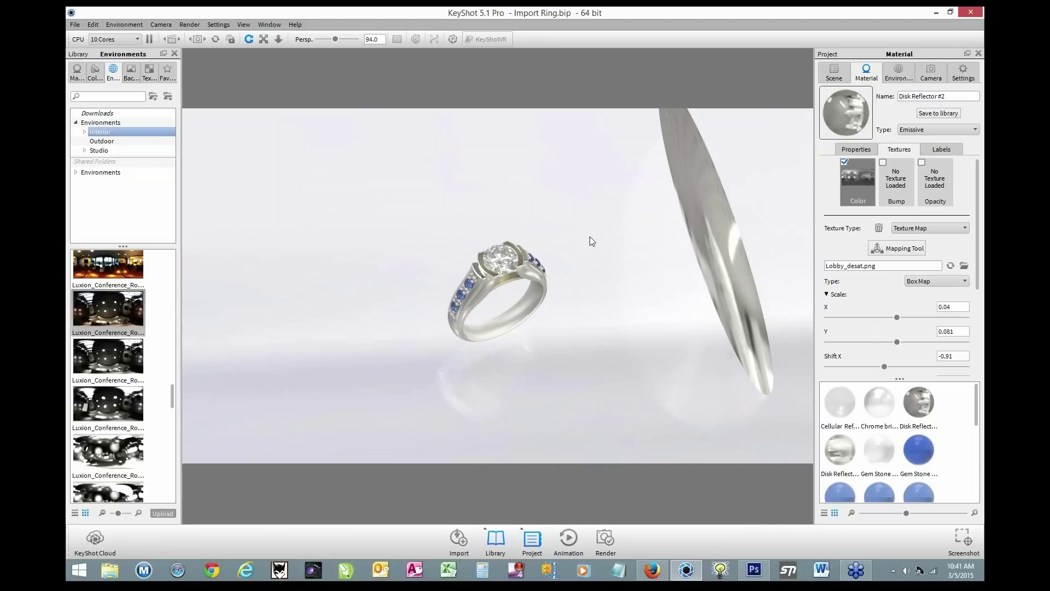
click(845, 151)
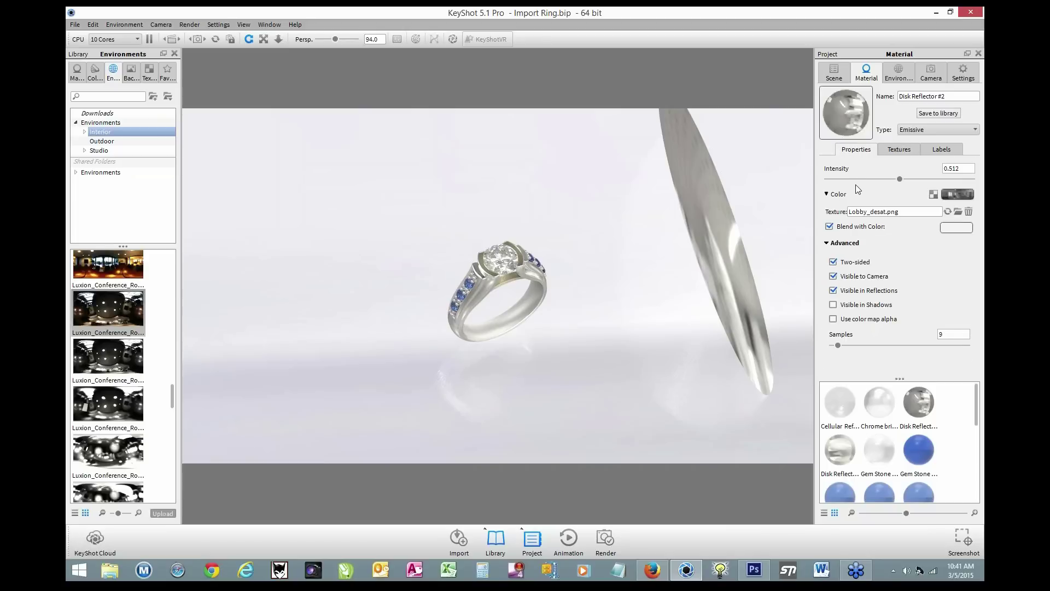
Review the texture mapping settings, then toggle Visible to Camera off and back on.
click(892, 151)
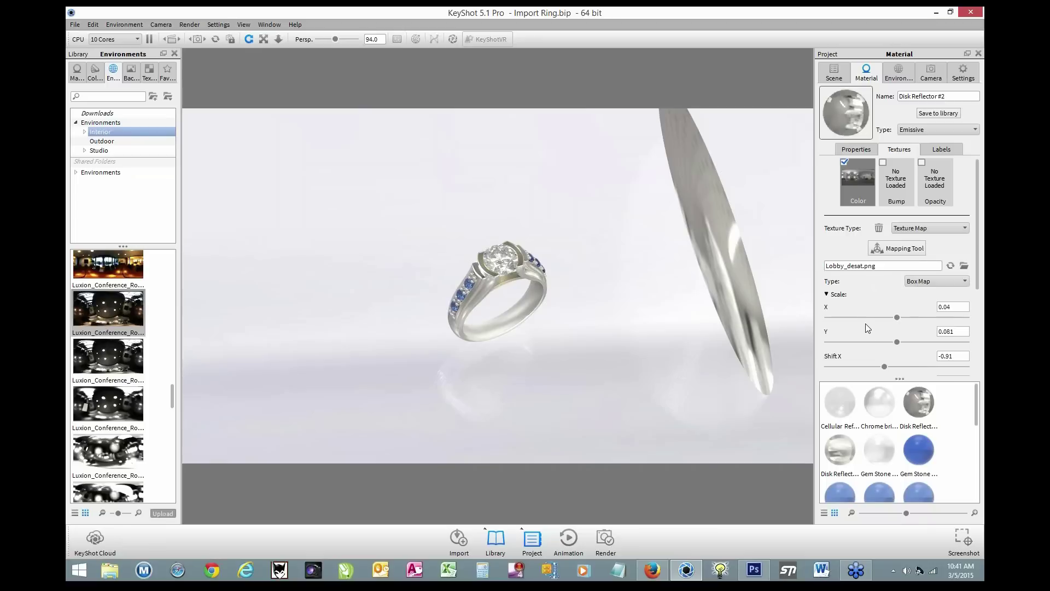
scroll(864, 323, down, 3)
scroll(862, 326, down, 1)
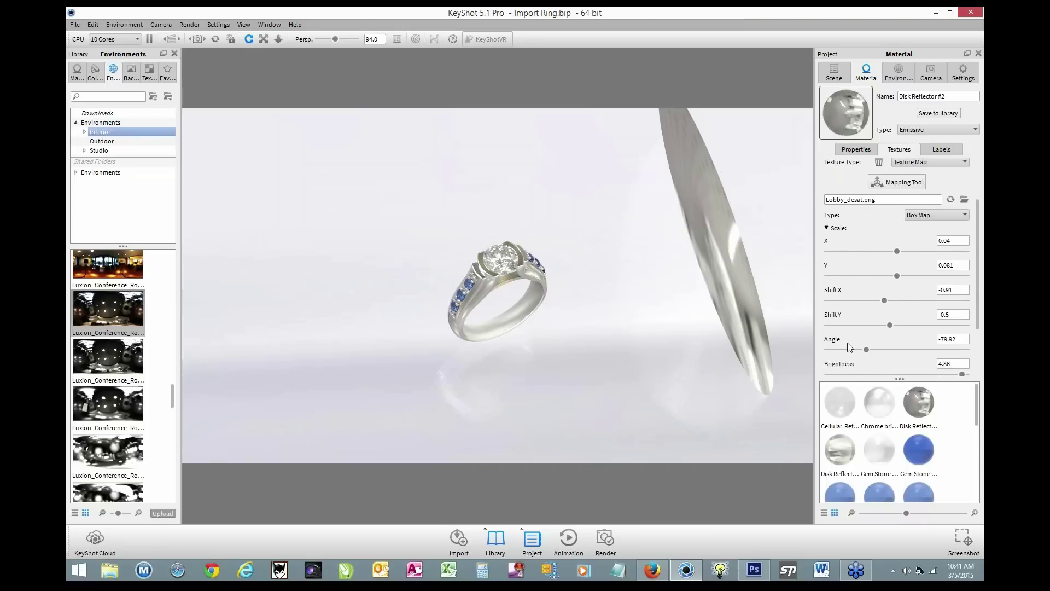
scroll(865, 348, down, 1)
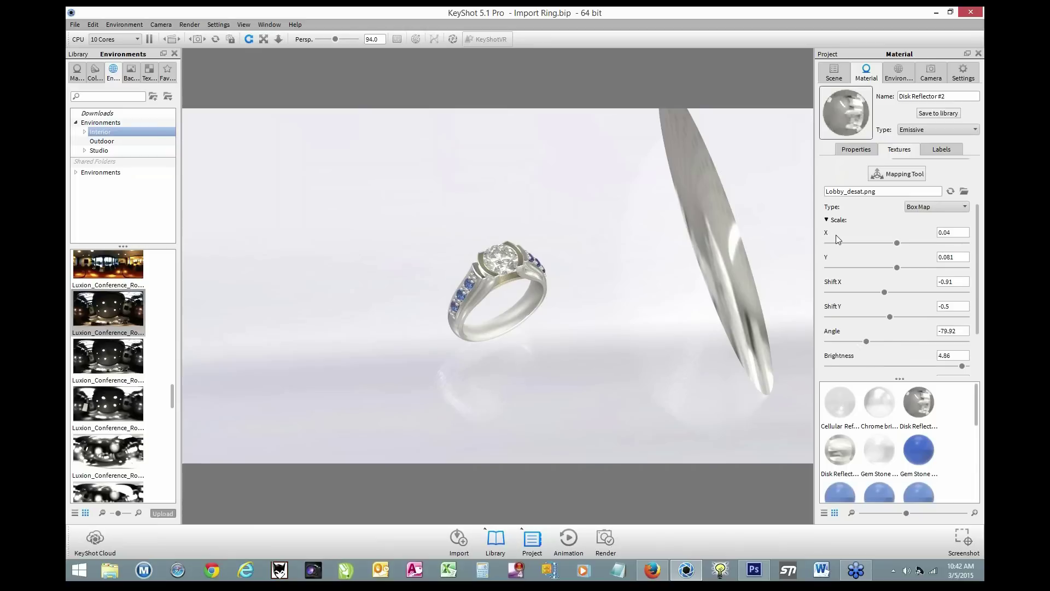
scroll(836, 235, up, 2)
click(856, 149)
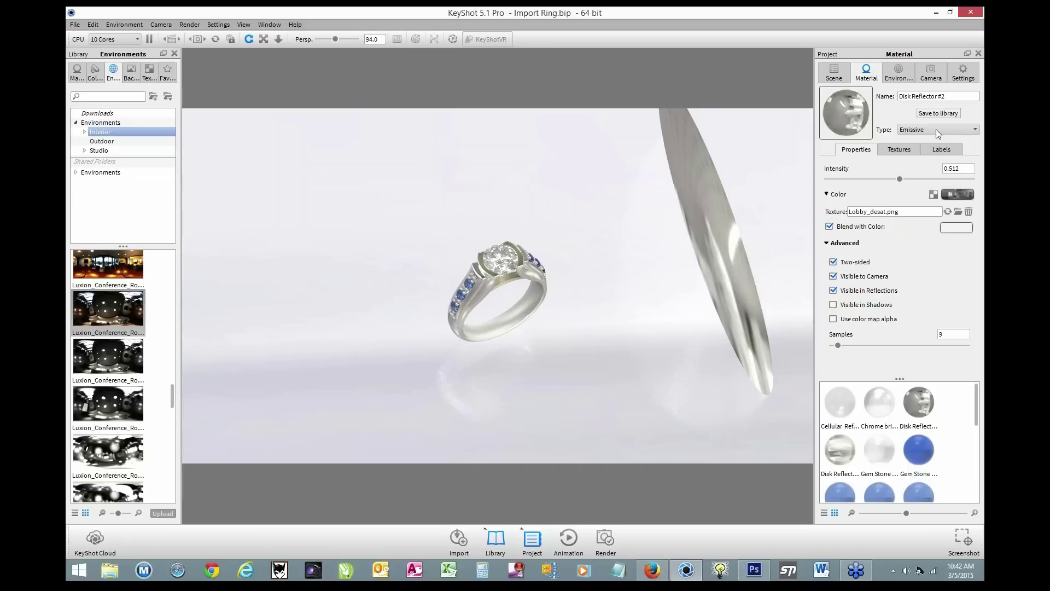
click(832, 276)
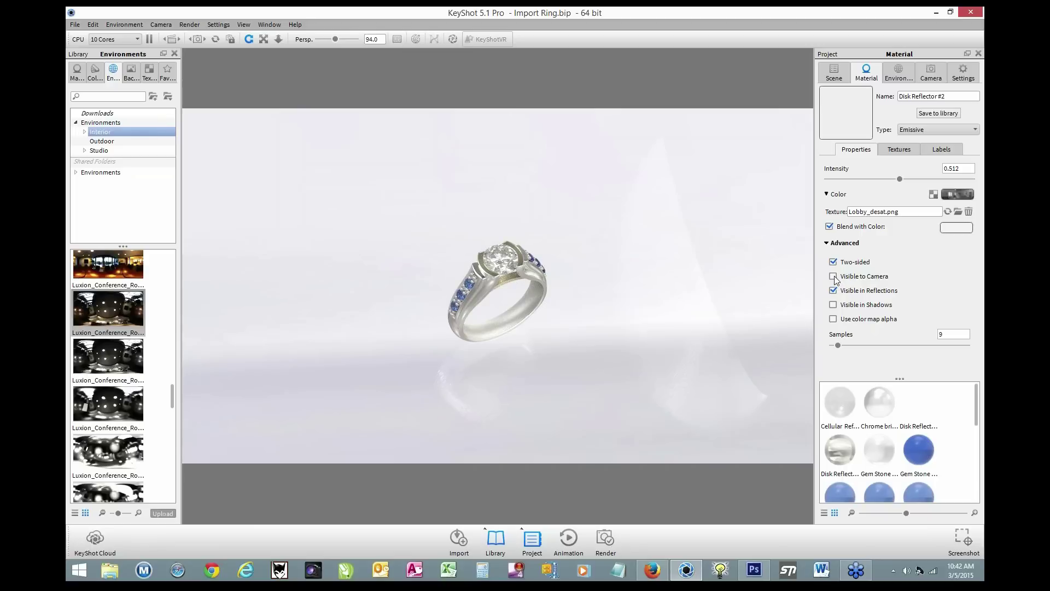
click(833, 276)
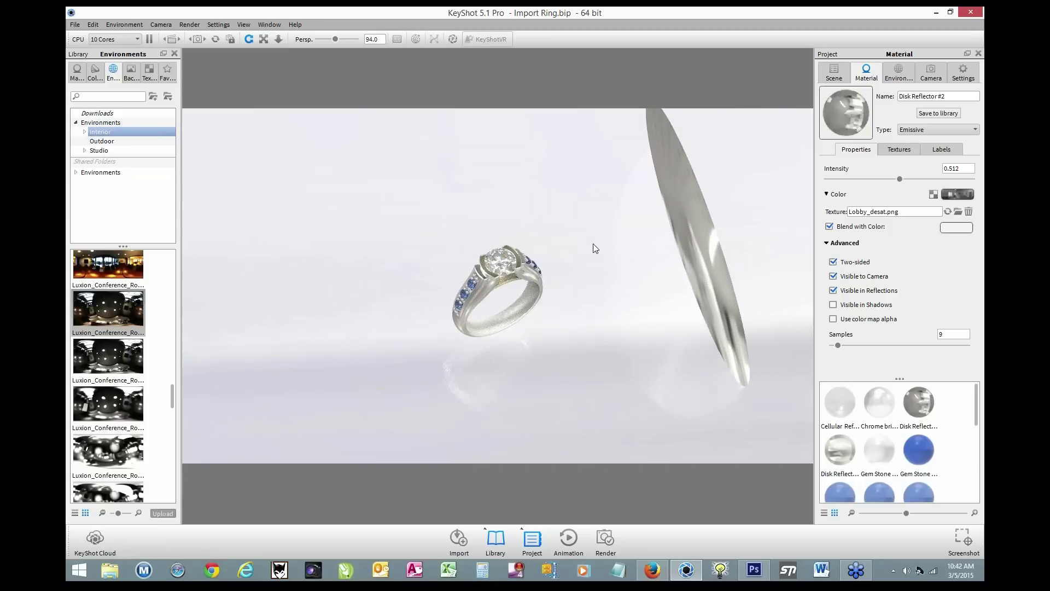
Zoom in on the ring and turn off Disc Reflection Maps 1 and 2 in the Scene tree.
scroll(585, 246, up, 5)
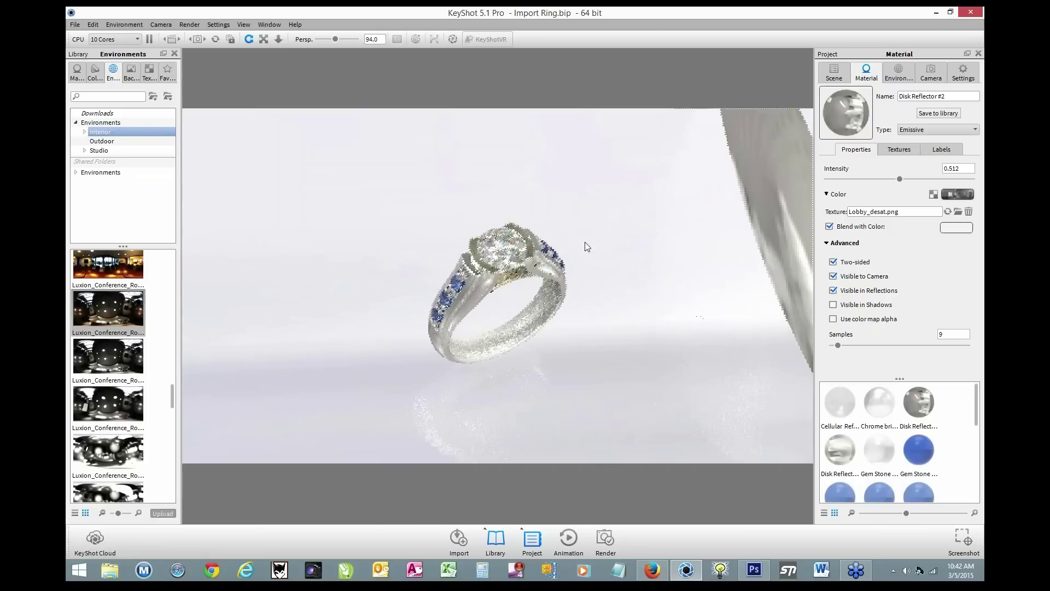
scroll(585, 242, up, 2)
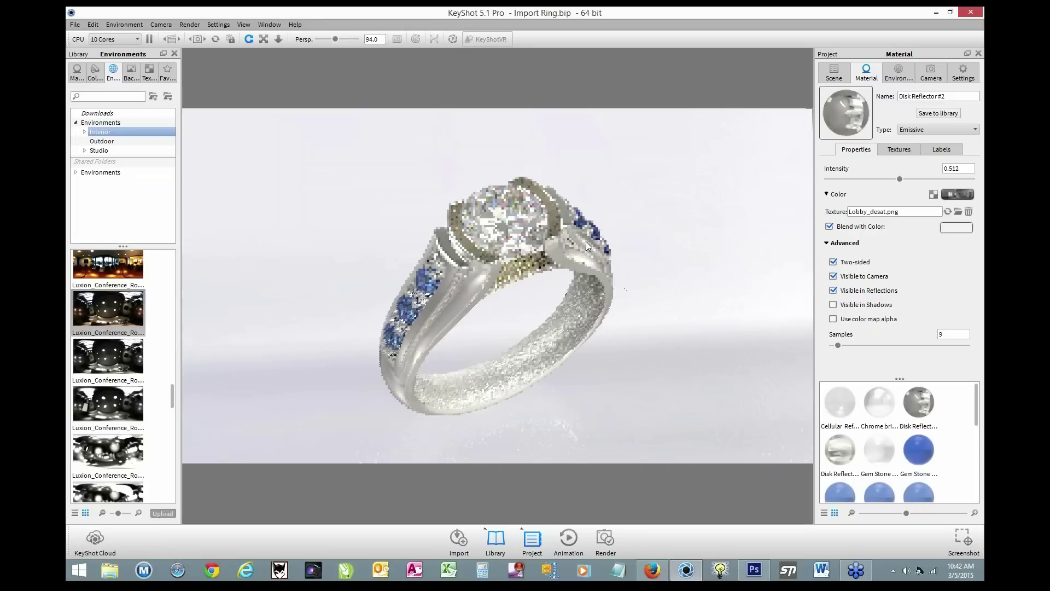
click(839, 76)
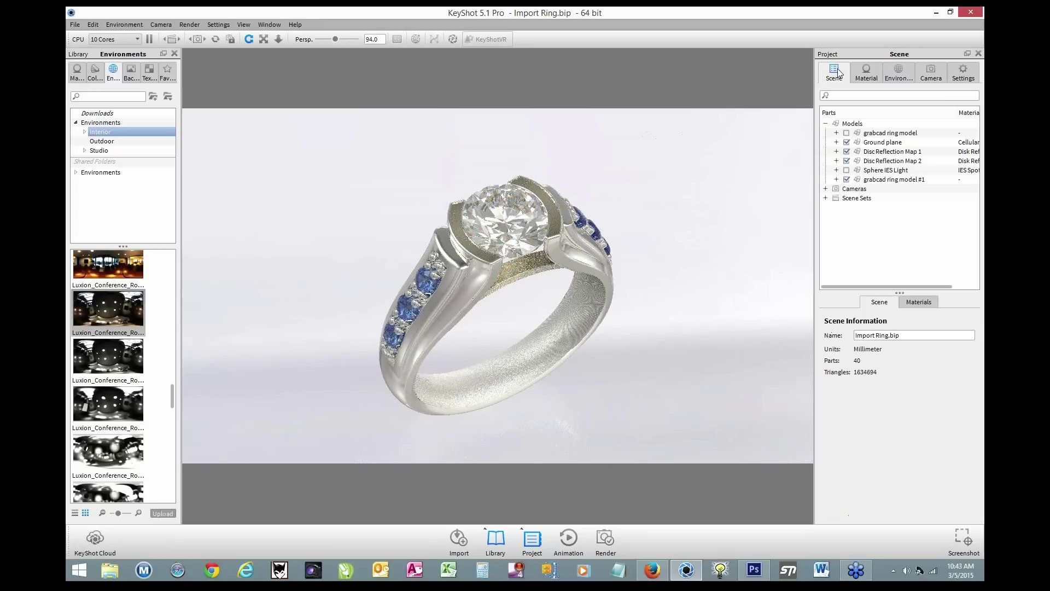
click(847, 160)
click(847, 151)
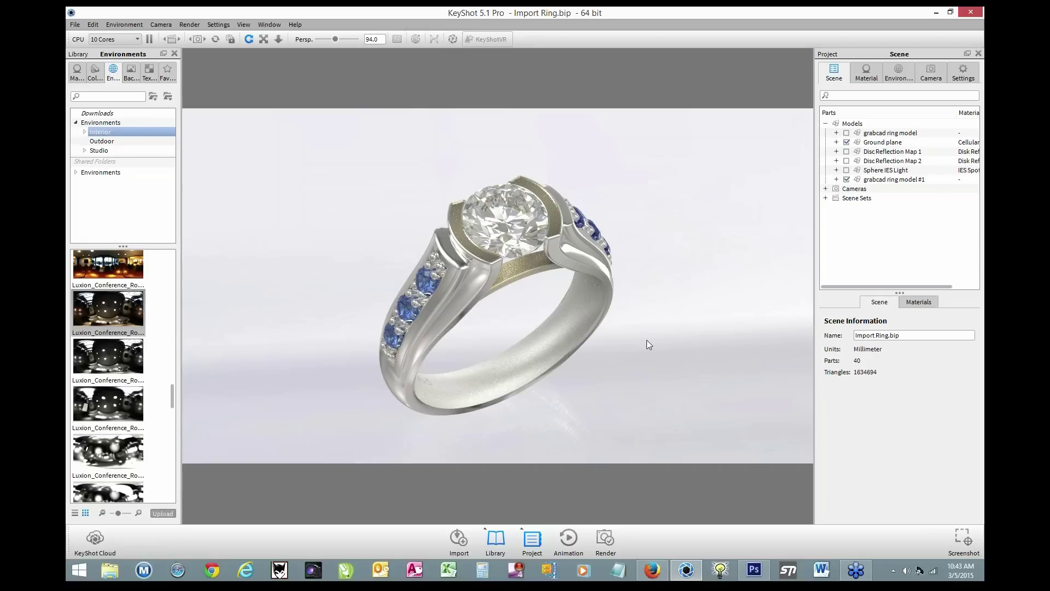
Toggle Disc Reflection Map 1 and 2 to compare reflections, finishing with both on.
click(845, 152)
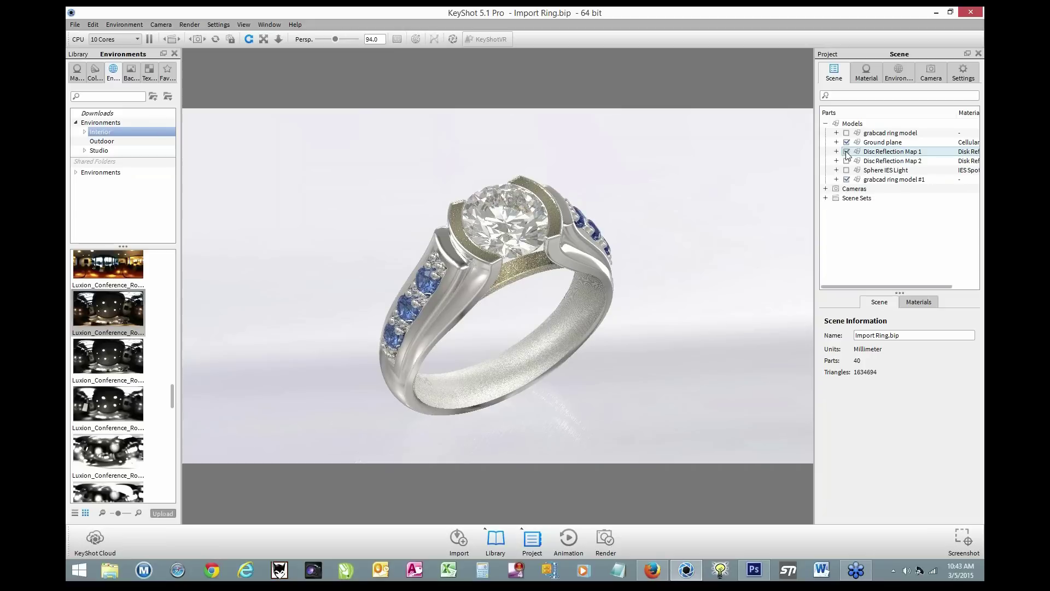
click(846, 152)
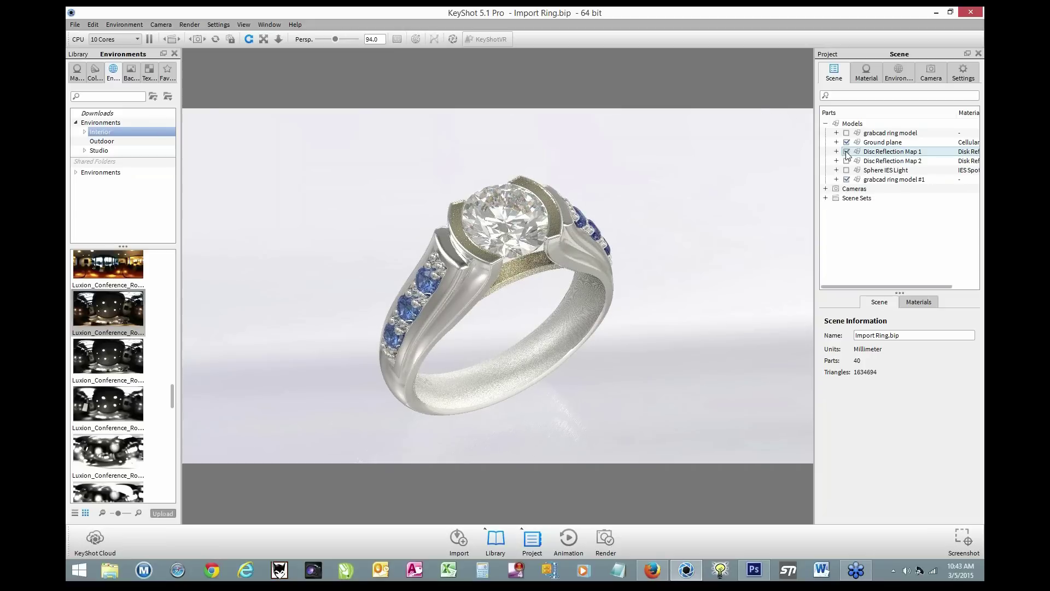
click(846, 152)
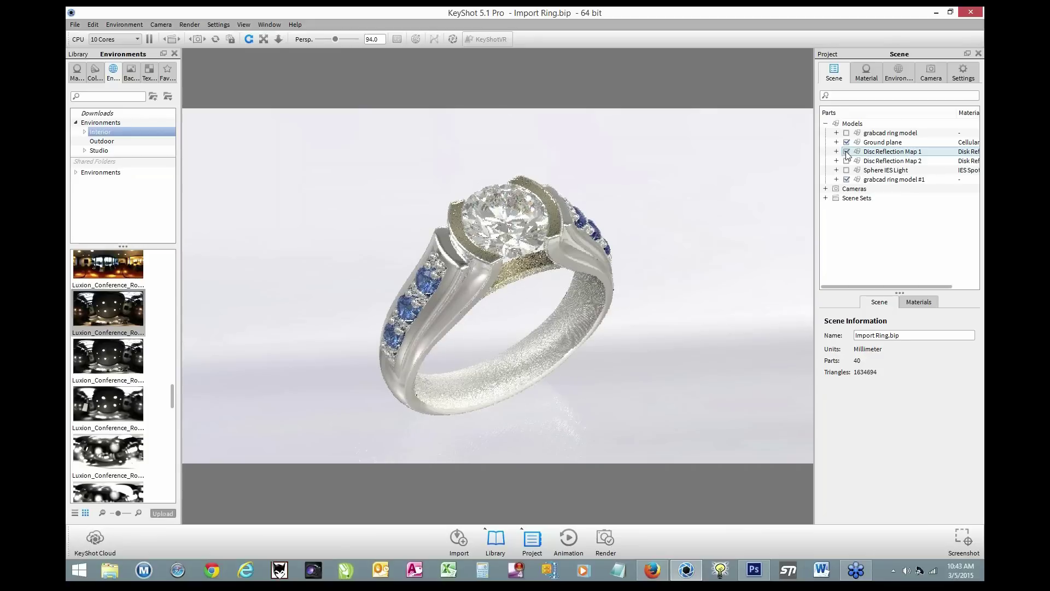
click(846, 160)
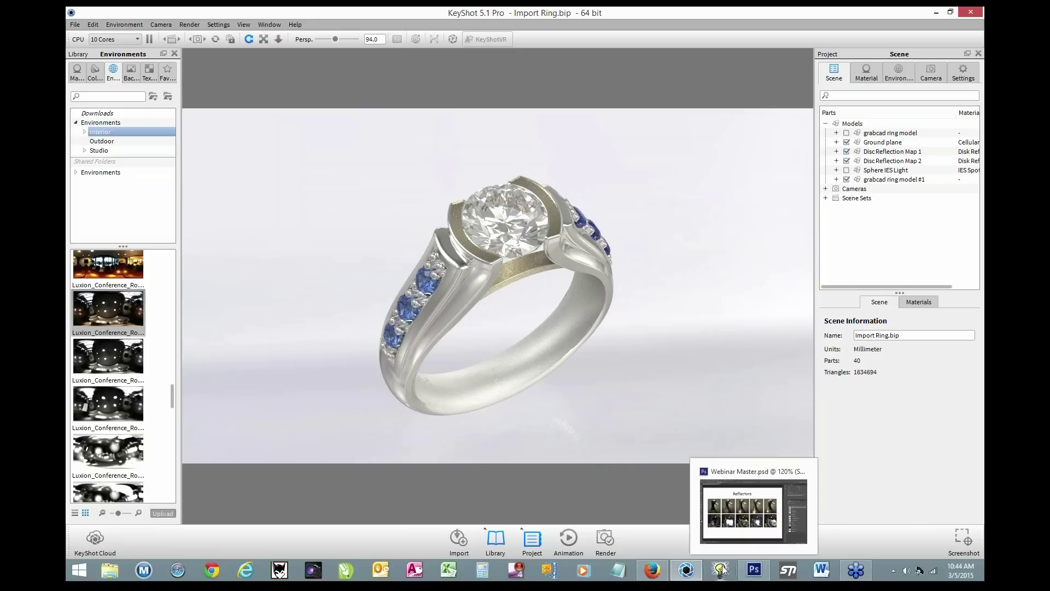
mouse_move(700, 579)
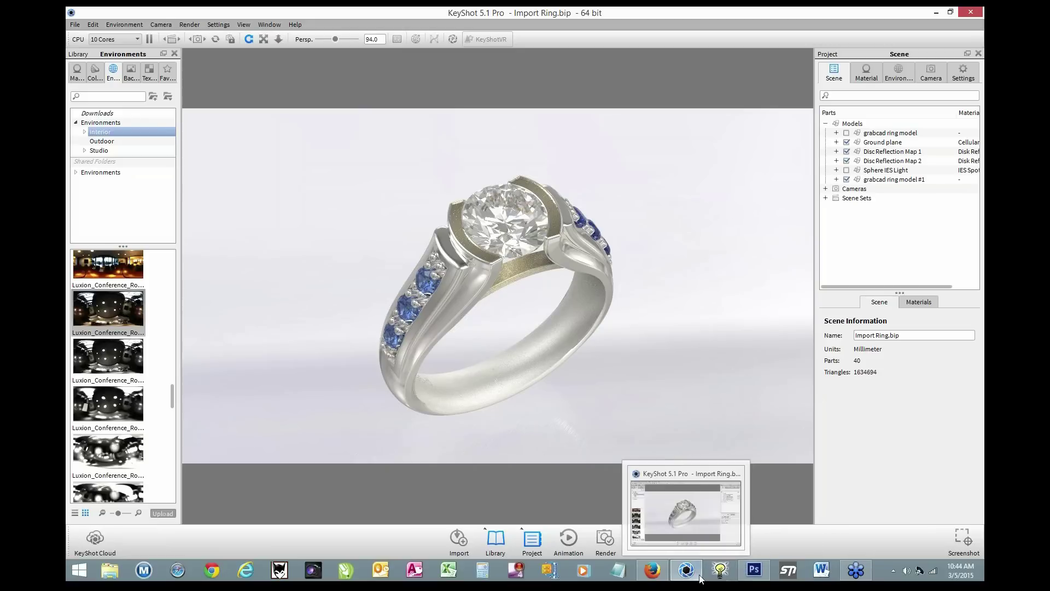
Switch to Photoshop and show the Rendered ring layer in Webinar Master.psd.
click(753, 569)
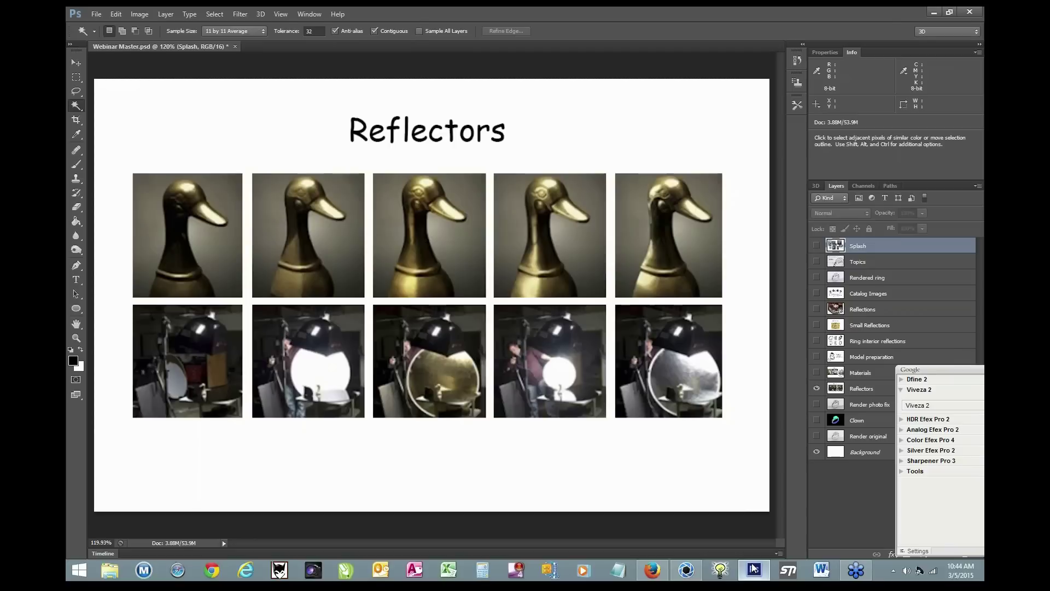
click(817, 278)
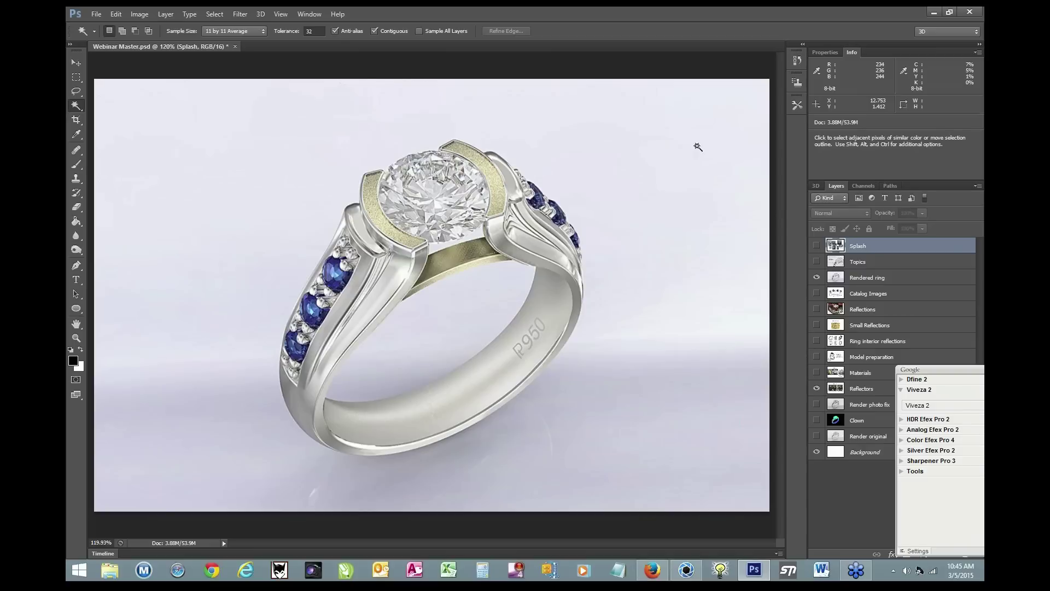
right_click(761, 578)
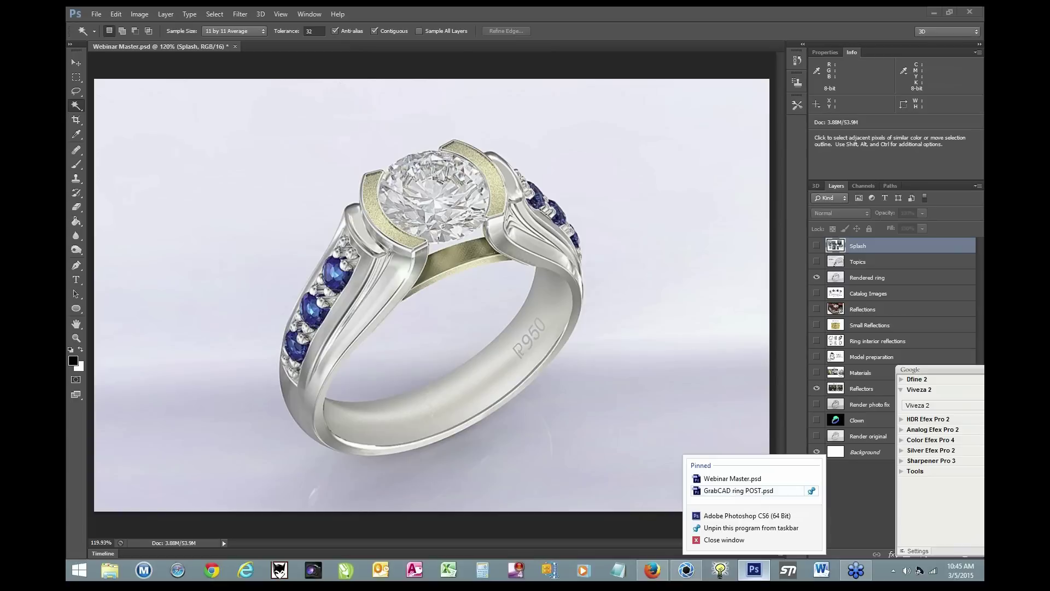
Open GrabCAD ring POST.psd from the pinned list and zoom in slightly.
click(738, 491)
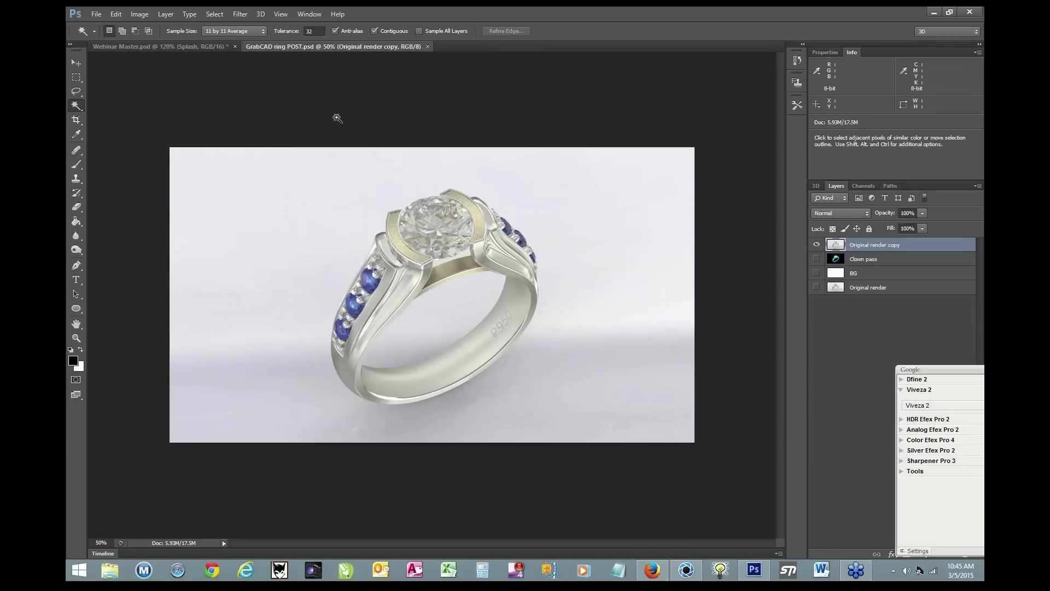
alt+scroll(338, 119, up, 1)
alt+scroll(337, 119, up, 1)
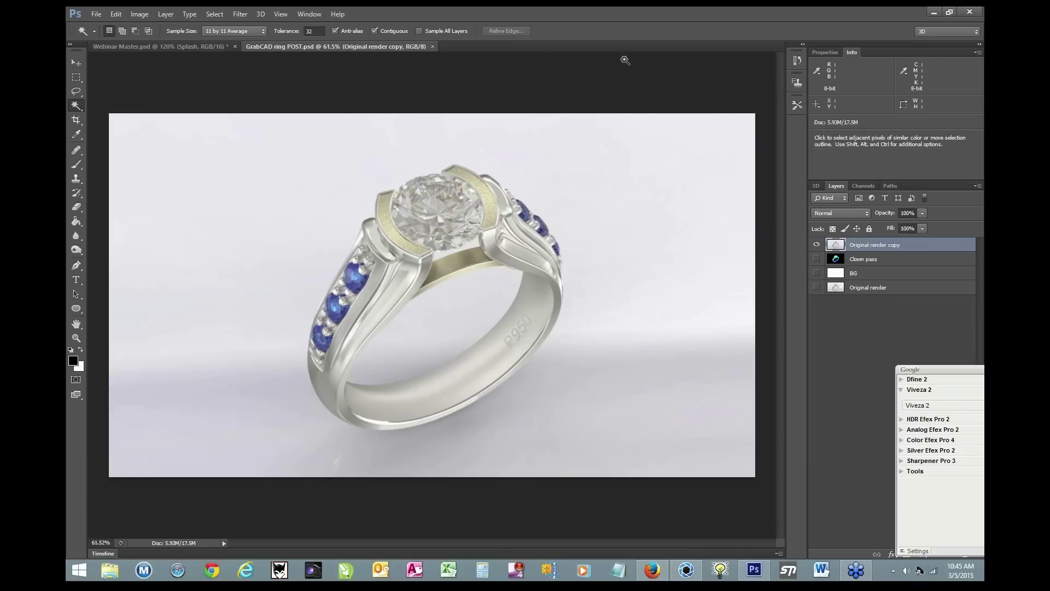
Hide the Original render copy layer and show the Clown pass layer.
click(815, 245)
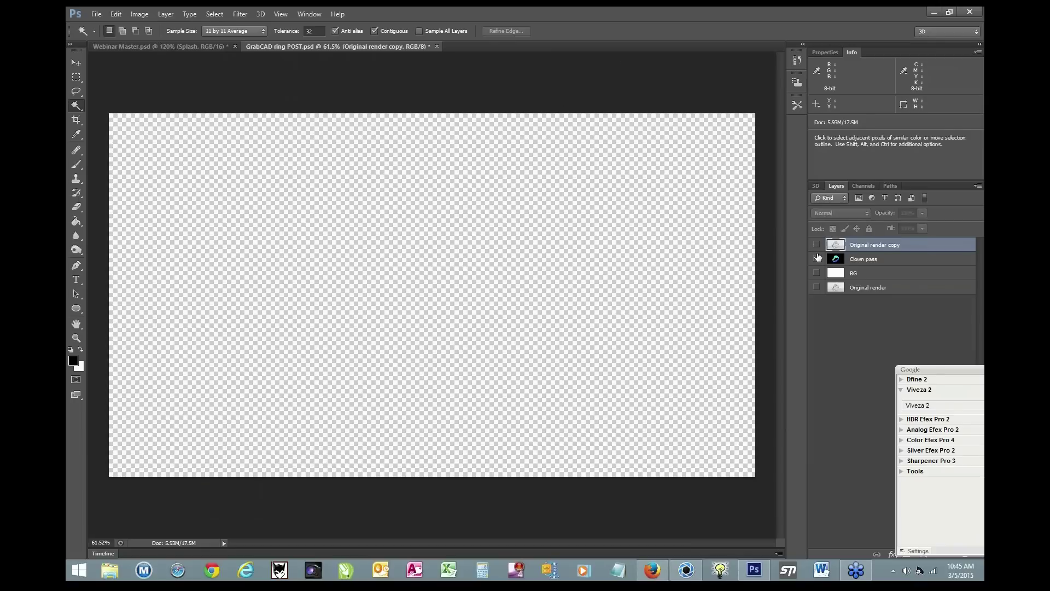
click(816, 258)
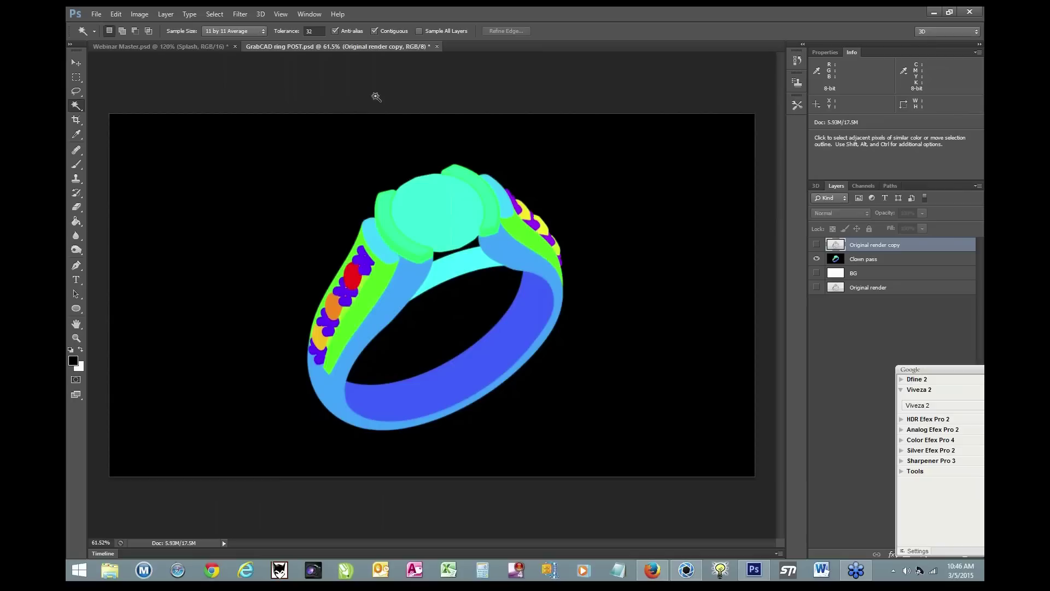
Magic Wand-select the light-blue band, centre stone, left prong and right shoulder on Clown pass.
click(407, 279)
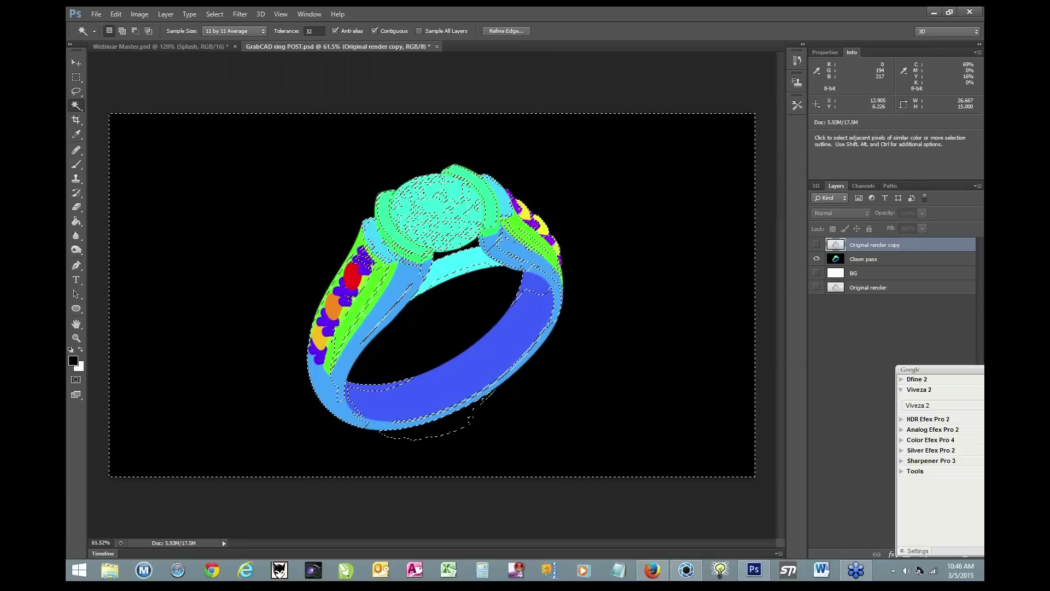
key(ctrl+d)
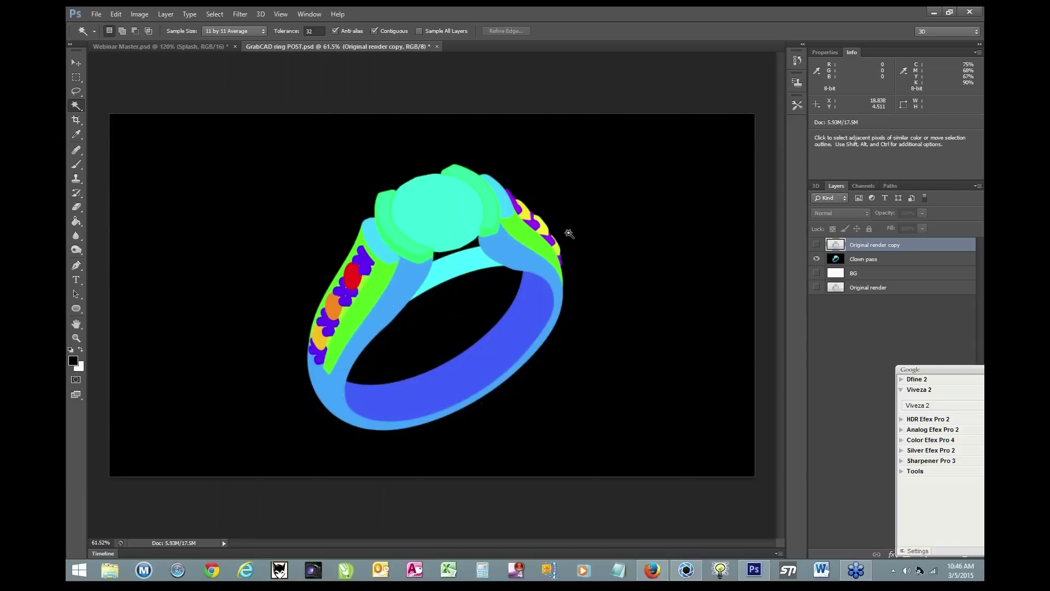
click(888, 258)
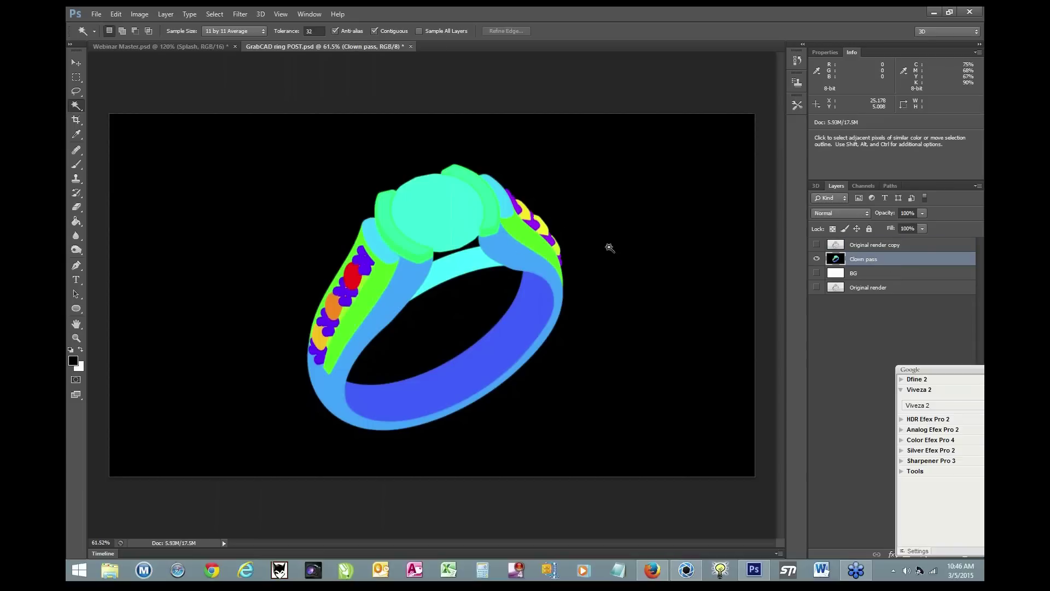
click(407, 281)
click(440, 205)
click(398, 249)
click(530, 234)
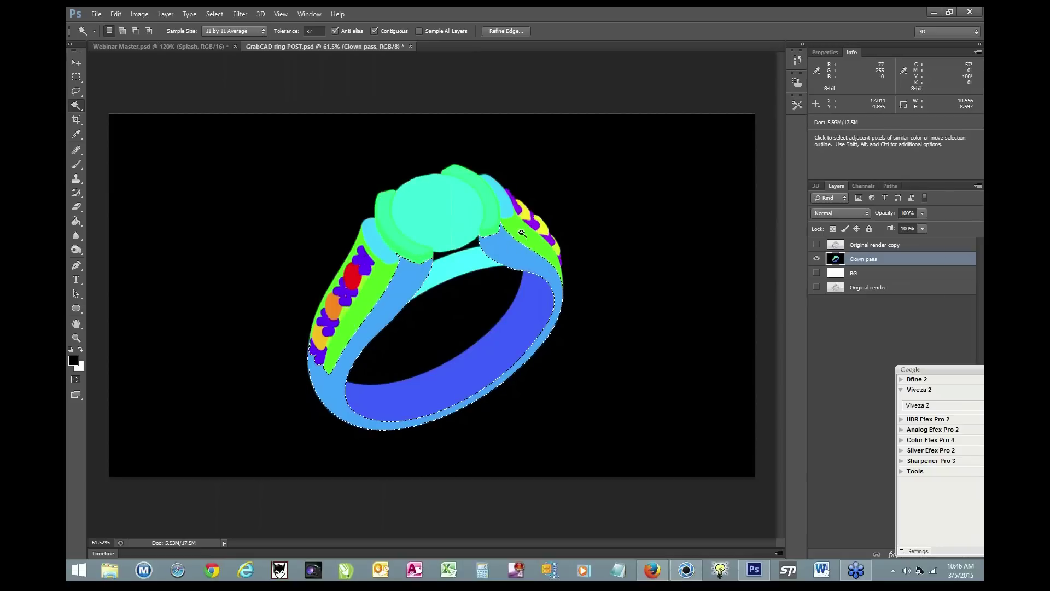
Show the Original render copy layer again and reselect the Clown pass layer.
click(860, 245)
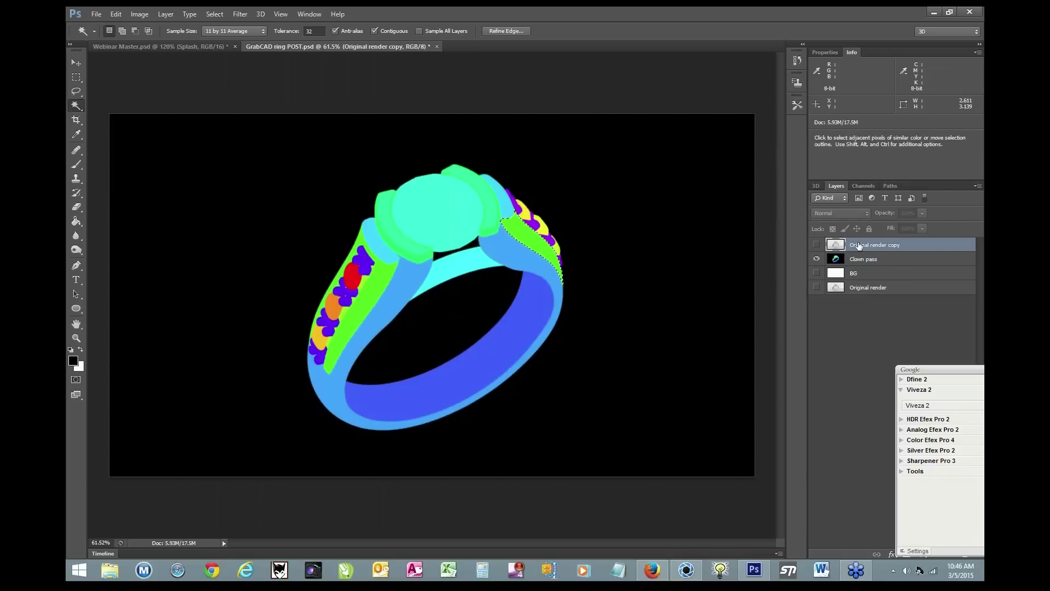
click(816, 244)
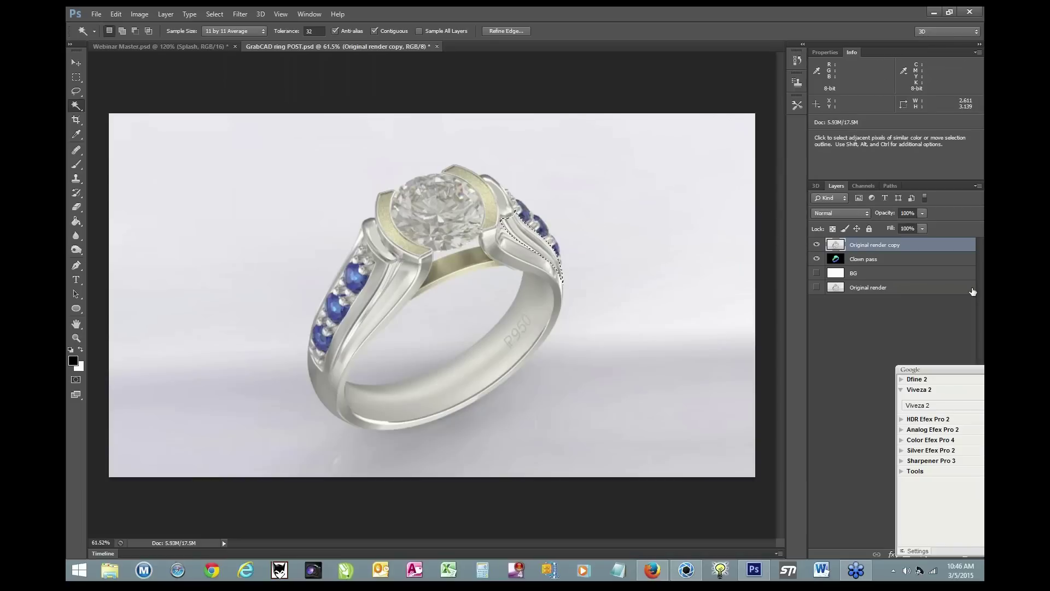
click(910, 261)
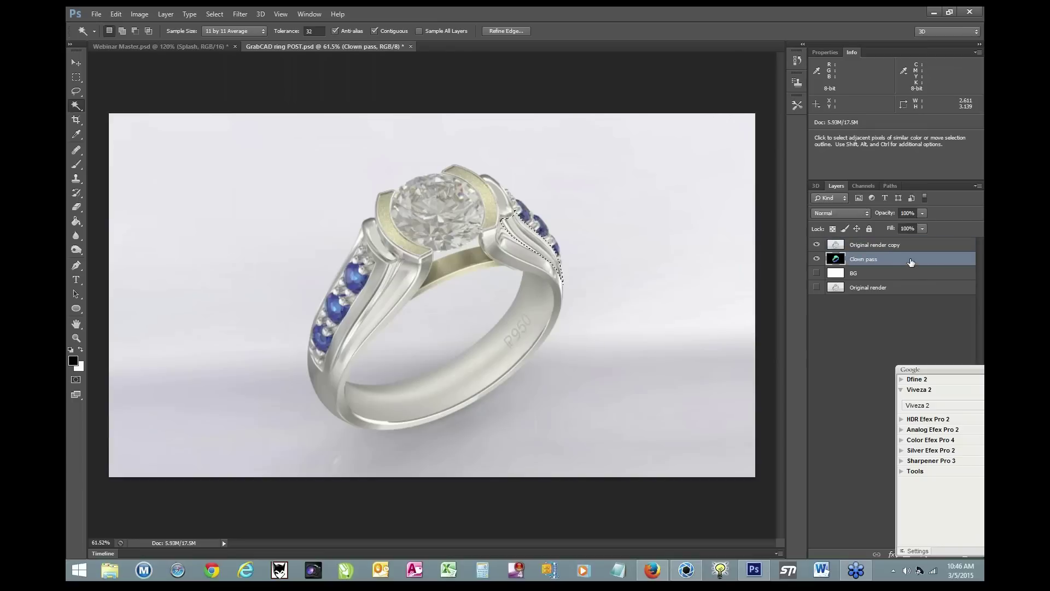
Trial-select the diamond and inner band, deselect with Ctrl+D, and reposition the Nik Collection panel.
click(456, 218)
click(545, 299)
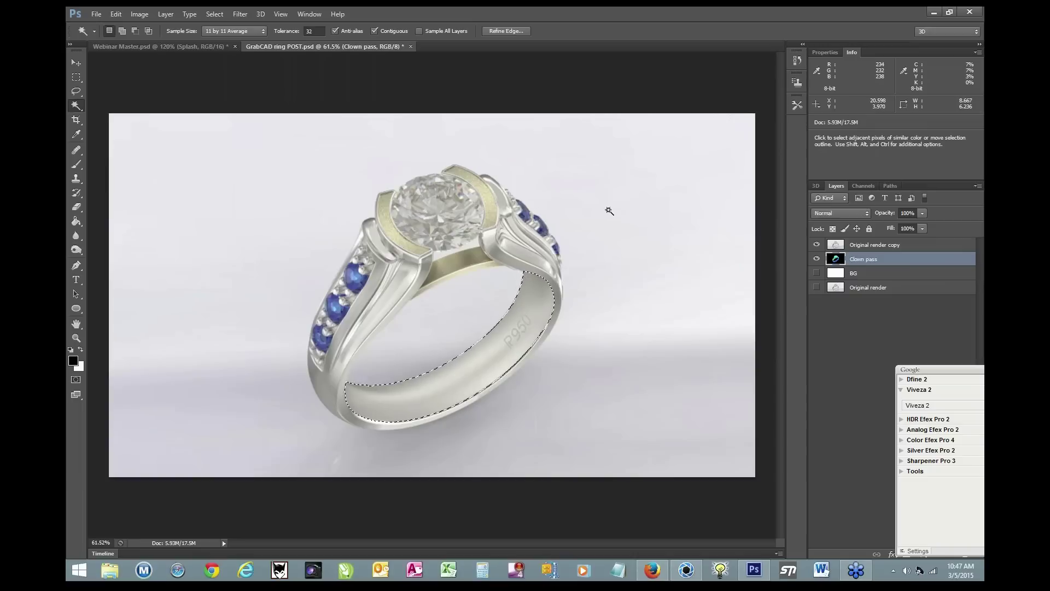
click(458, 210)
key(ctrl+d)
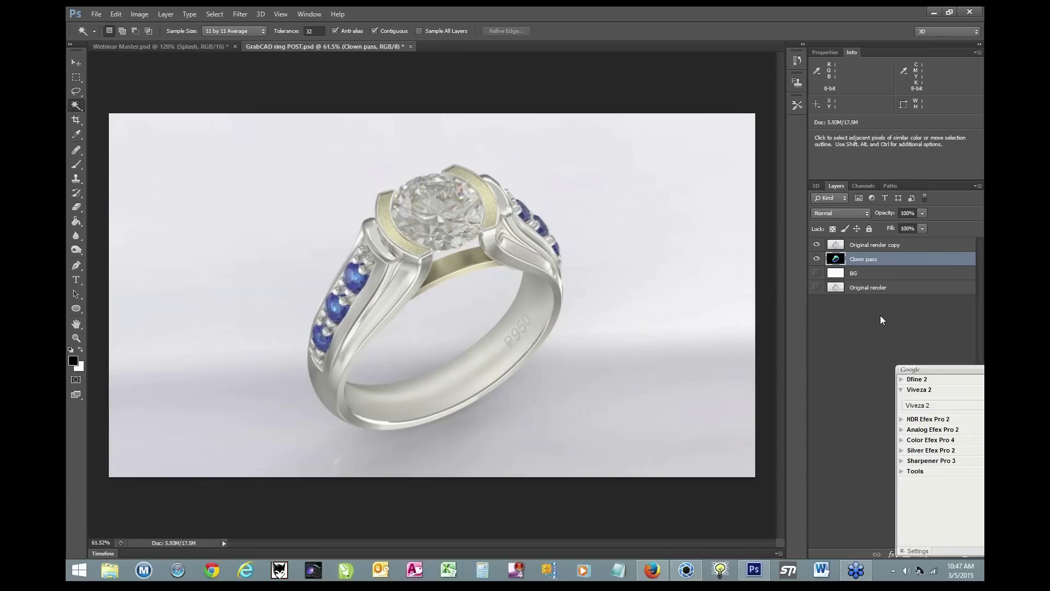
drag(944, 369, 877, 325)
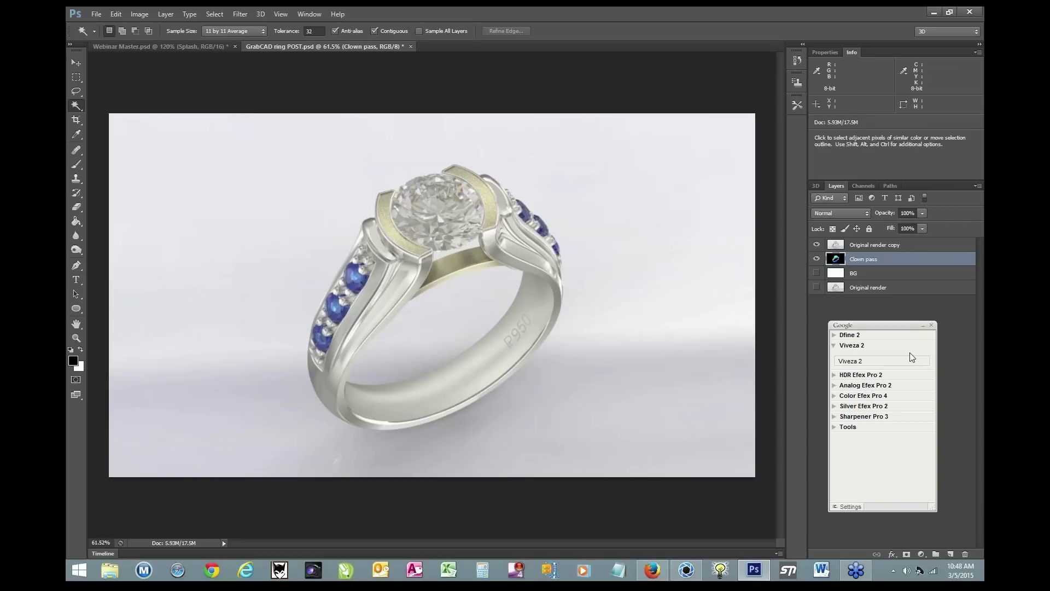
click(861, 362)
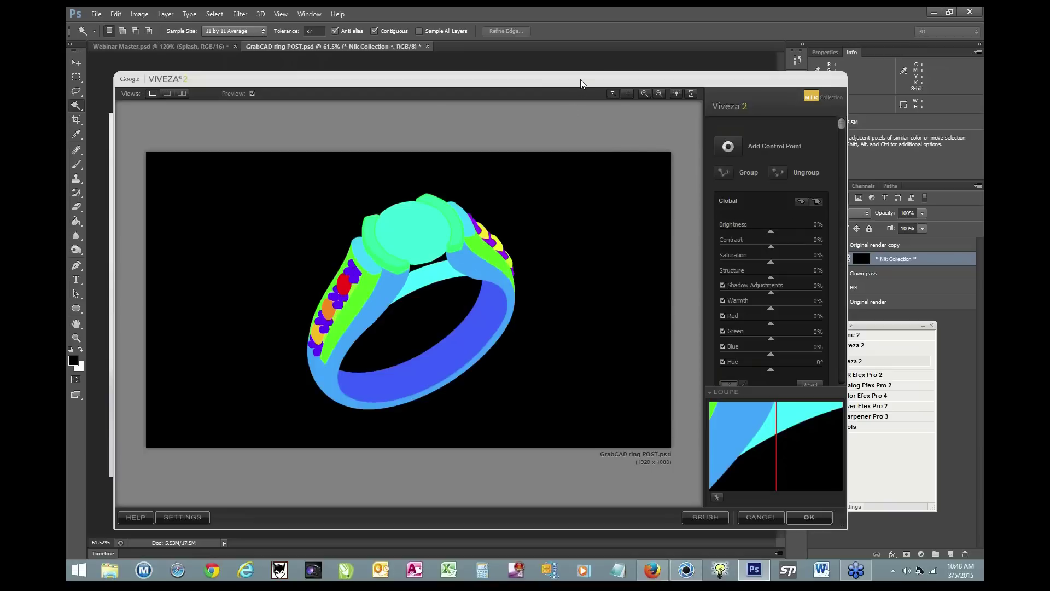
drag(579, 80, 536, 81)
click(713, 516)
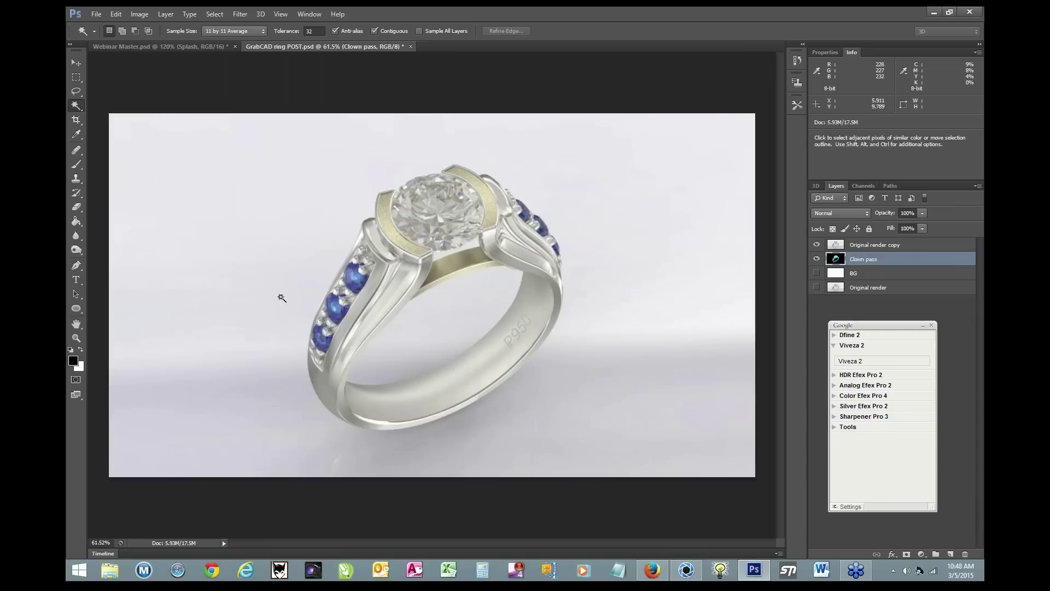
Magic Wand the gold band, both prongs, three side stones and background, then invert the selection.
click(445, 269)
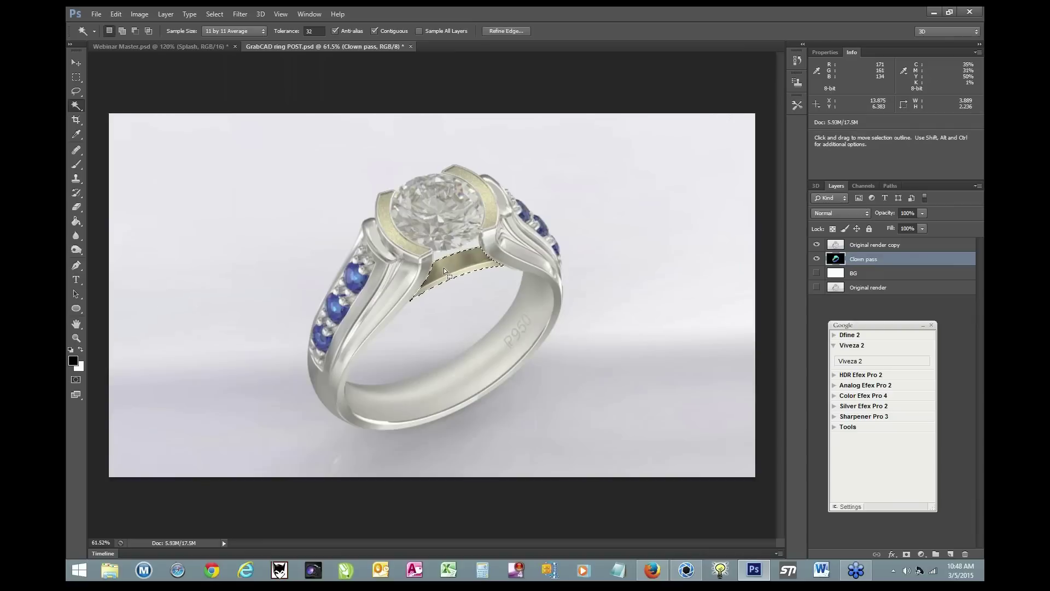
shift+click(414, 251)
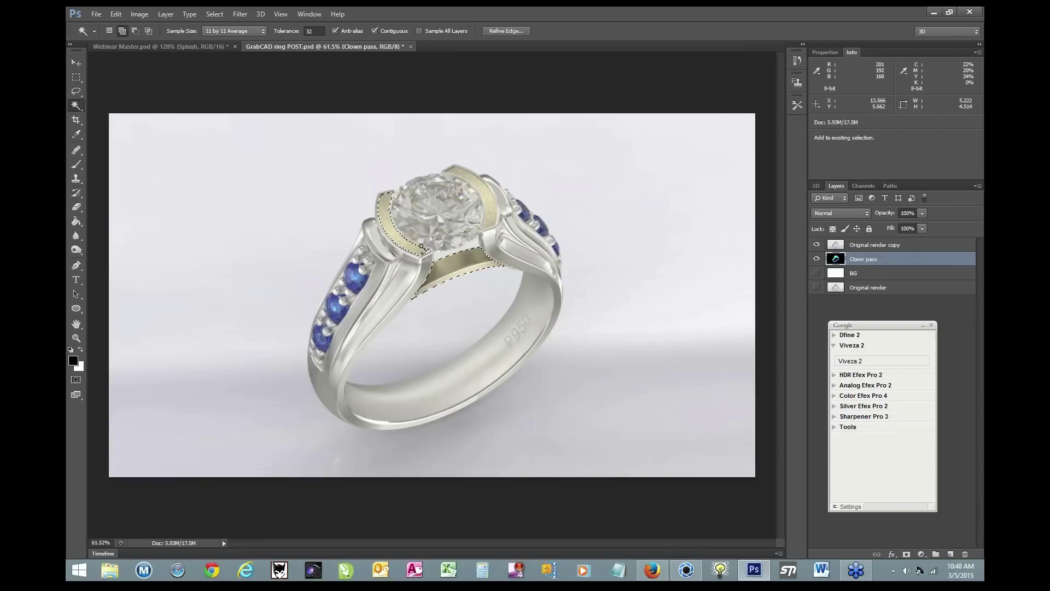
shift+click(484, 219)
shift+click(323, 340)
shift+click(336, 308)
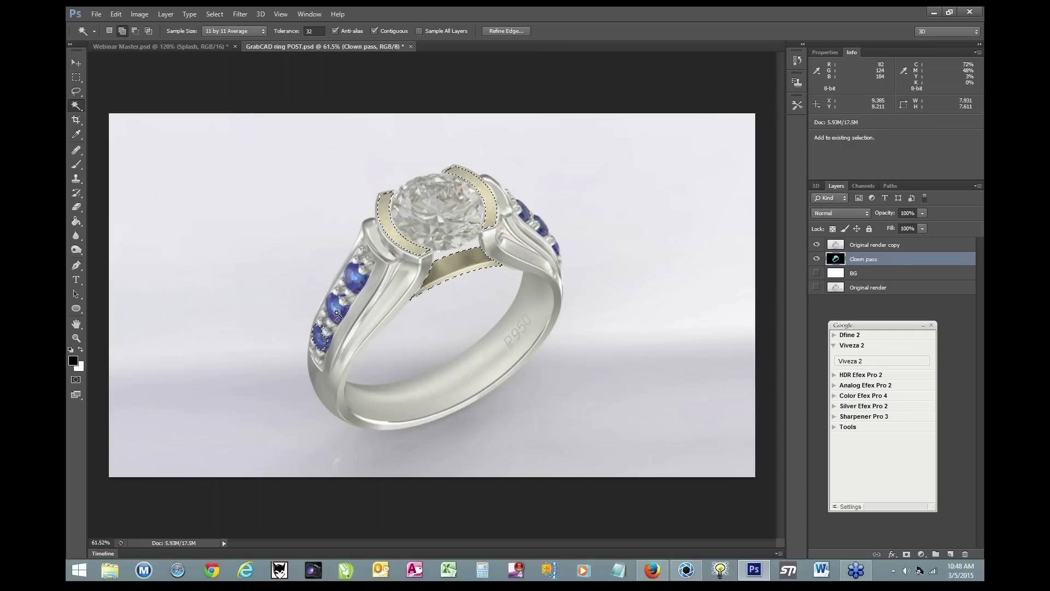
shift+click(356, 285)
shift+click(547, 230)
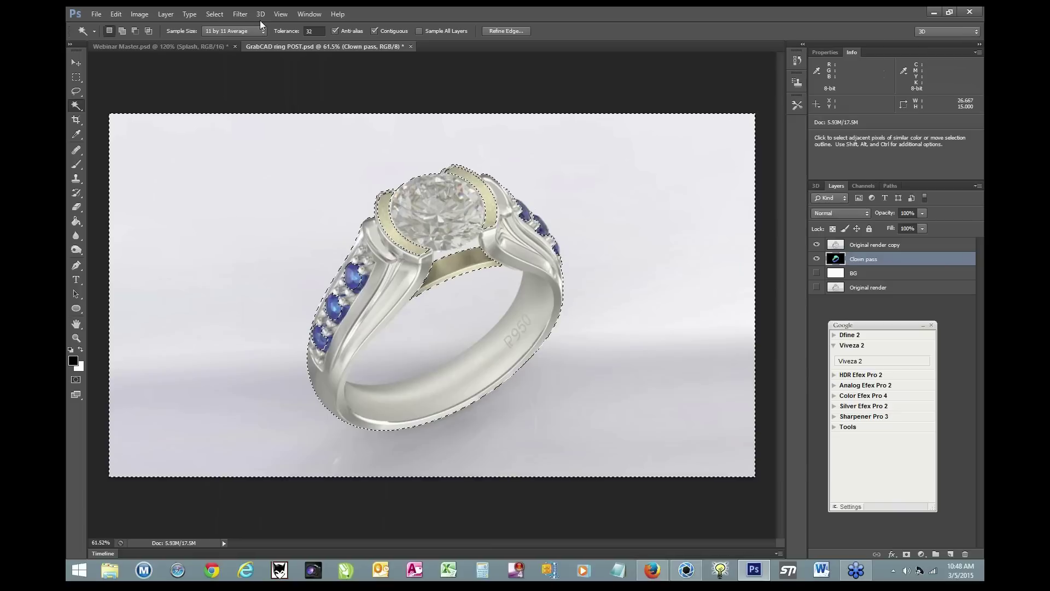
click(221, 14)
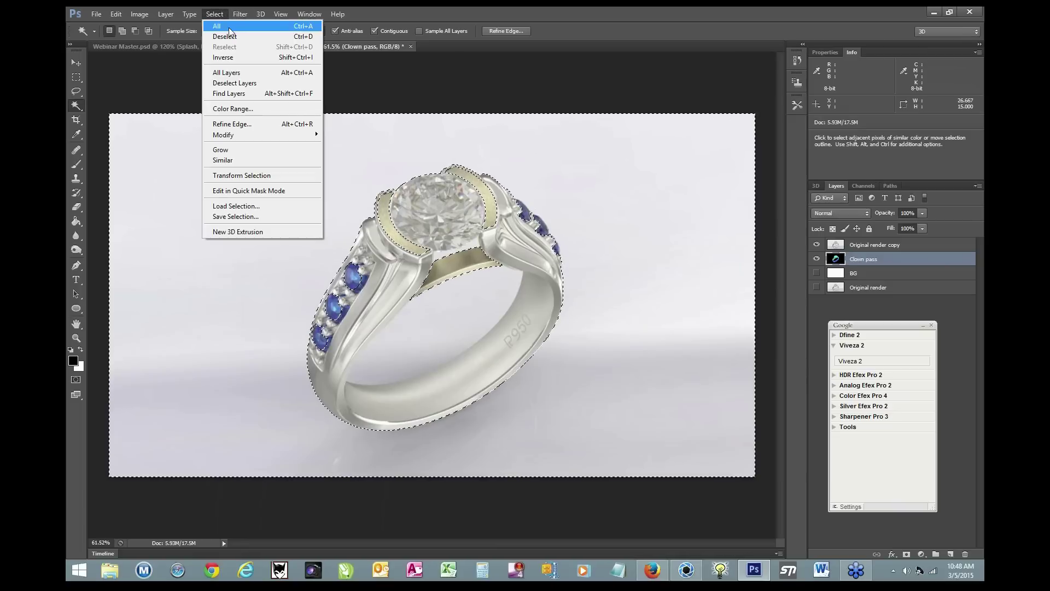
click(233, 57)
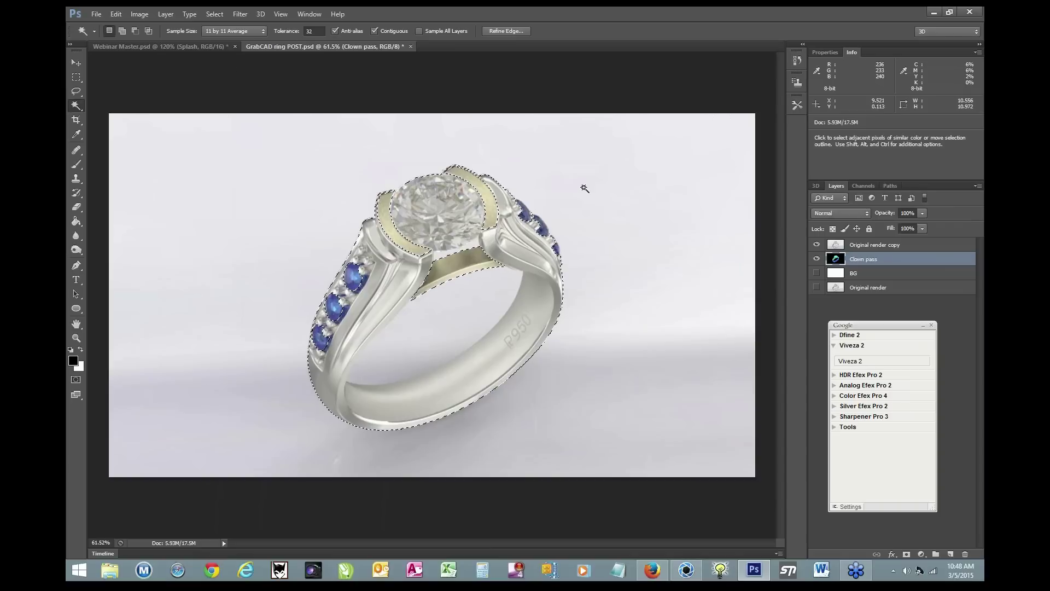
click(848, 361)
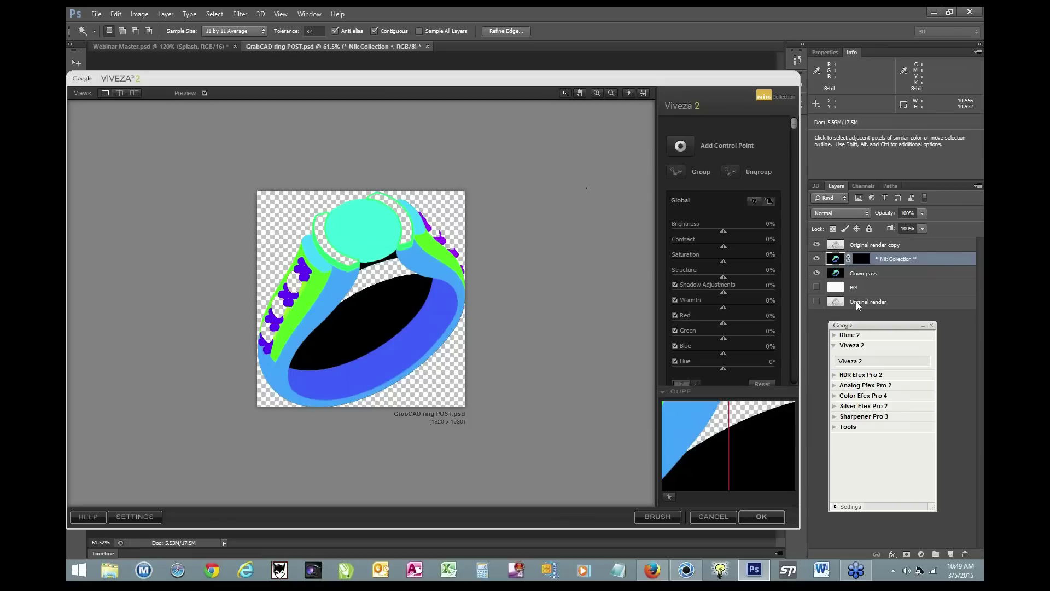
click(713, 516)
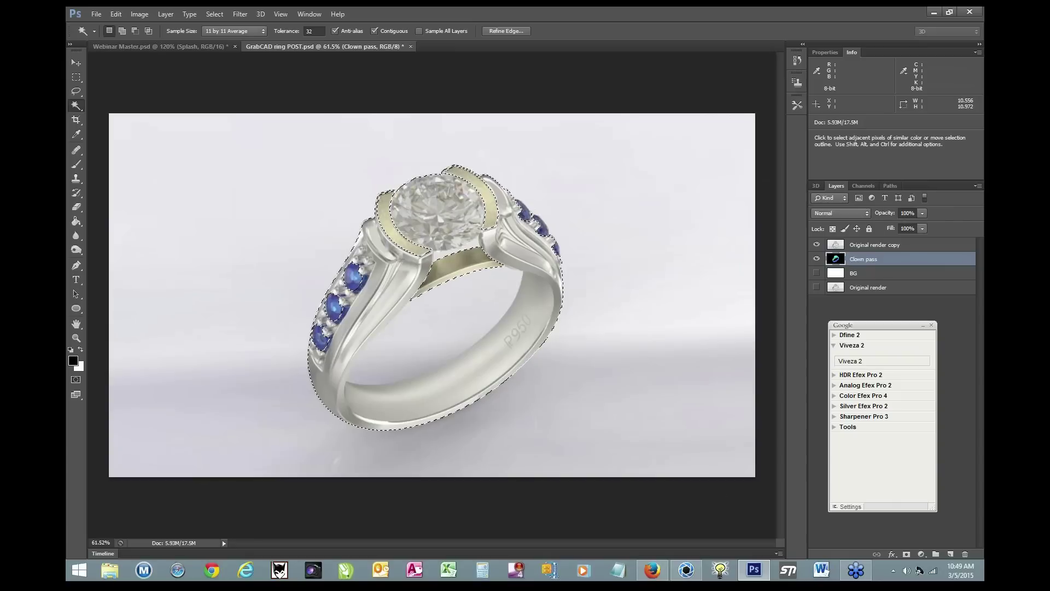
ctrl+click(577, 267)
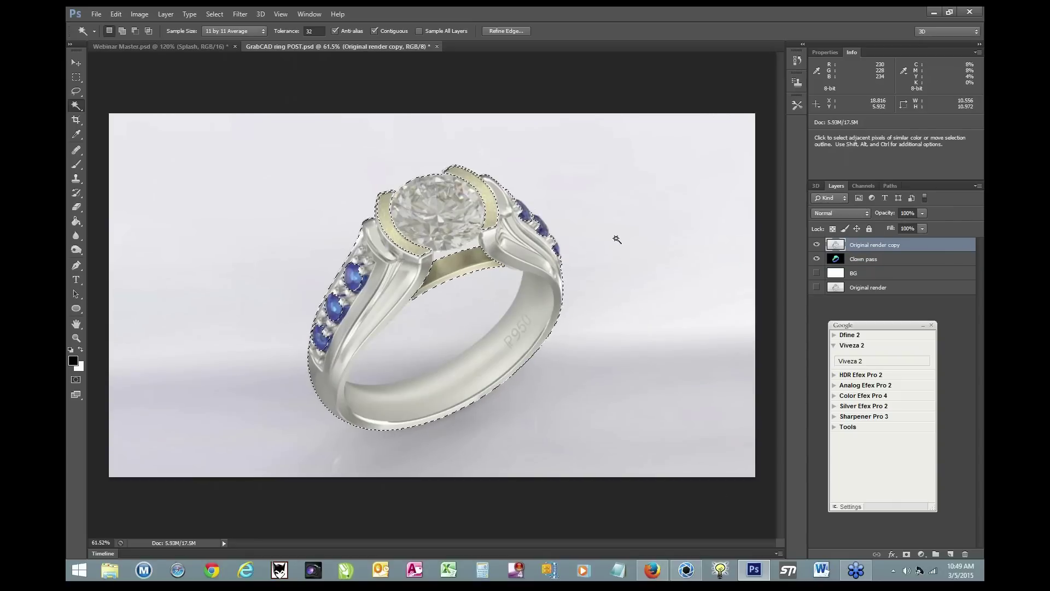
Clear the ring selection, trial-select the gold inner band plus more ring areas, then deselect.
key(ctrl+d)
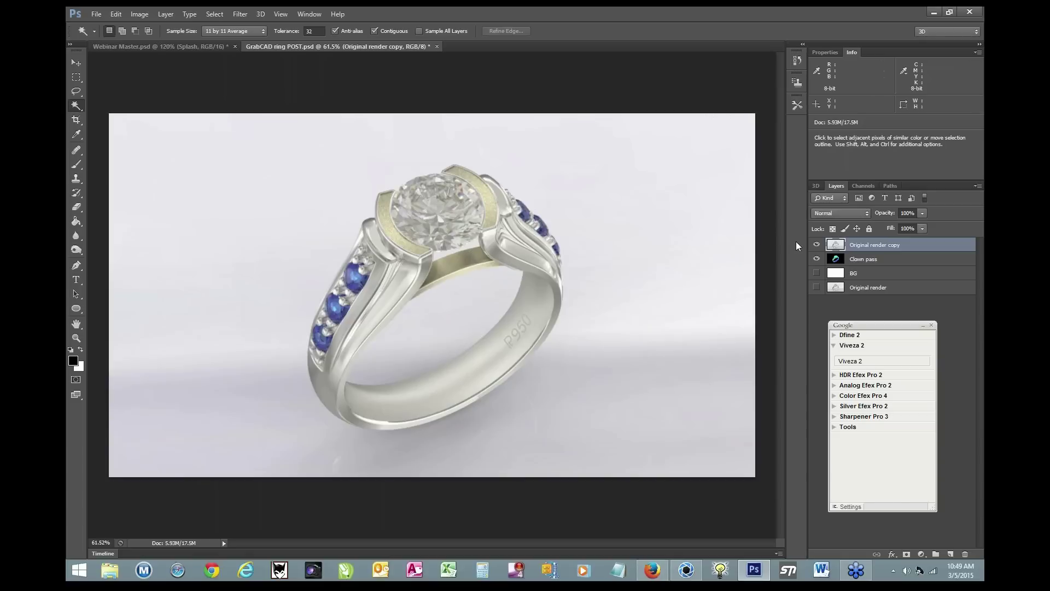
click(462, 267)
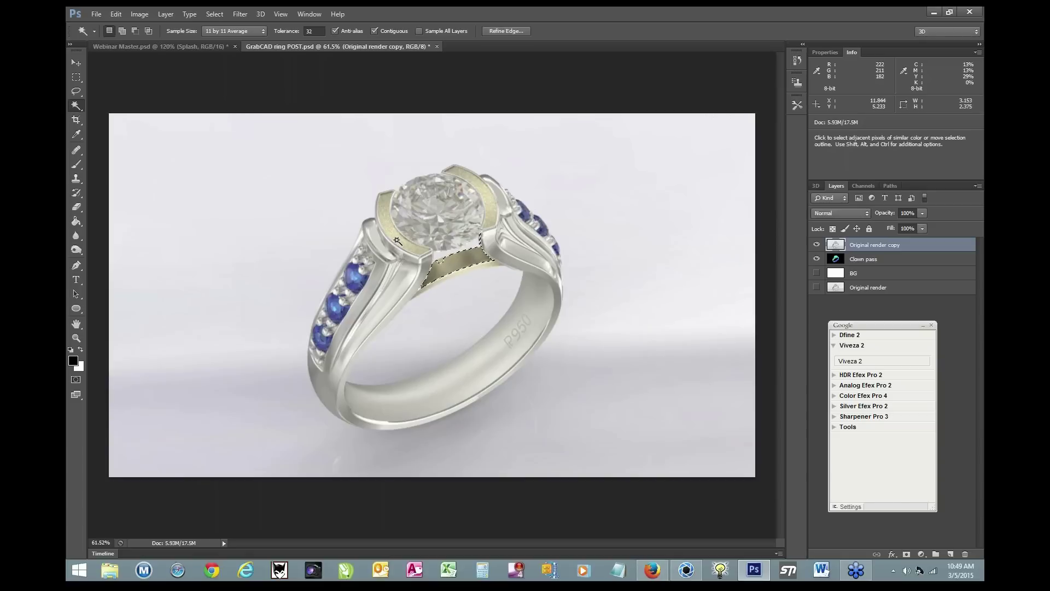
key(ctrl)
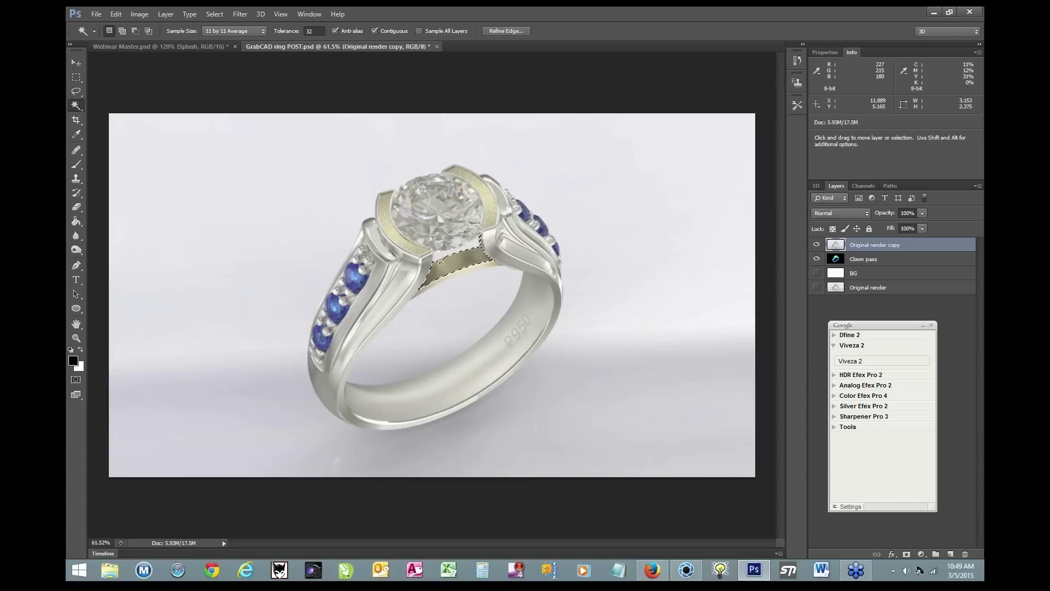
key(shift)
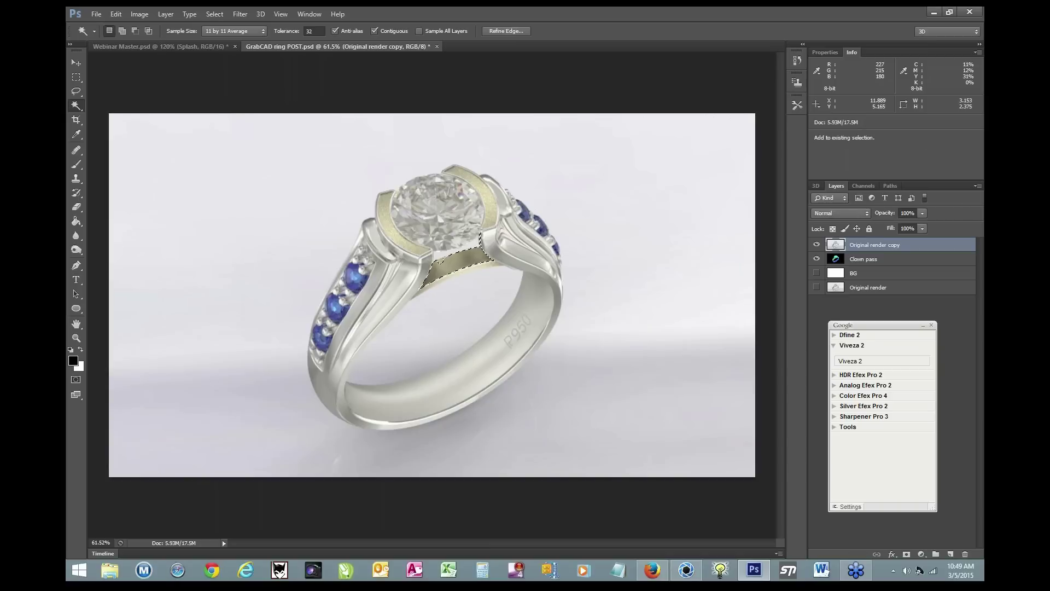
shift+click(437, 197)
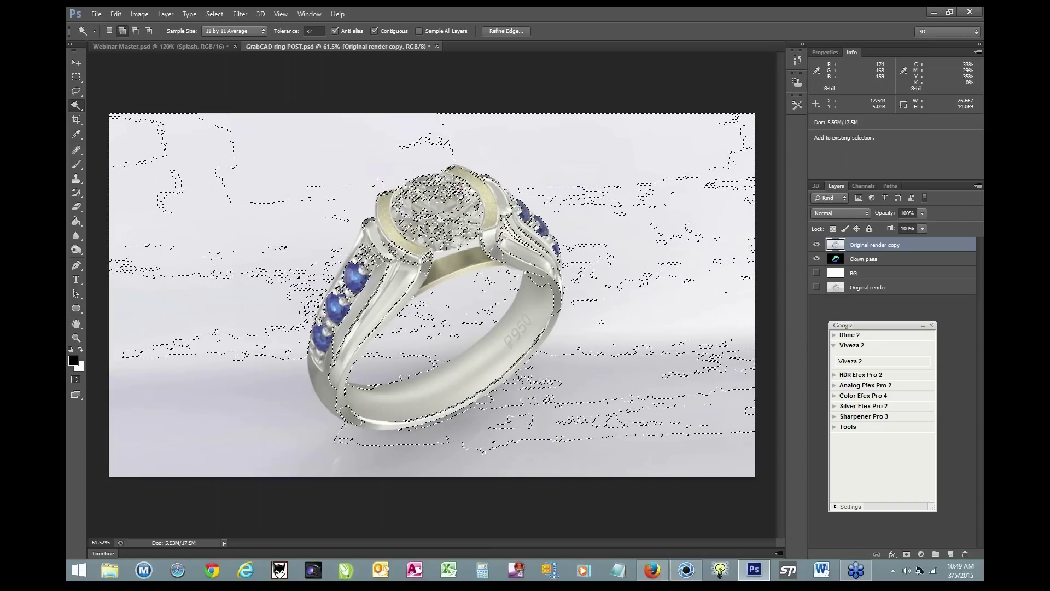
click(886, 260)
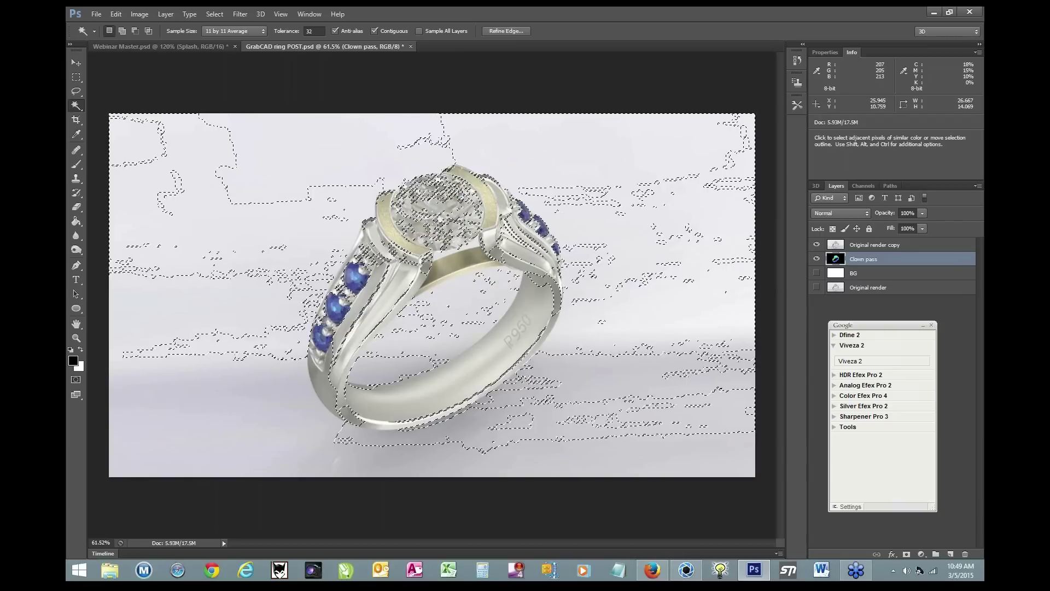
key(ctrl+d)
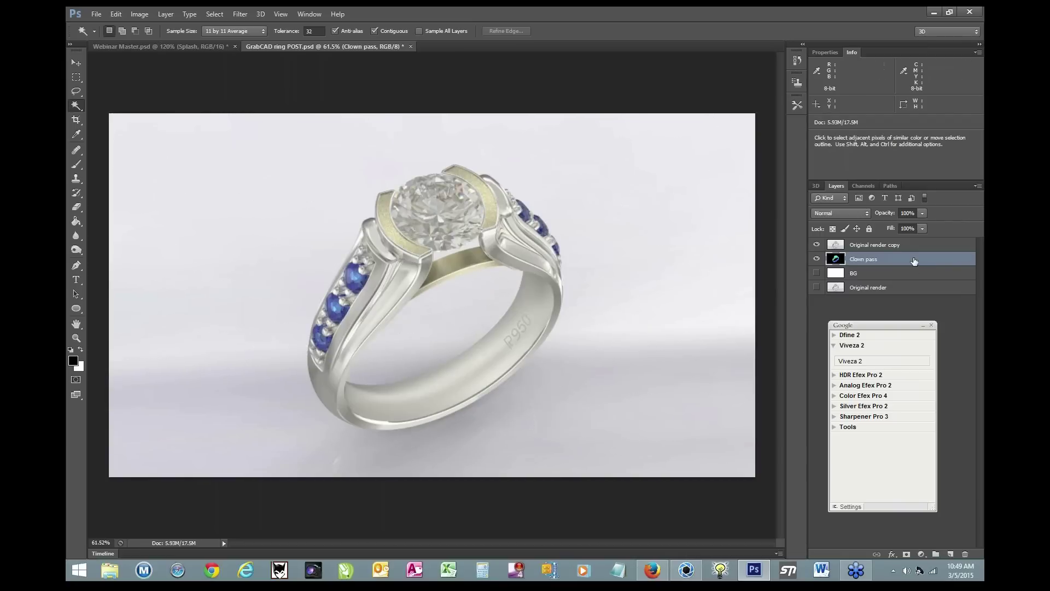
Sample the gold inner band from Clown pass, clear the oversized selection, and zoom in slightly.
click(885, 247)
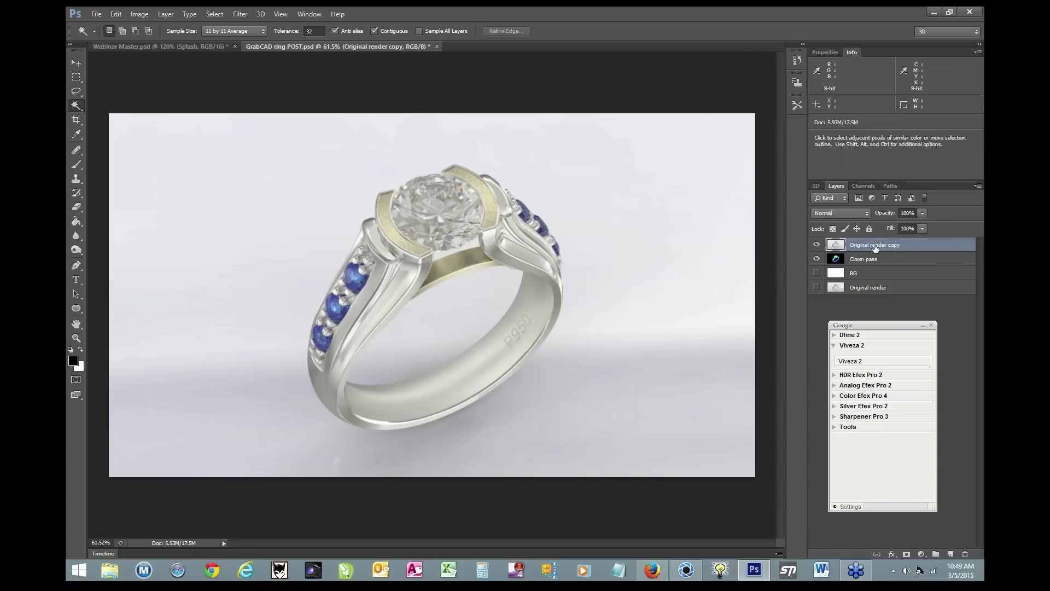
click(861, 259)
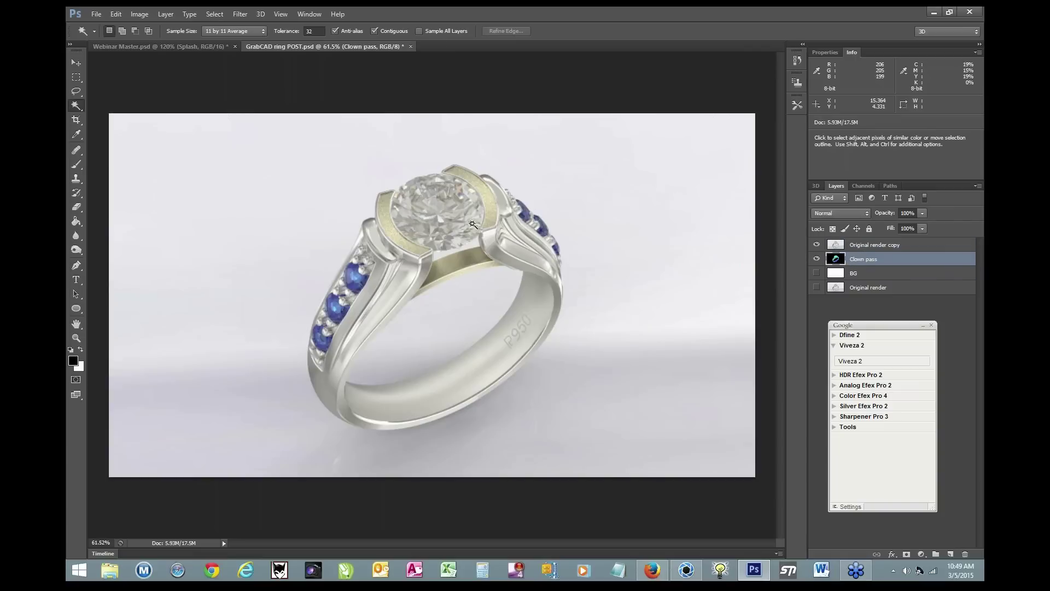
click(462, 265)
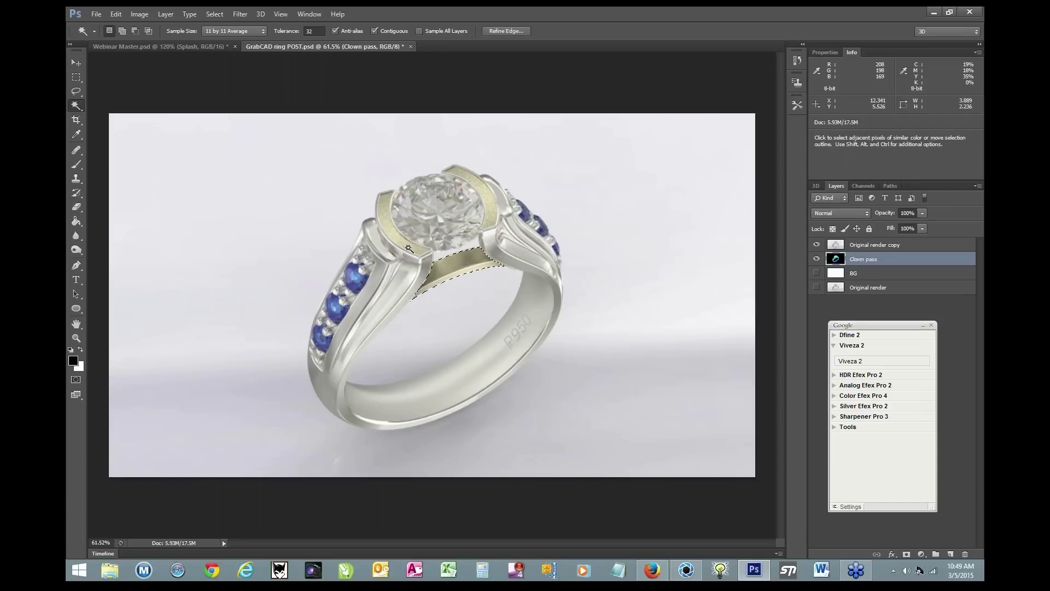
ctrl+click(408, 248)
shift+click(408, 247)
right_click(408, 248)
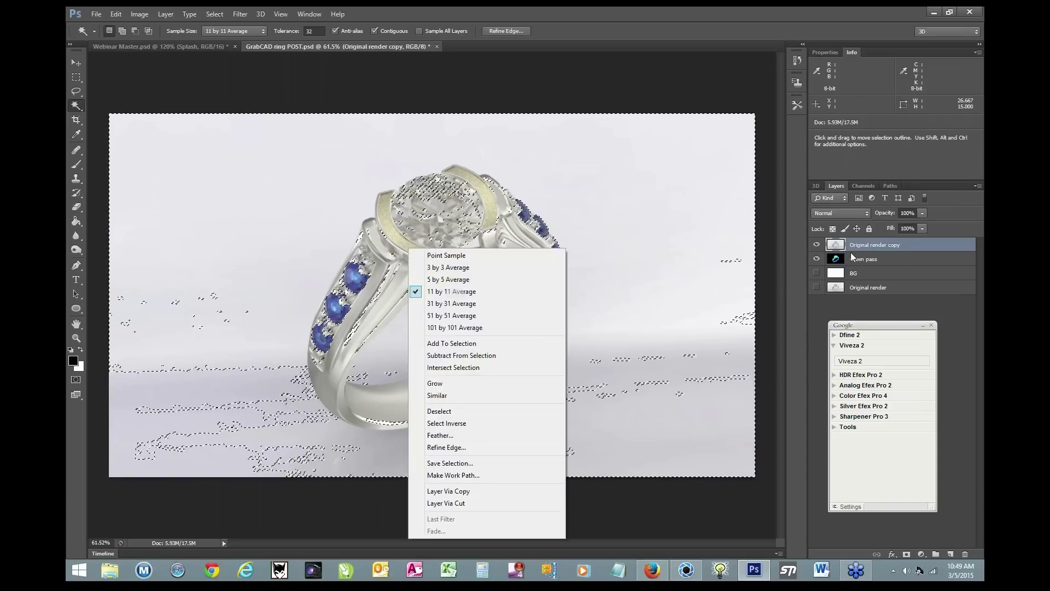
click(857, 263)
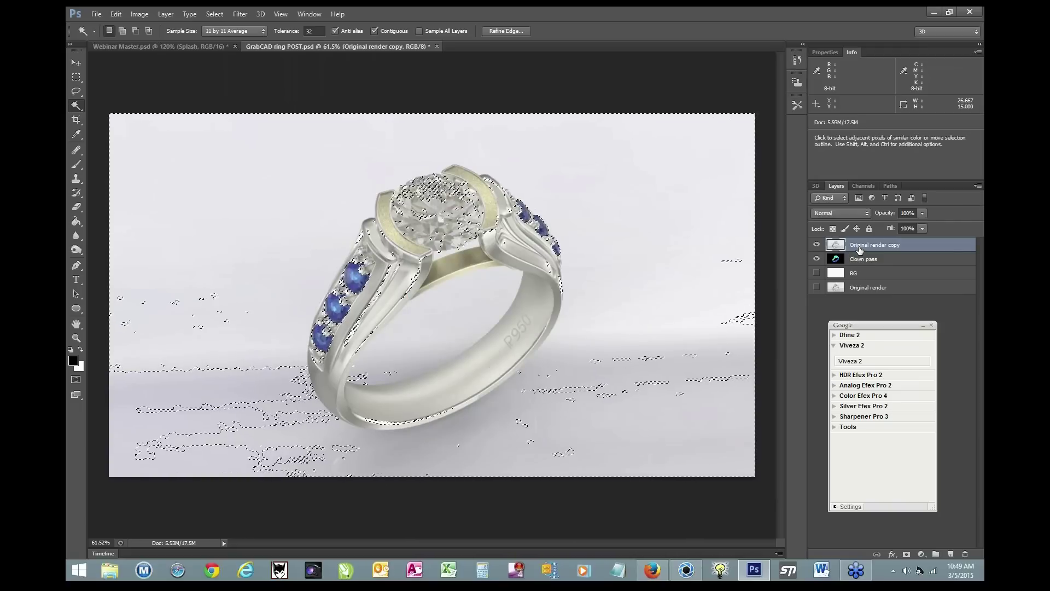
key(ctrl)
key(ctrl+d)
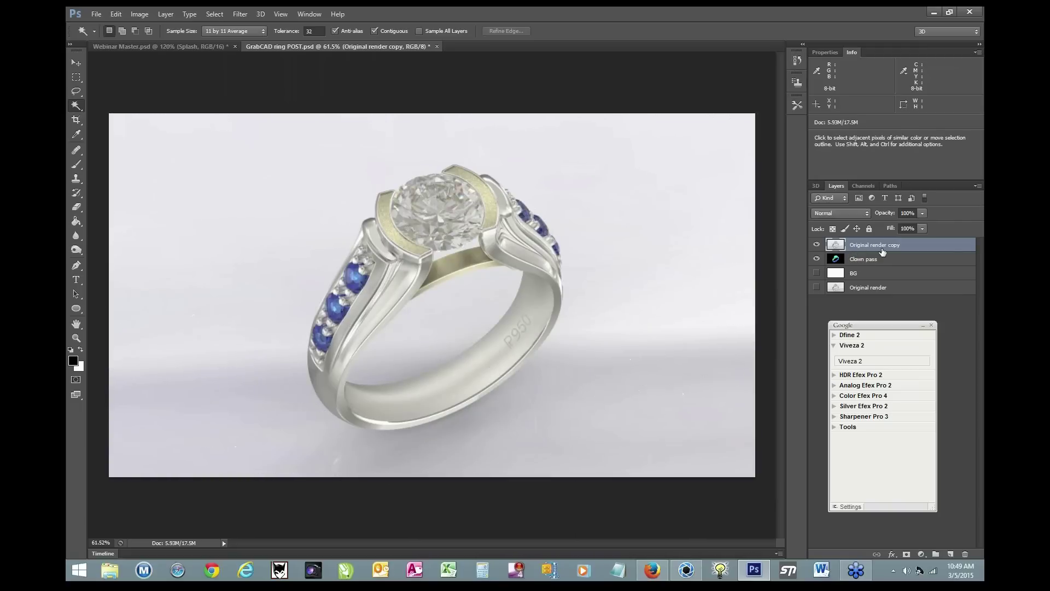
key(ctrl+plus)
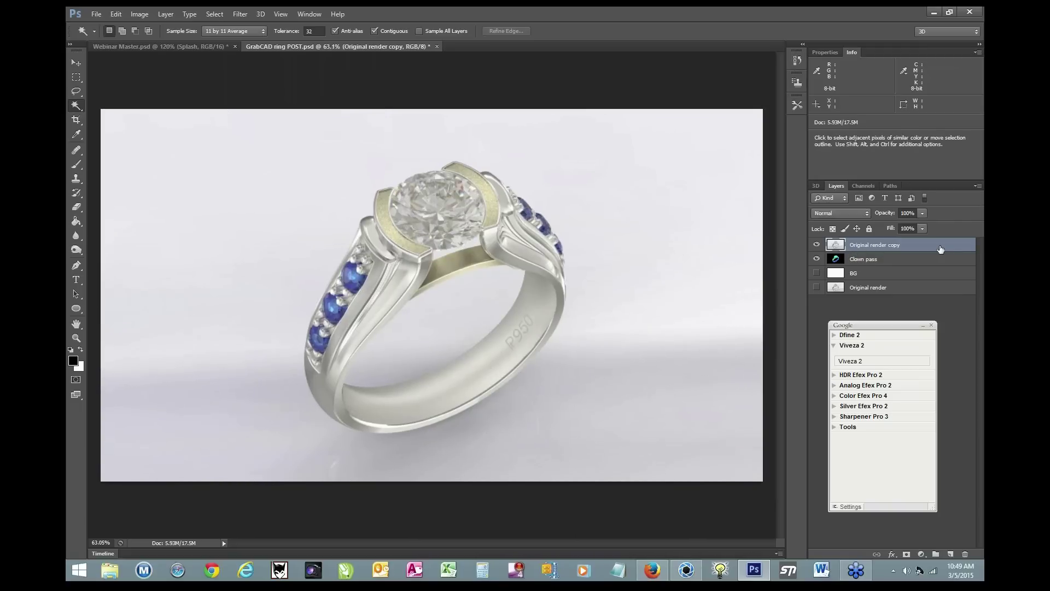
Hide Clown pass, select the right gold prong band by its colour, and activate Original render copy.
click(876, 260)
click(870, 248)
click(817, 259)
click(885, 263)
click(877, 248)
click(858, 262)
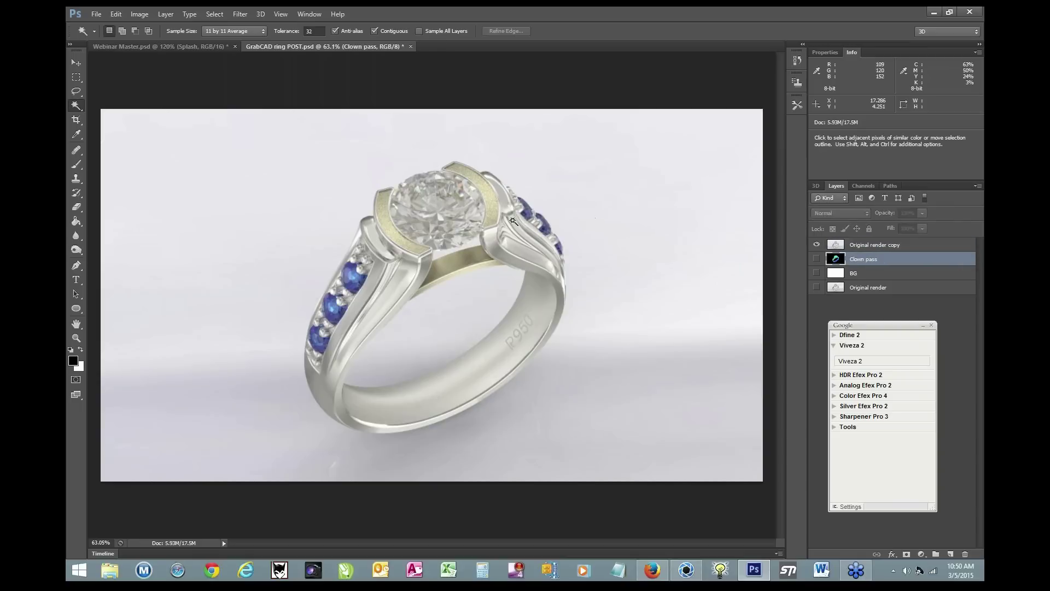
key(ctrl)
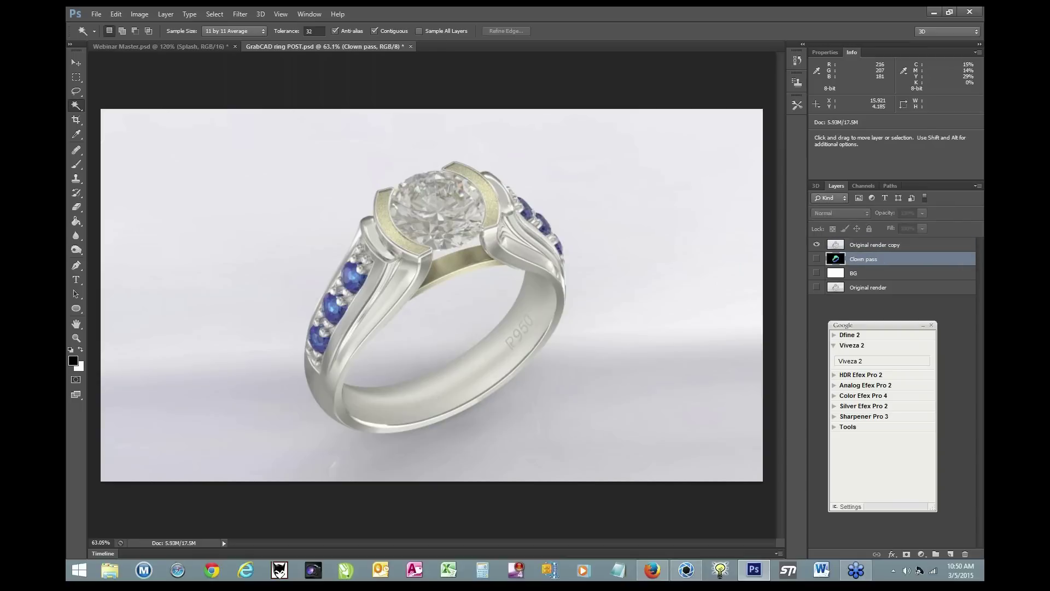
click(492, 212)
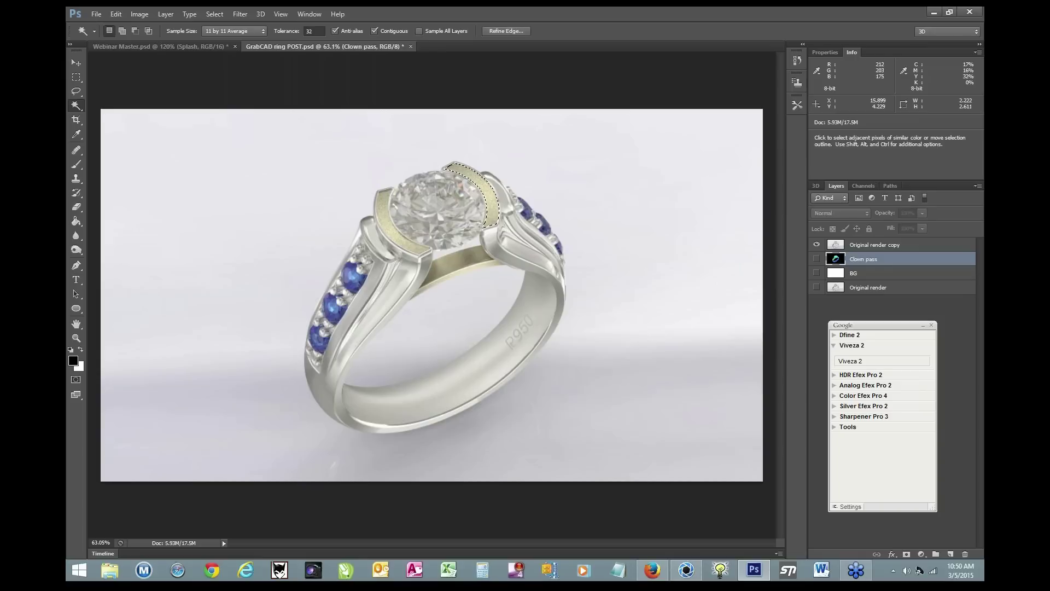
key(ctrl)
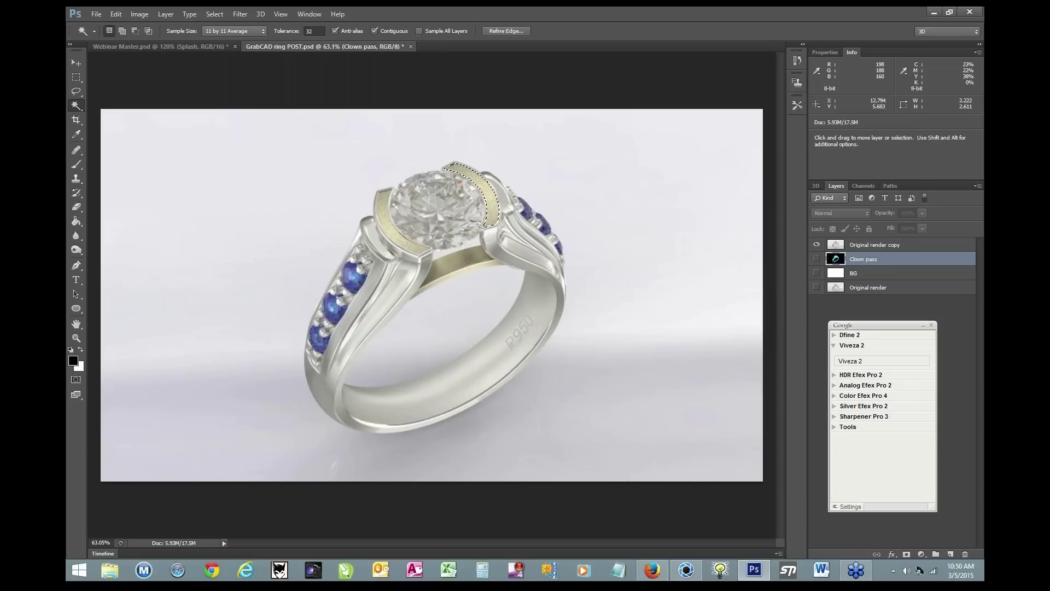
ctrl+click(419, 252)
key(shift)
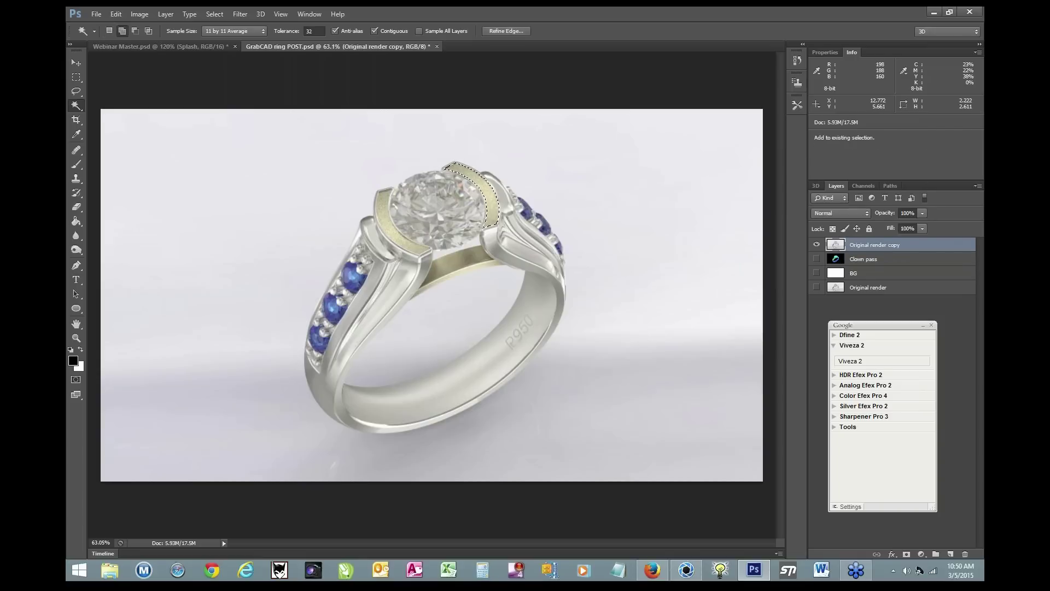
Add more ring areas to the prong selection, then clear the whole selection.
shift+click(459, 181)
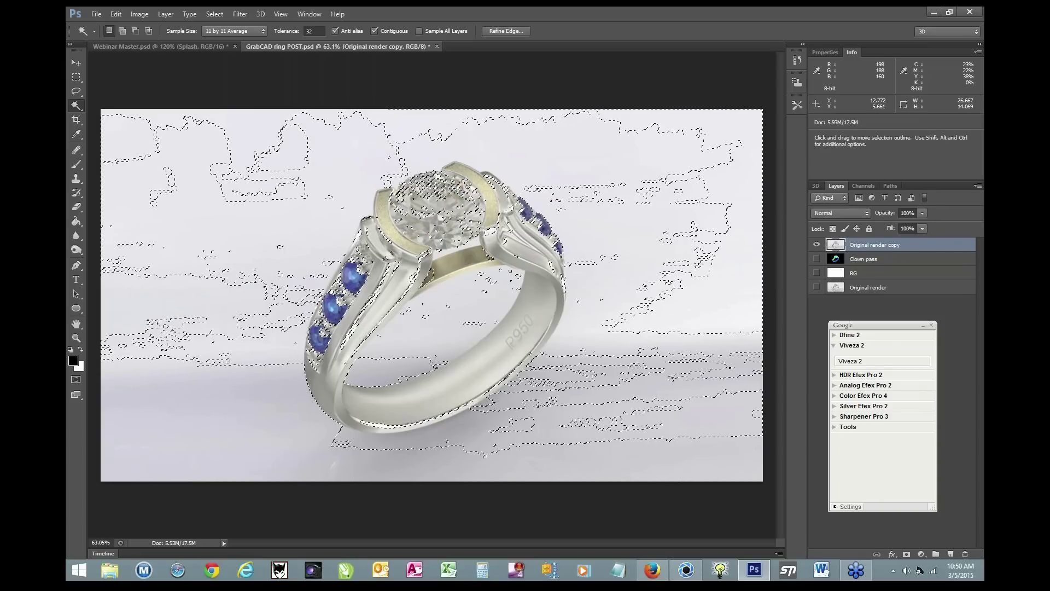
right_click(419, 250)
key(Escape)
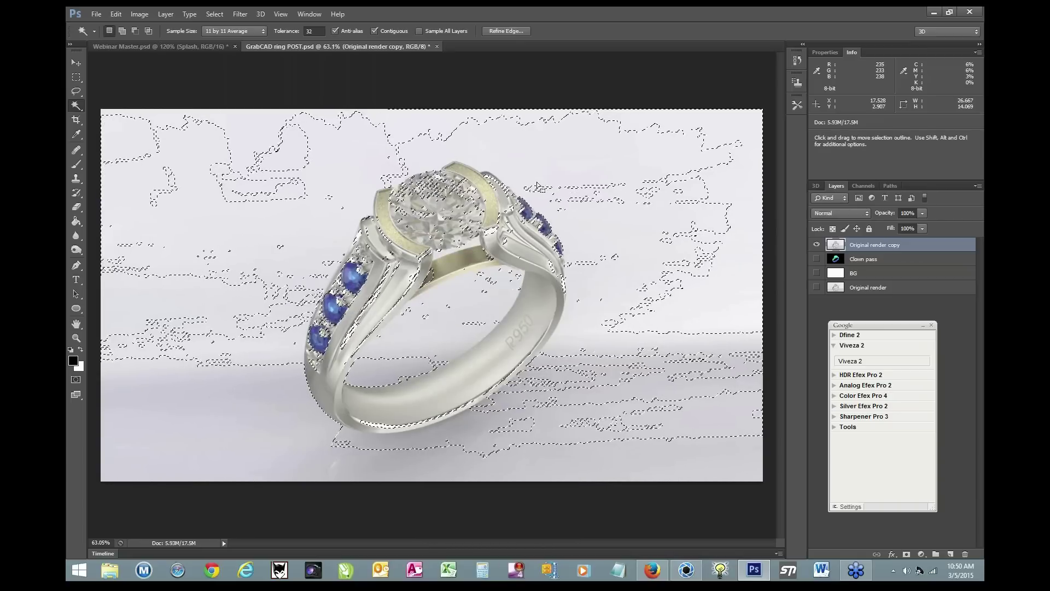
key(ctrl+d)
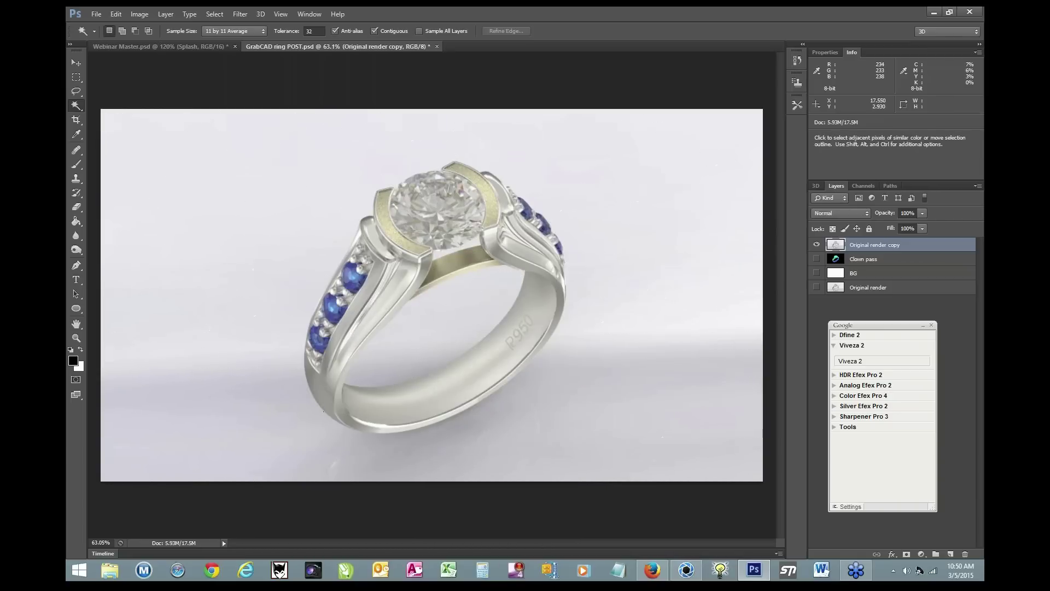
On Original render copy, select the gold band and left bracket, deselect, then launch Viveza 2.
click(870, 261)
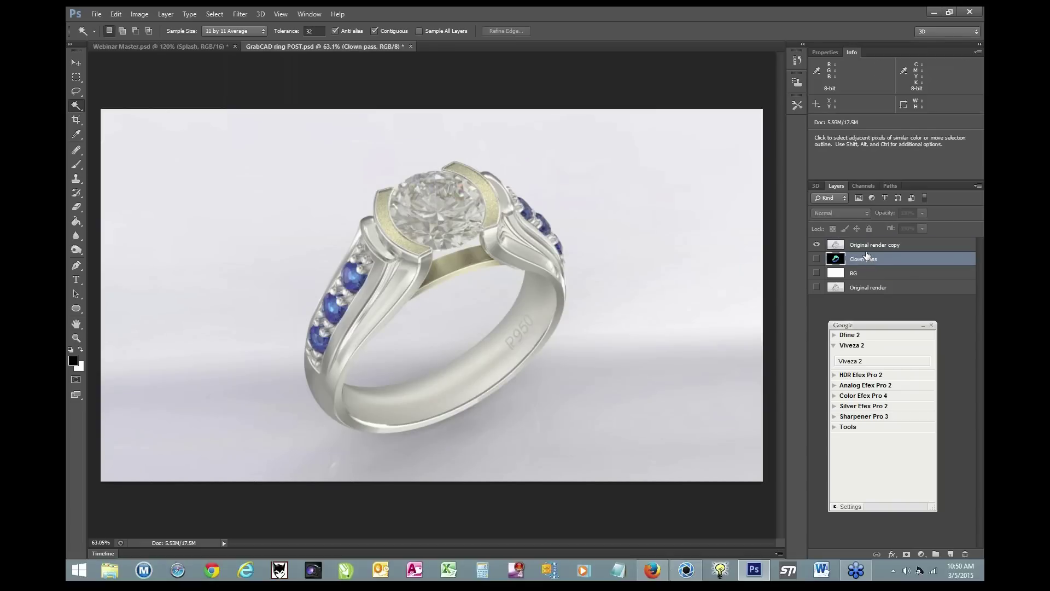
click(865, 245)
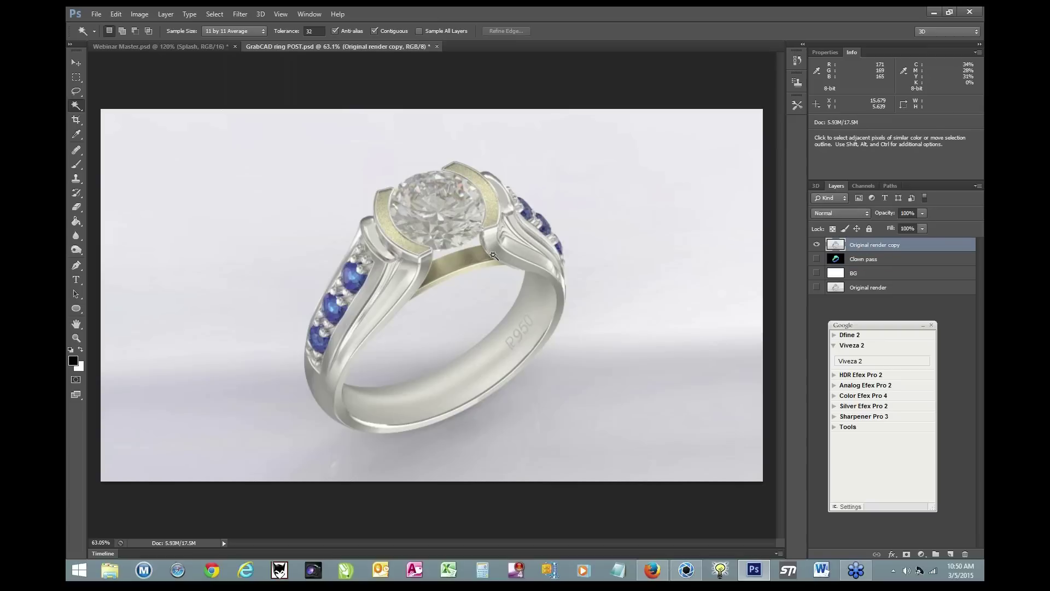
click(472, 256)
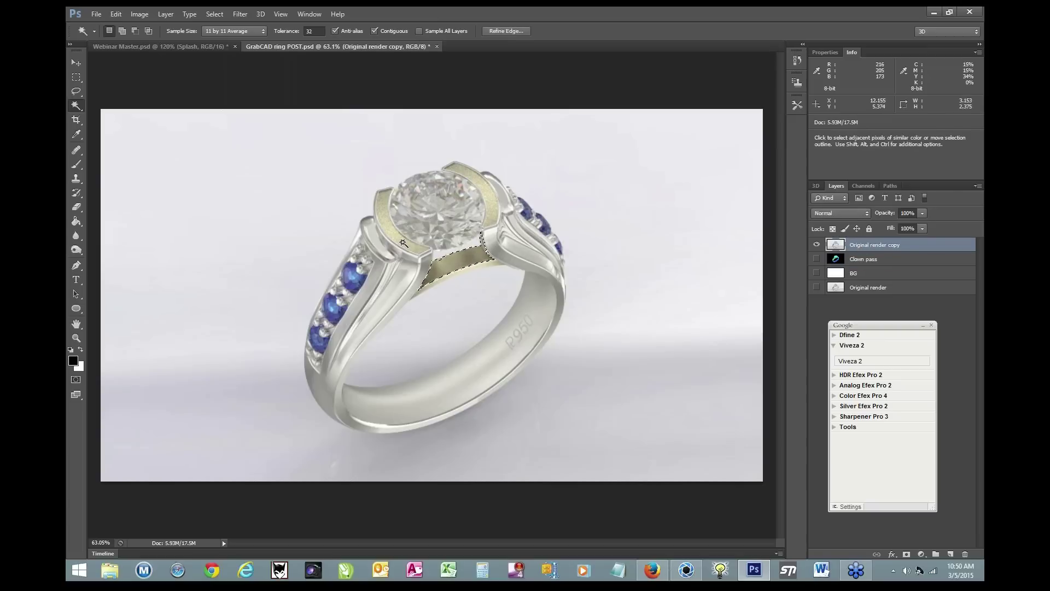
key(shift)
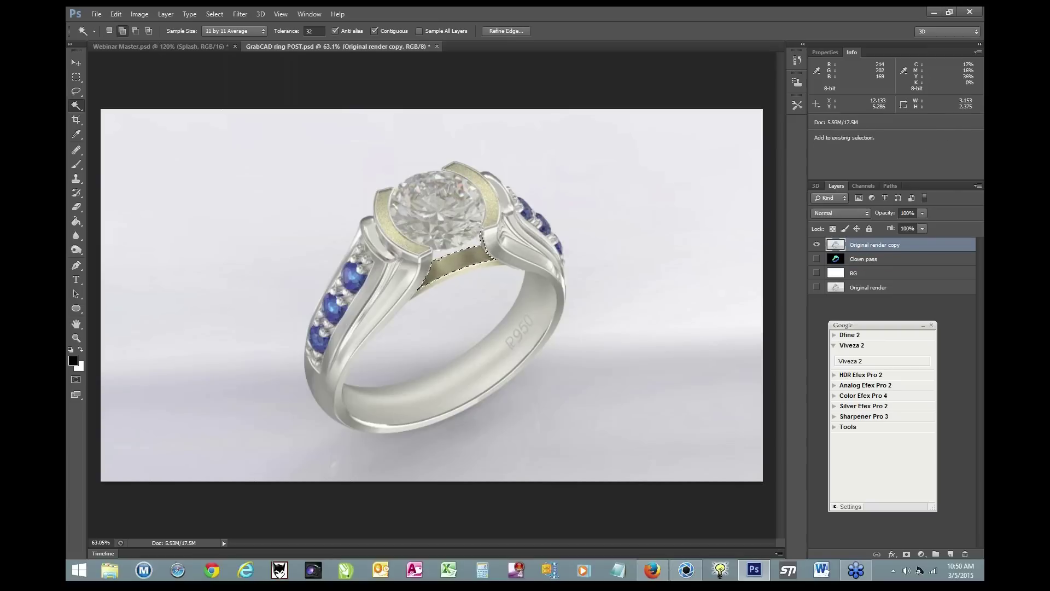
shift+click(399, 242)
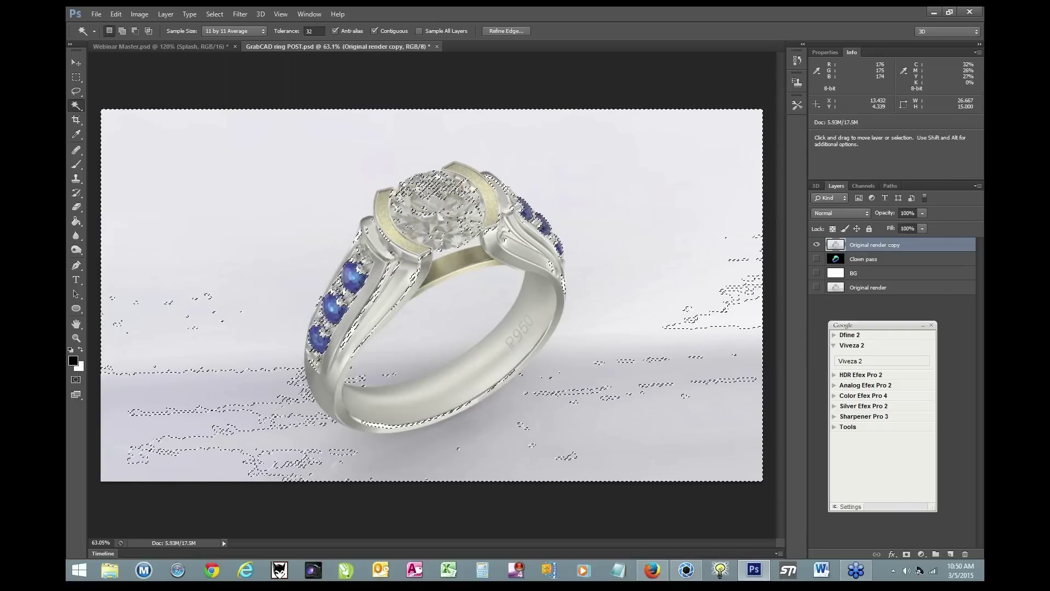
key(ctrl+d)
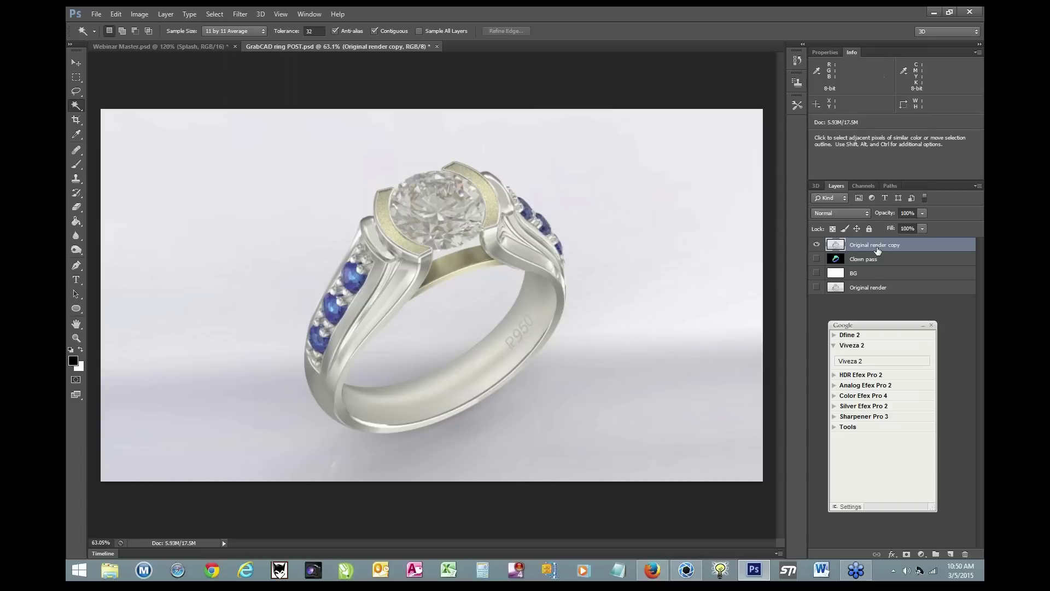
click(855, 362)
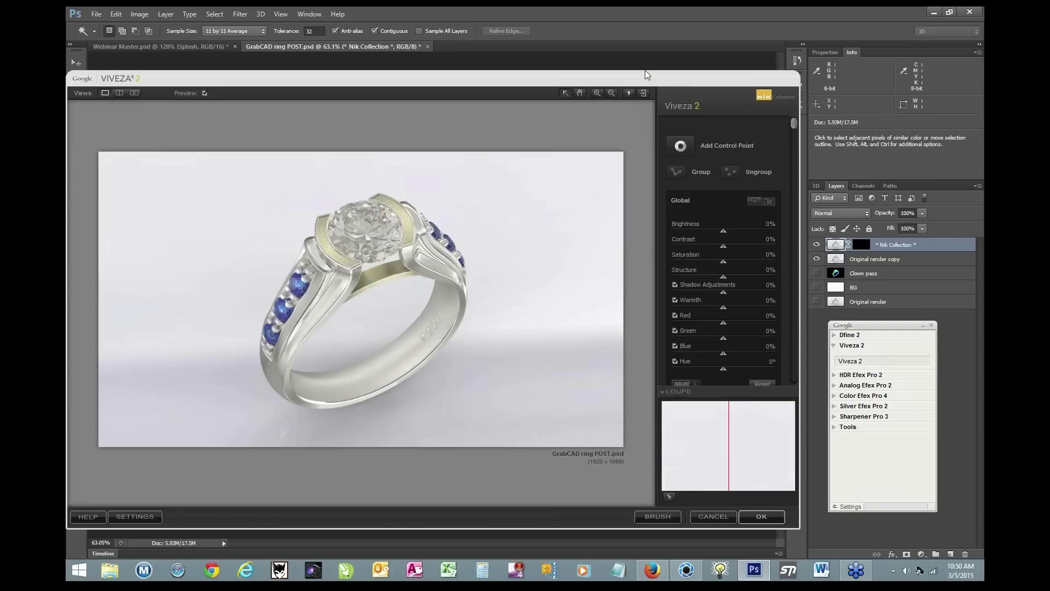
Apply Viveza 2 with Contrast 19%, Saturation -7%, Structure 49%, Shadows -19%, Warmth -7%.
drag(622, 76, 612, 61)
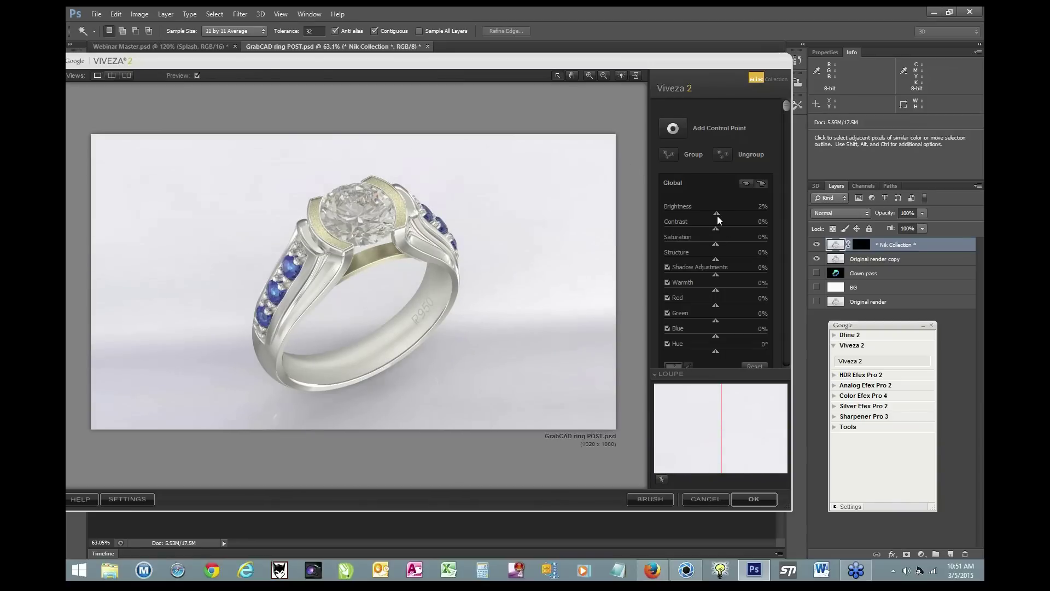
drag(719, 232, 725, 236)
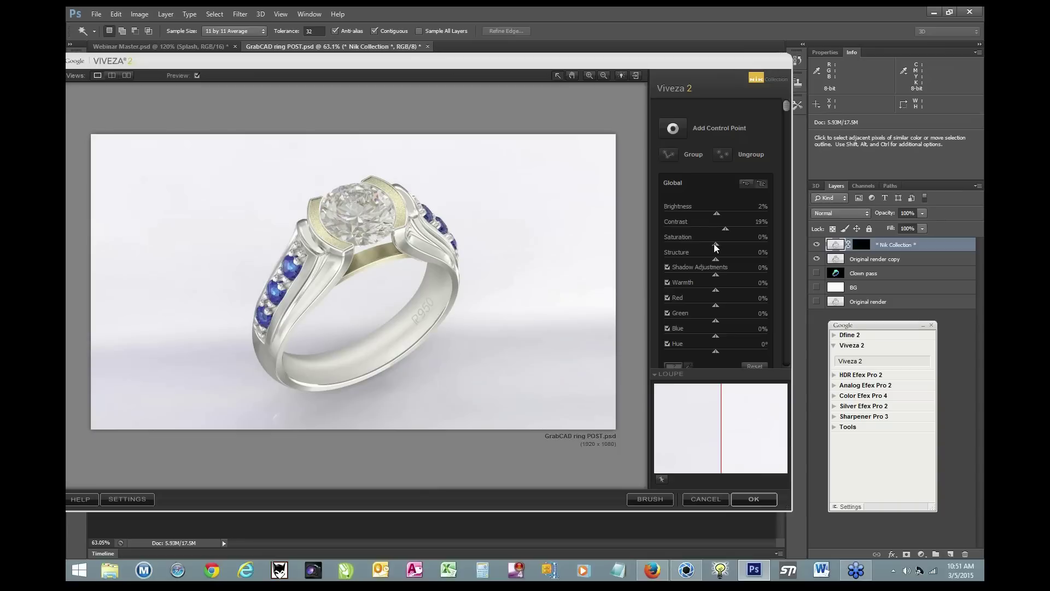
drag(715, 248, 712, 247)
drag(717, 260, 743, 263)
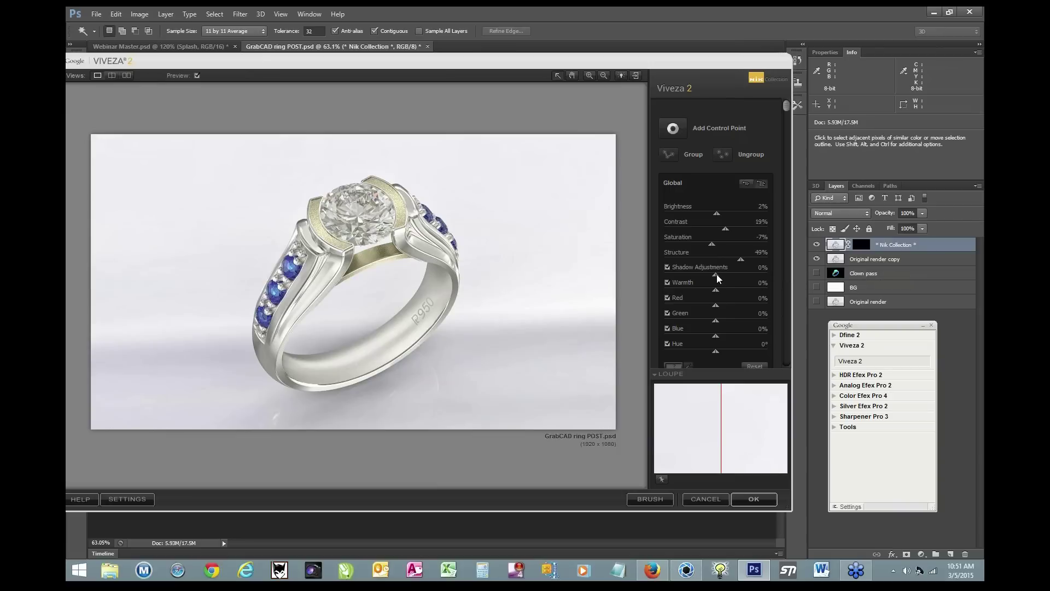
drag(718, 278, 709, 281)
drag(714, 293, 713, 294)
click(753, 499)
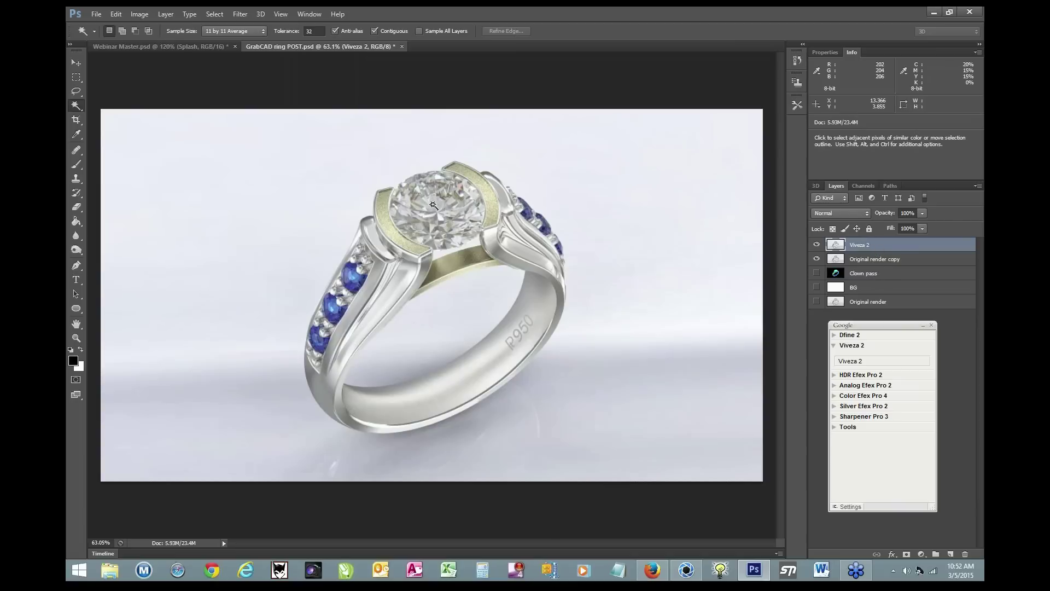
Select the centre diamond from the Clown pass layer, then make the Viveza 2 layer active.
click(870, 274)
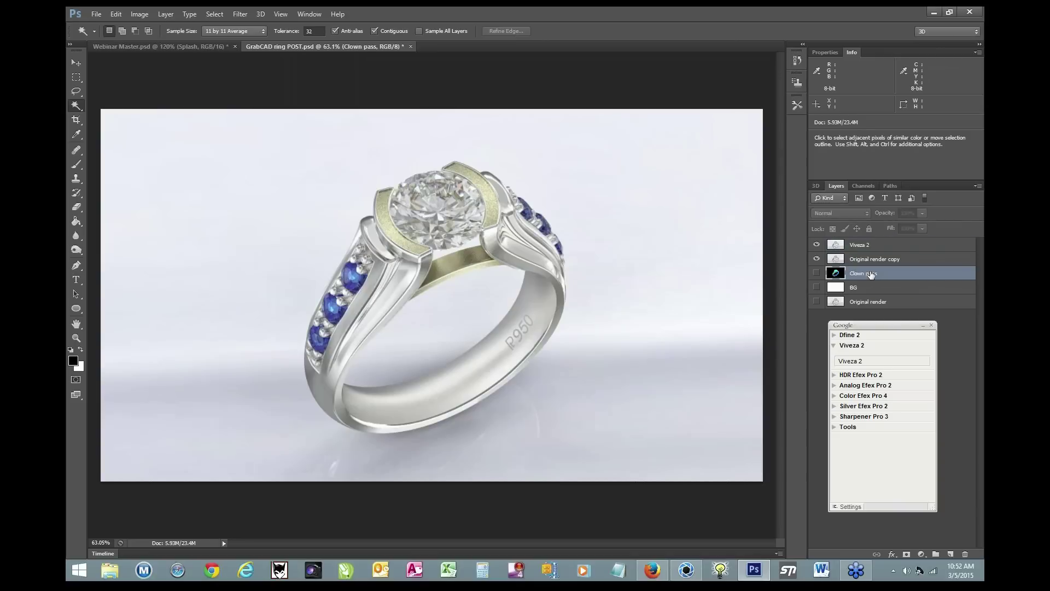
click(447, 213)
click(140, 15)
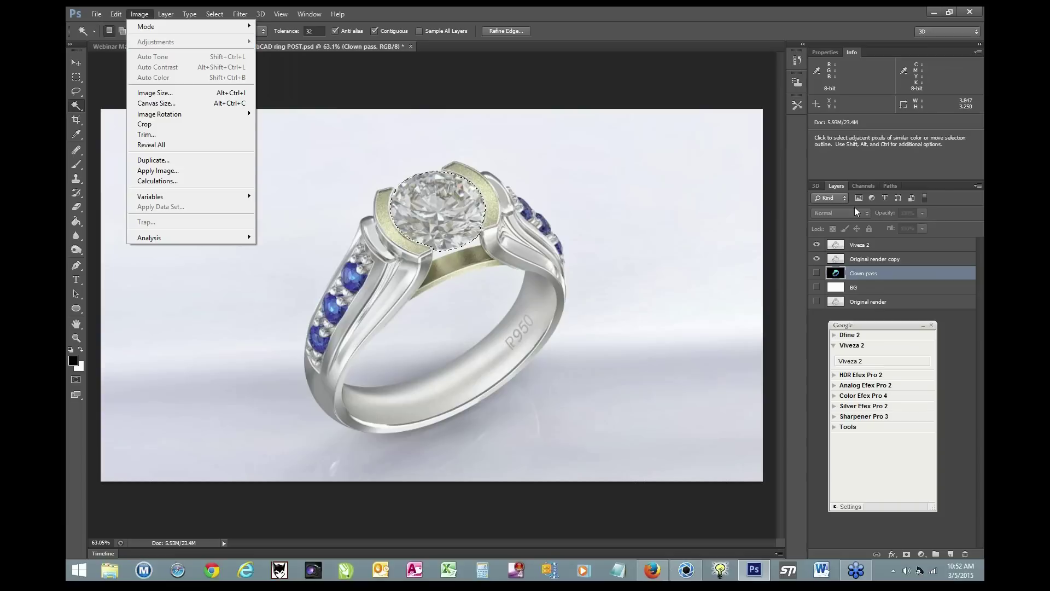
click(876, 242)
click(876, 242)
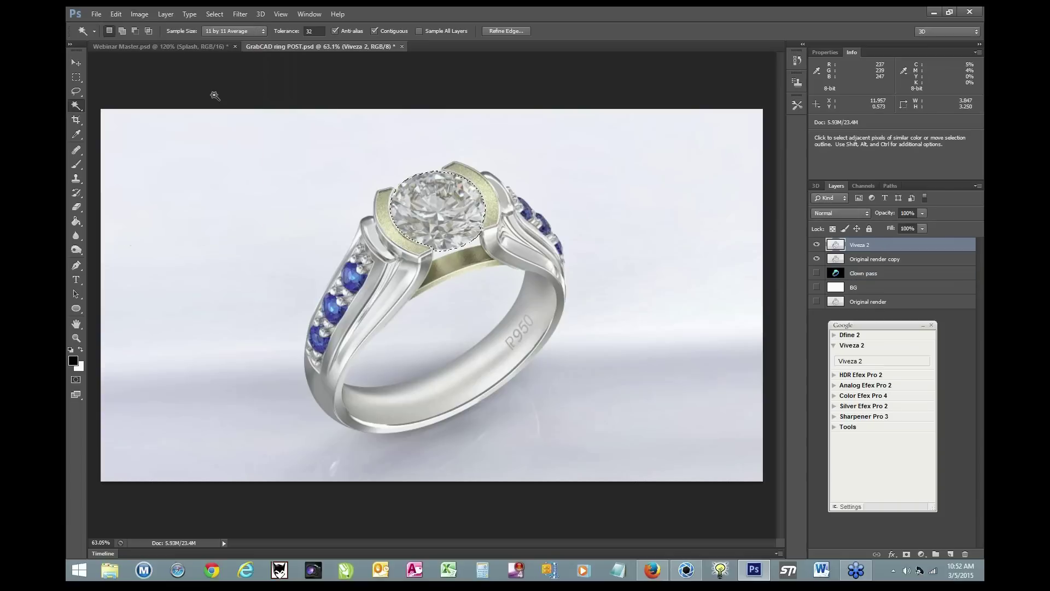
Desaturate the selected diamond to -41 with a Hue/Saturation adjustment.
click(141, 14)
mouse_move(164, 42)
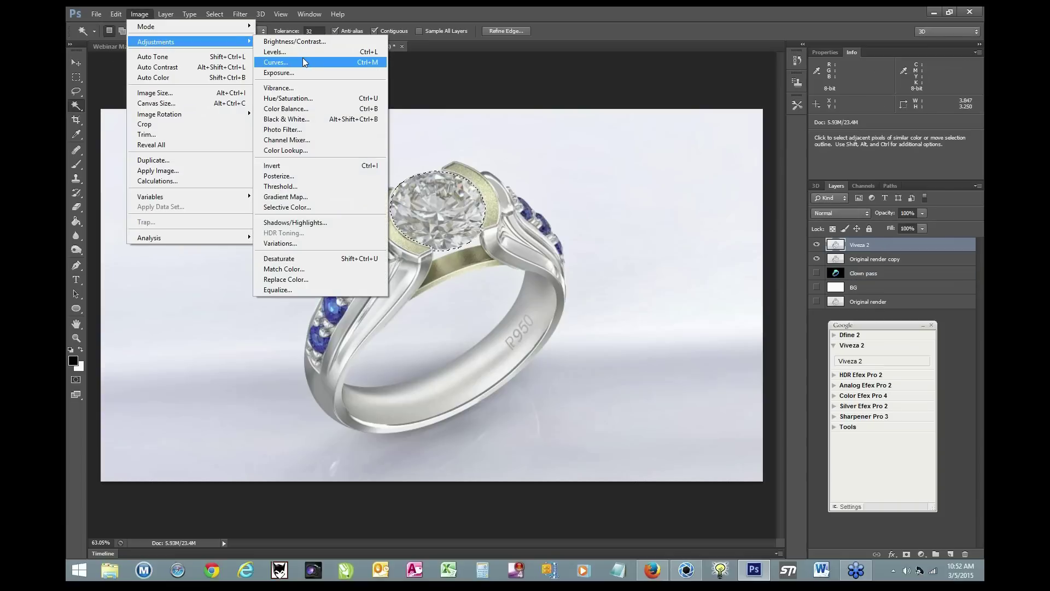
click(295, 98)
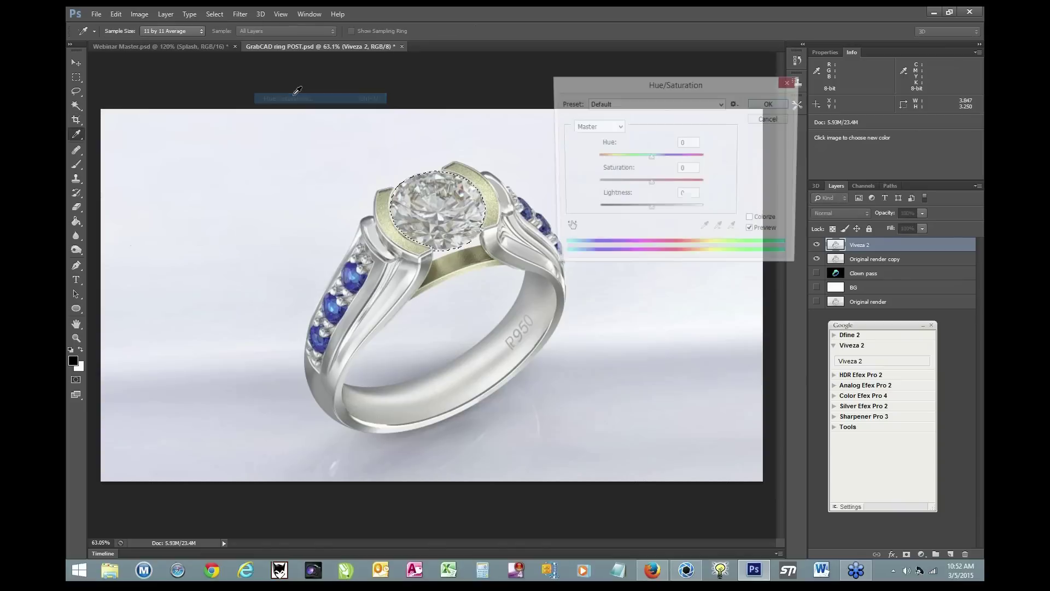
click(651, 185)
drag(652, 185, 628, 191)
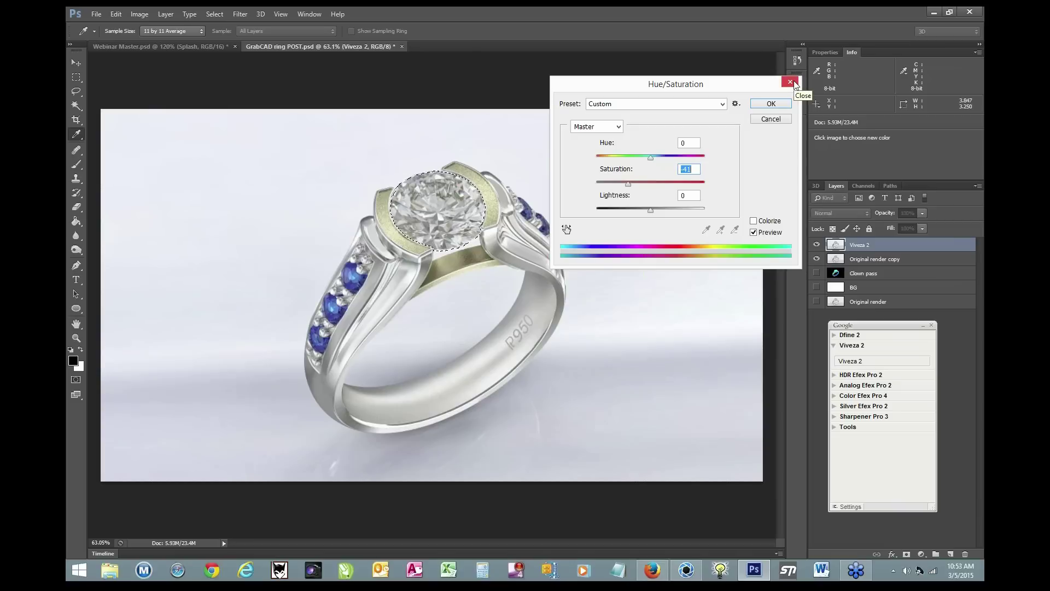
click(771, 103)
Brighten the selected diamond with an Exposure adjustment of +0.43.
click(143, 14)
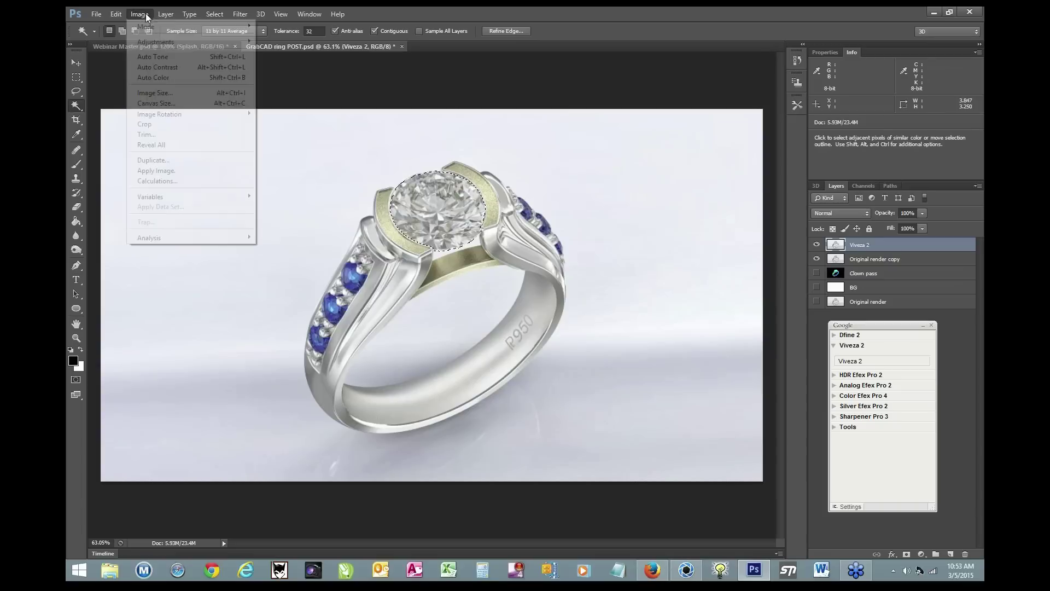
mouse_move(169, 41)
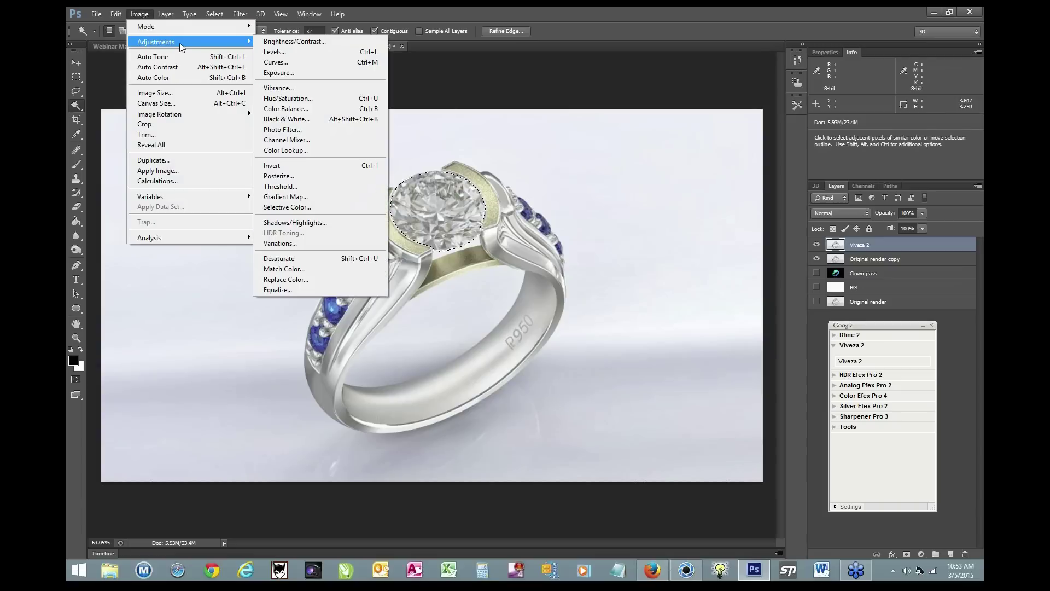
click(306, 77)
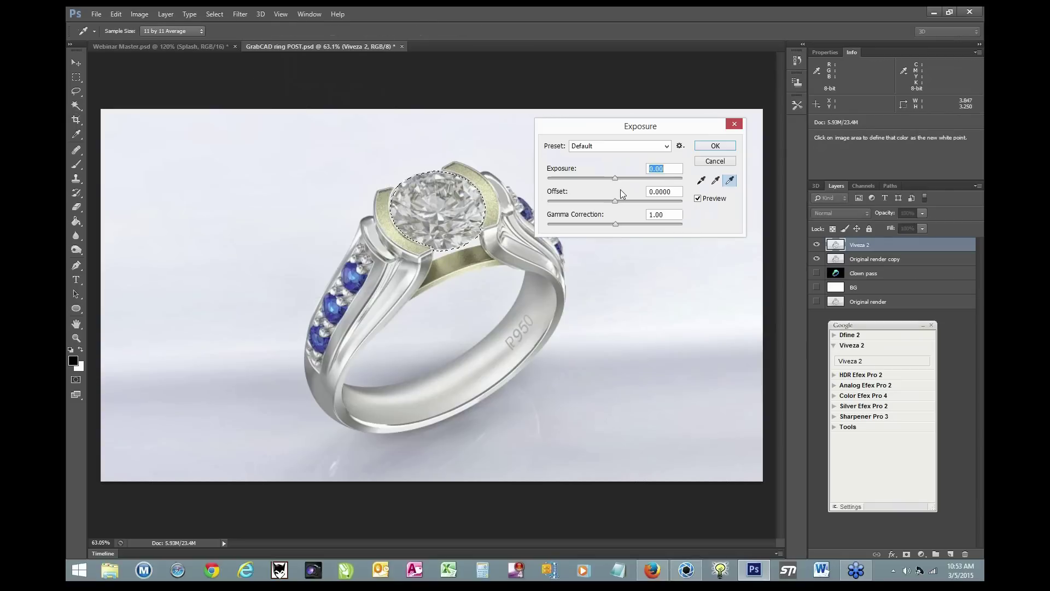
drag(618, 179, 619, 179)
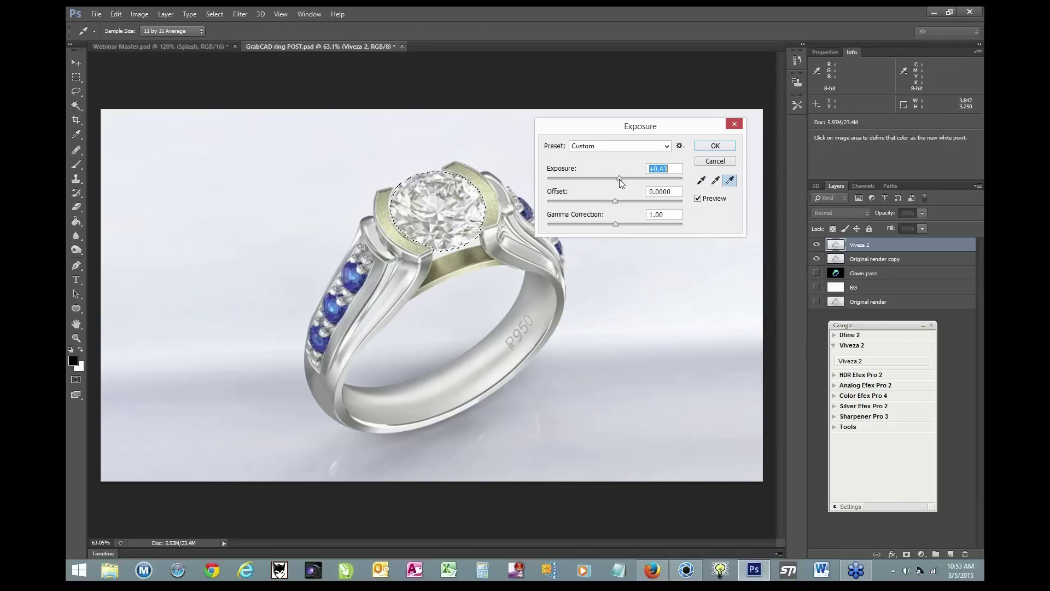
click(716, 147)
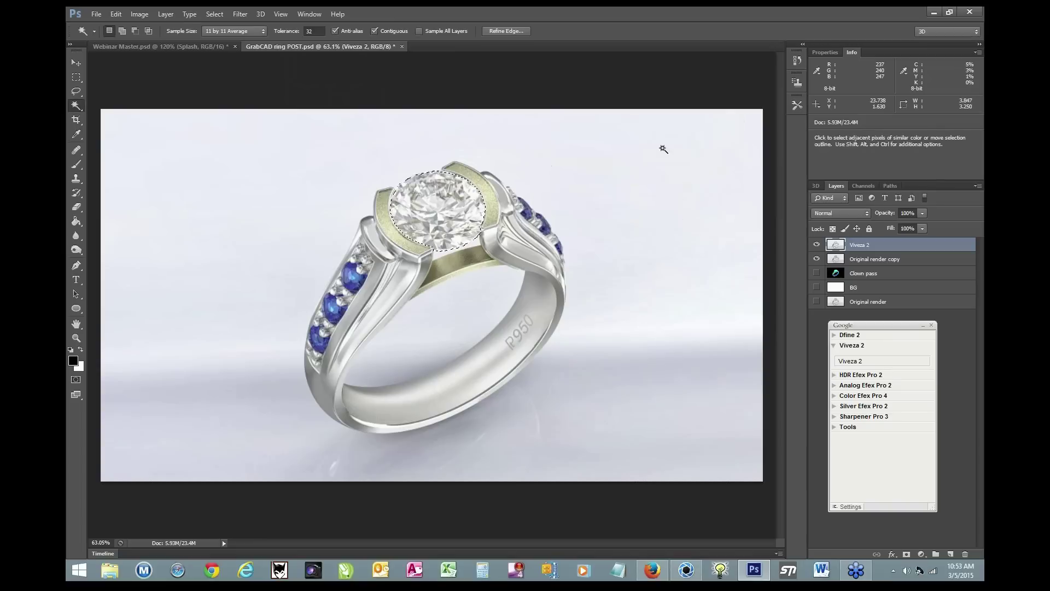
Deselect the diamond and toggle the Viveza 2 layer off and on to compare.
key(ctrl+d)
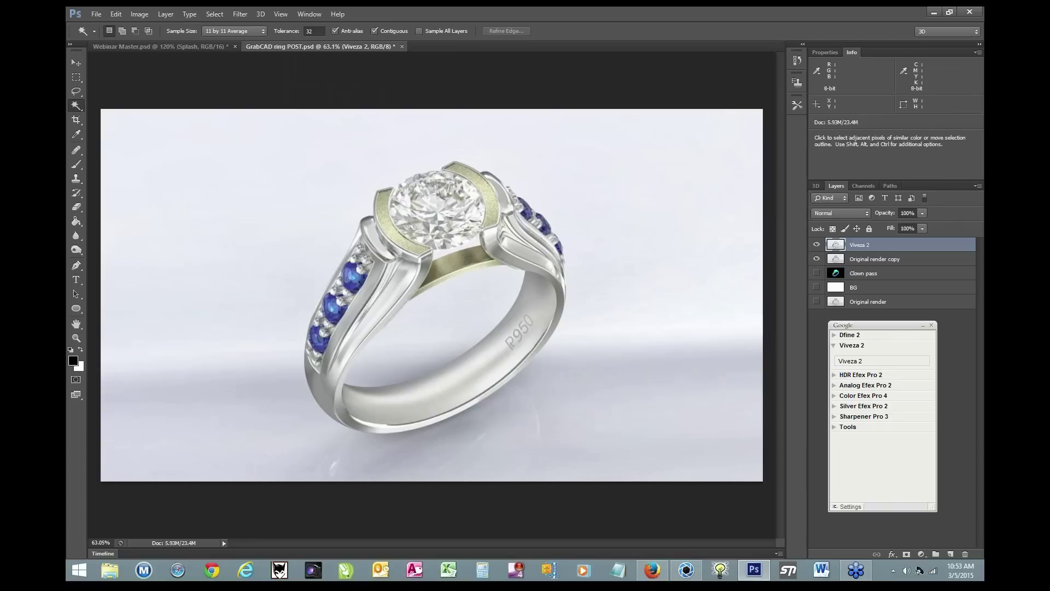
click(816, 245)
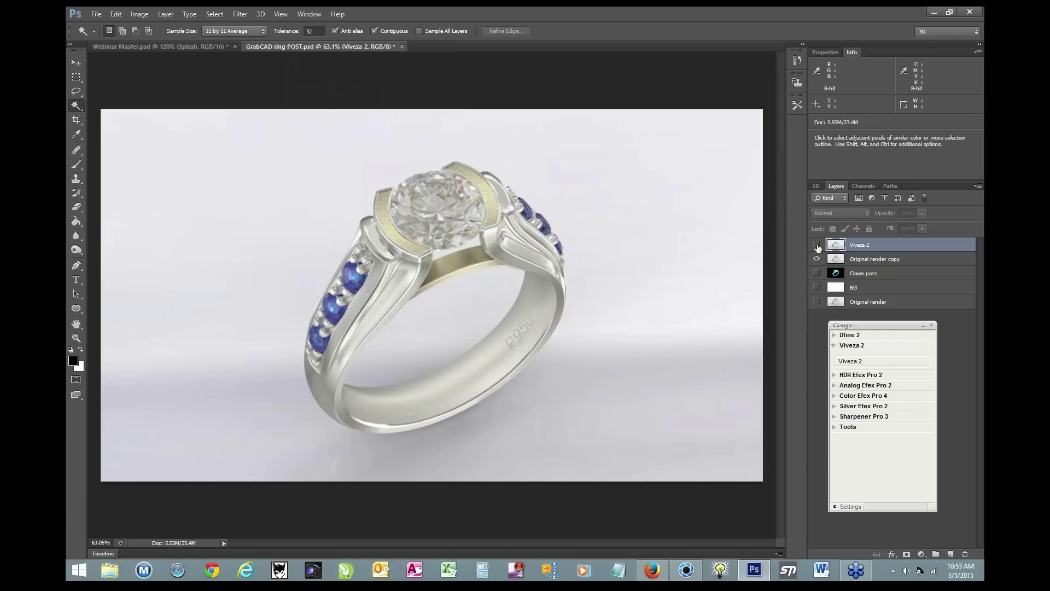
click(817, 244)
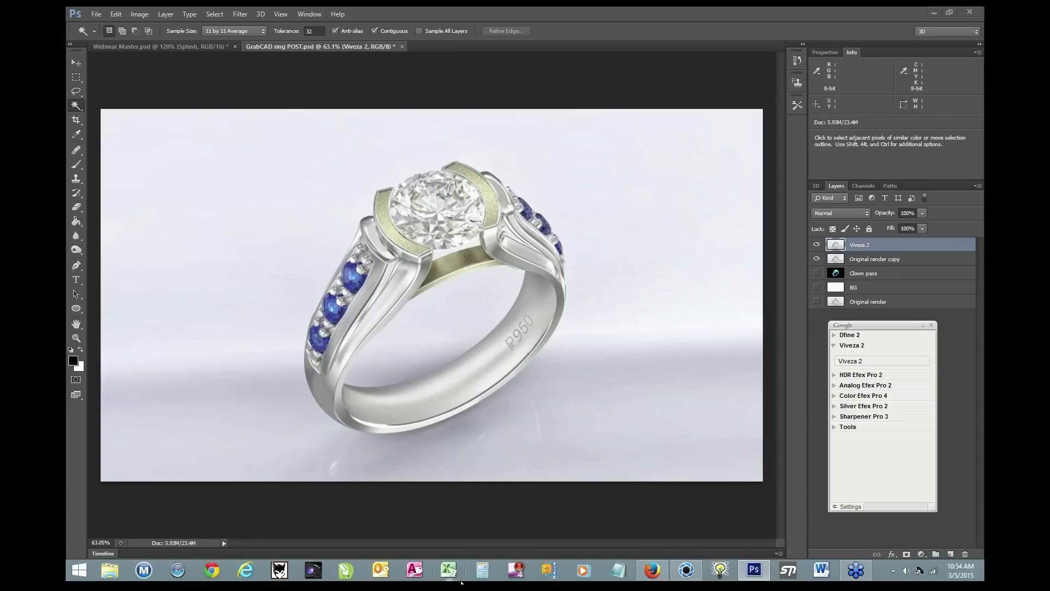
Open Edgeband ring.bip from KeyShot's recent scenes and edit the ring's Ring Shank Brush #1 material.
right_click(692, 575)
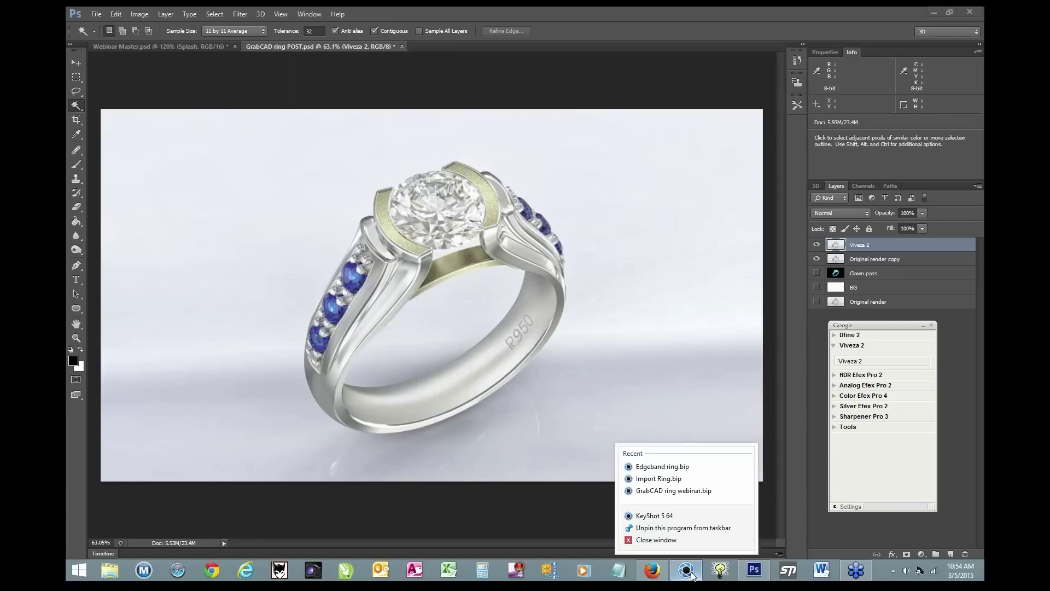
click(661, 466)
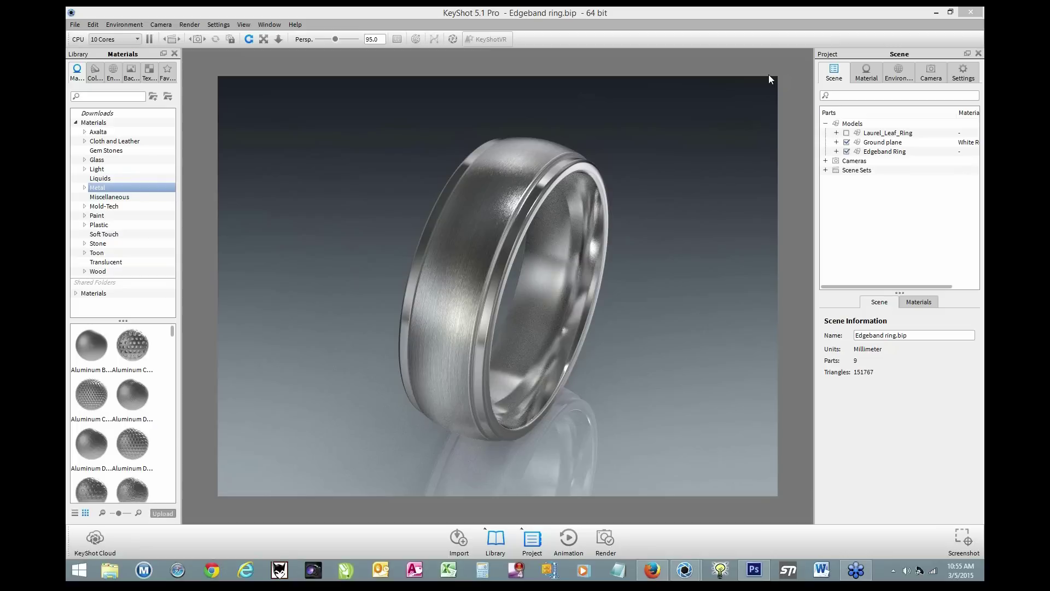
right_click(479, 210)
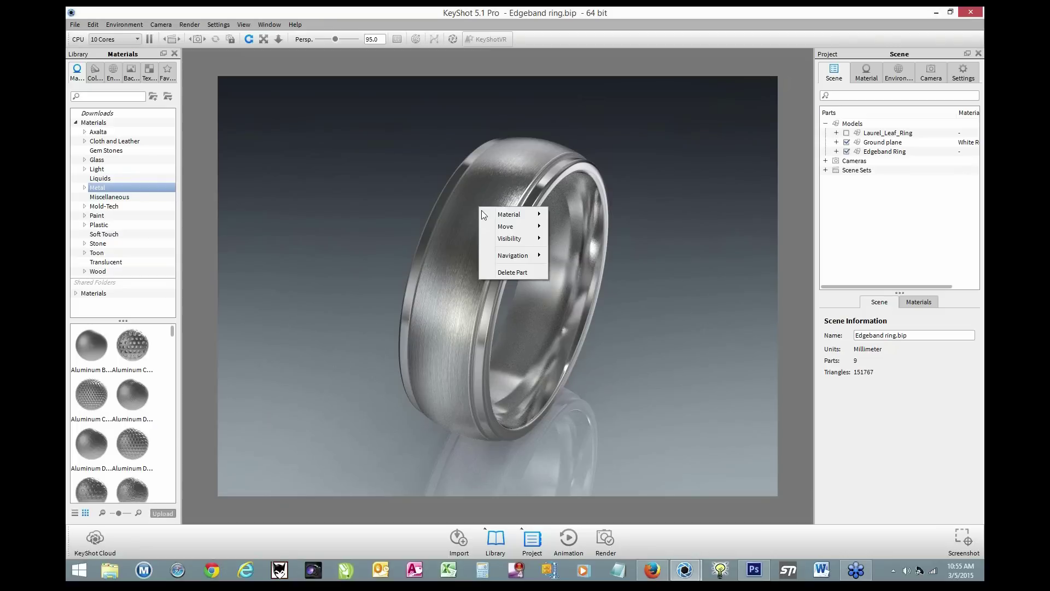
mouse_move(517, 218)
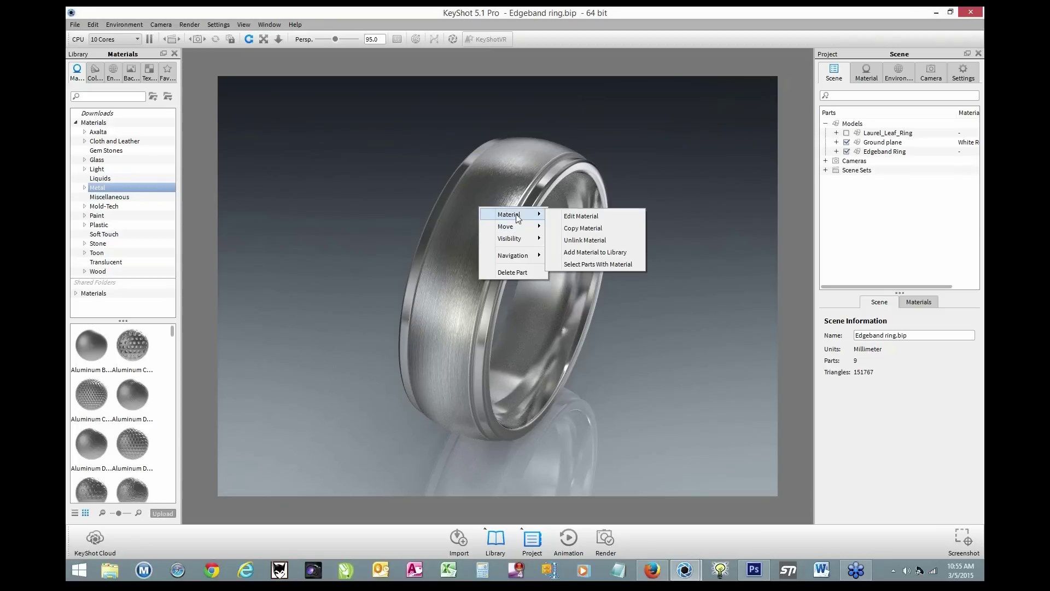
click(579, 216)
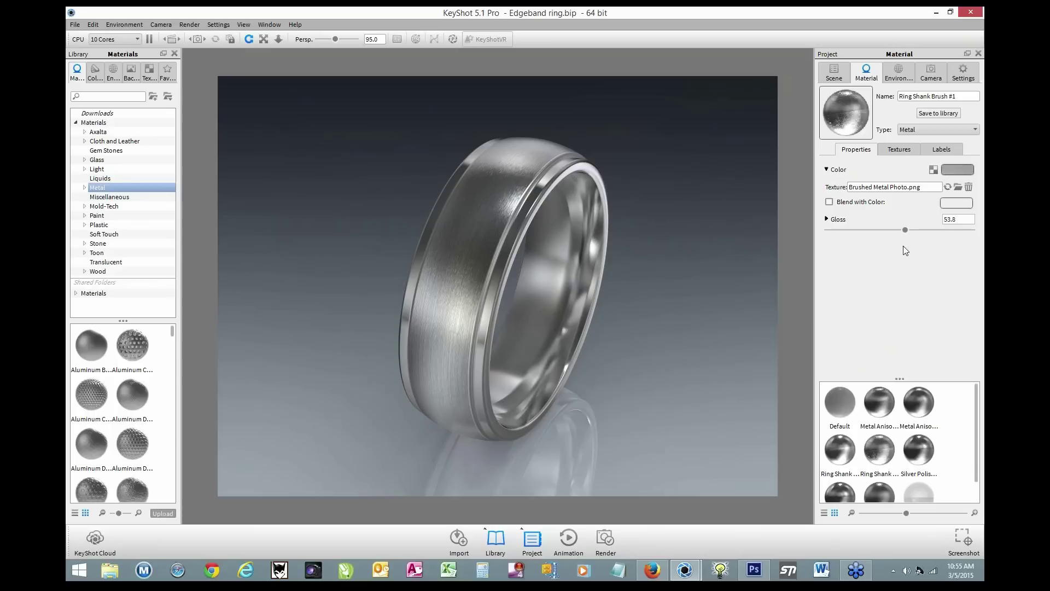
Uncheck the Bump and Color textures of Ring Shank Brush #1, leaving a plain band.
click(898, 149)
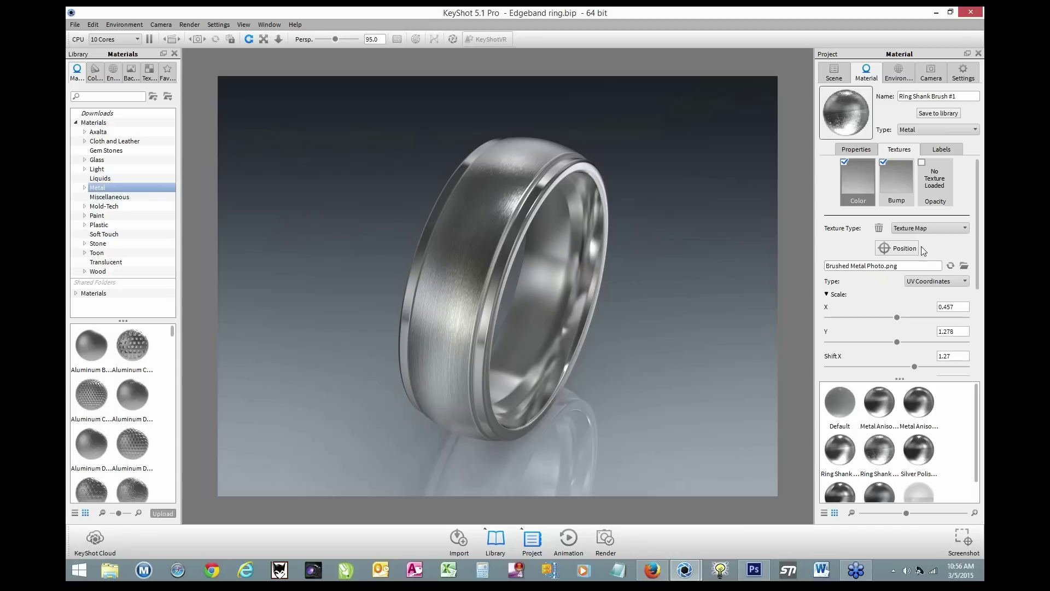
click(883, 162)
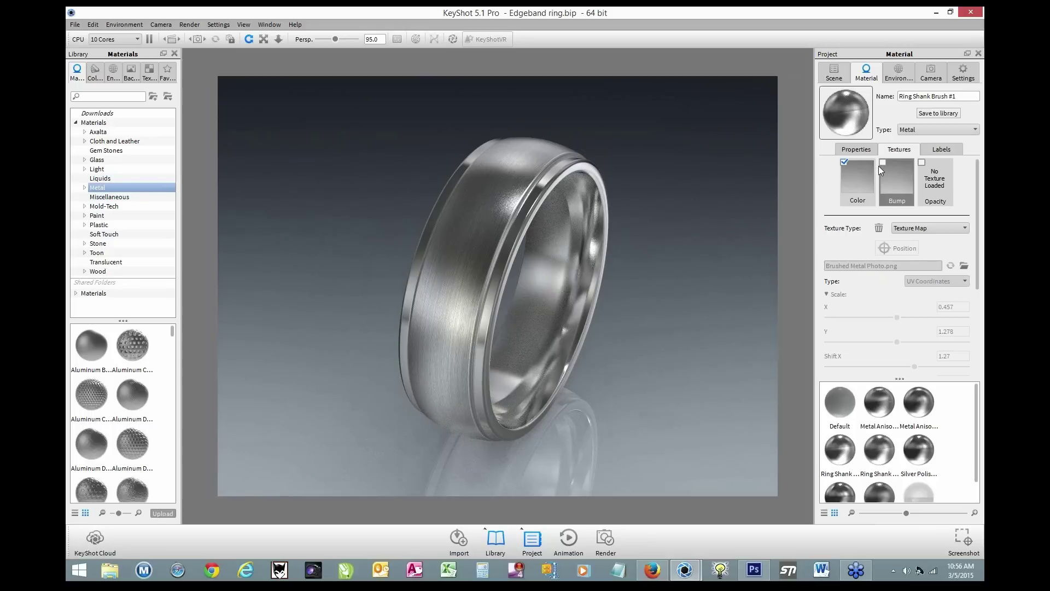
click(844, 163)
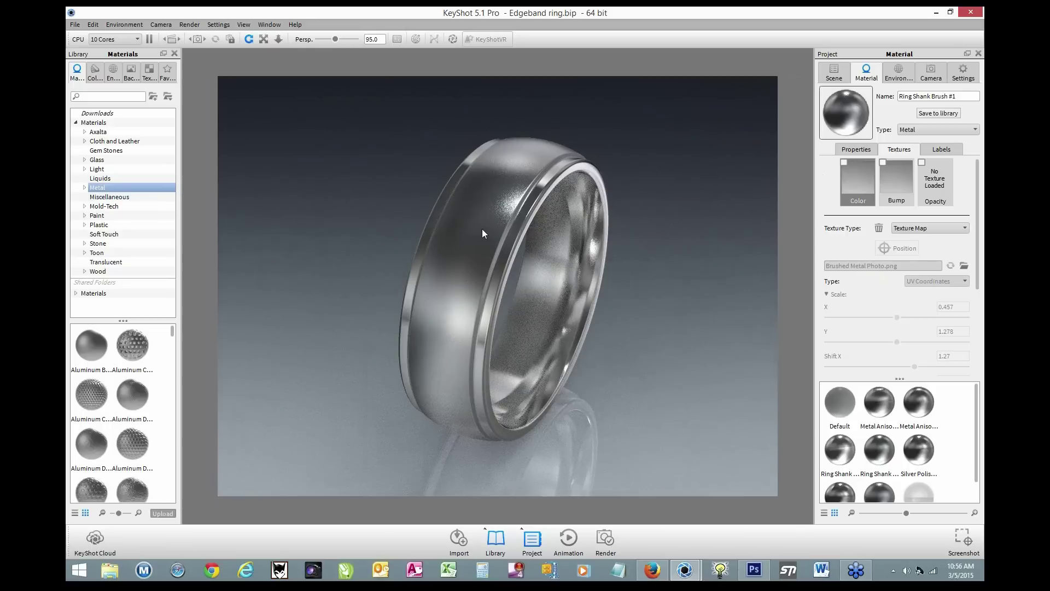
click(861, 150)
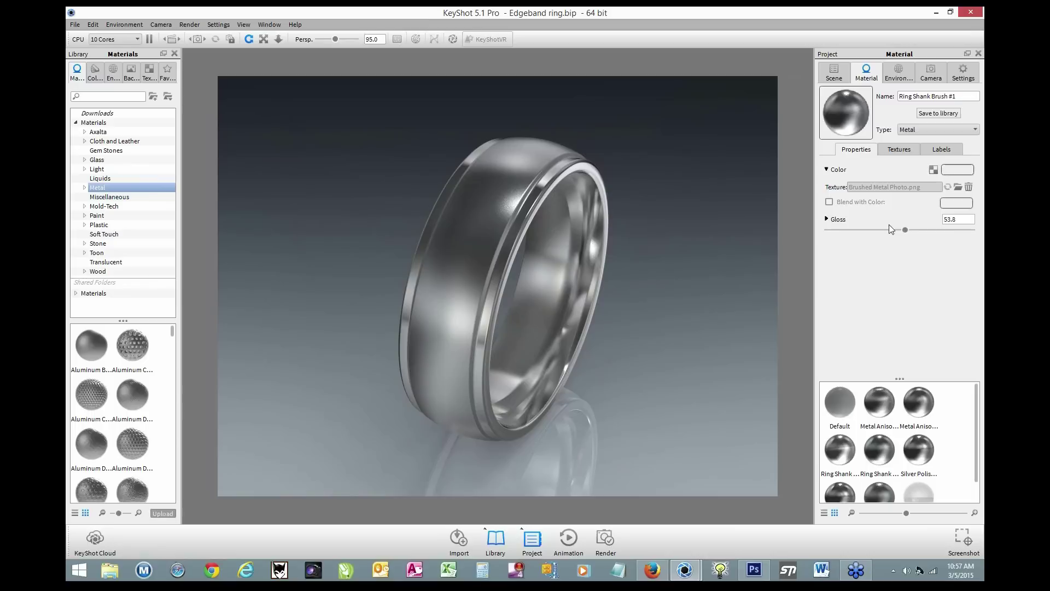
Re-check the Color and Bump textures to restore the brushed-metal look.
click(897, 149)
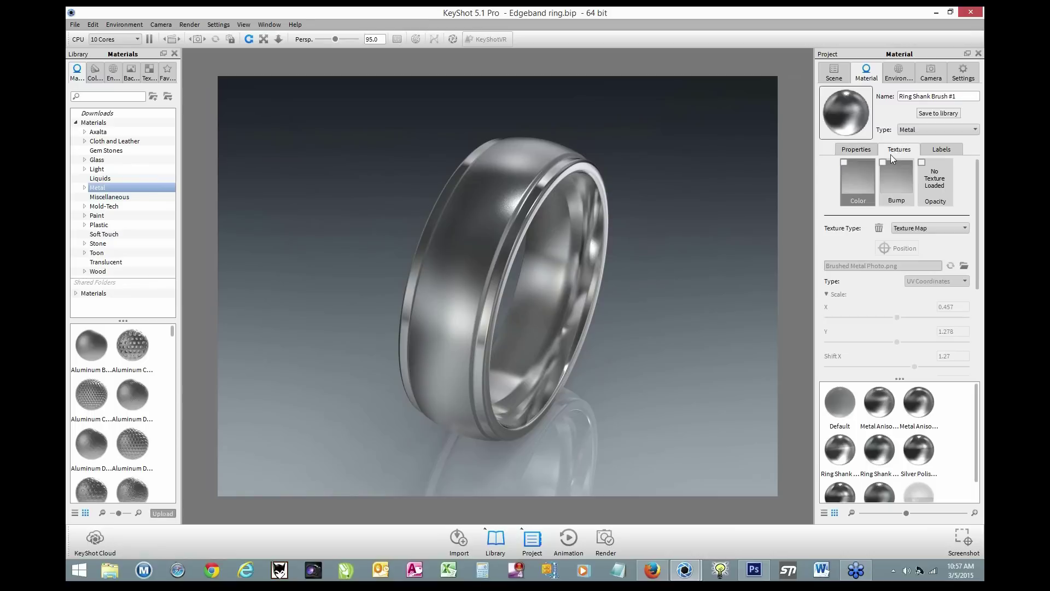
click(844, 163)
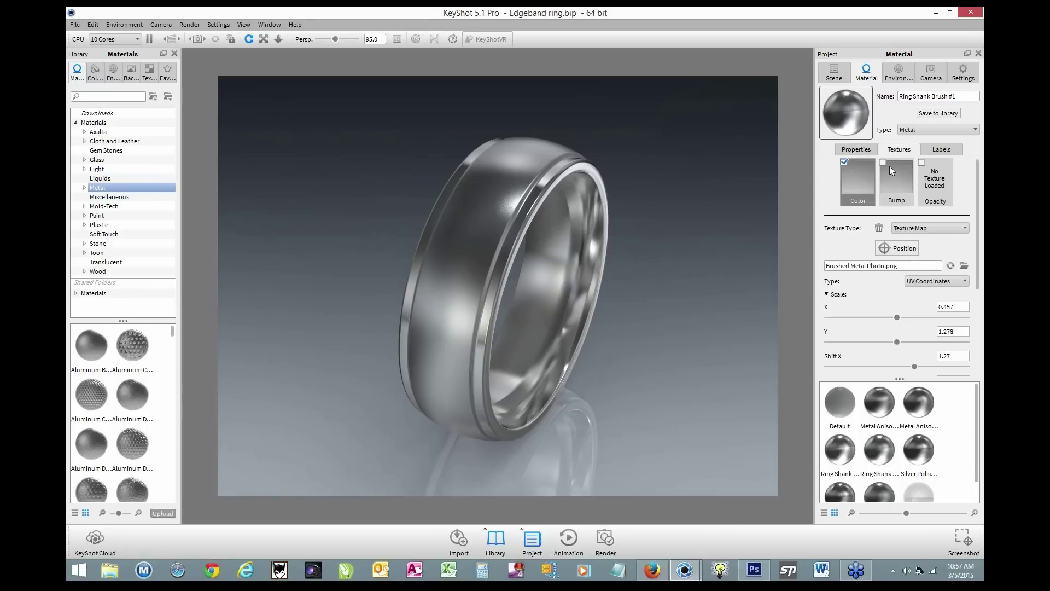
click(883, 162)
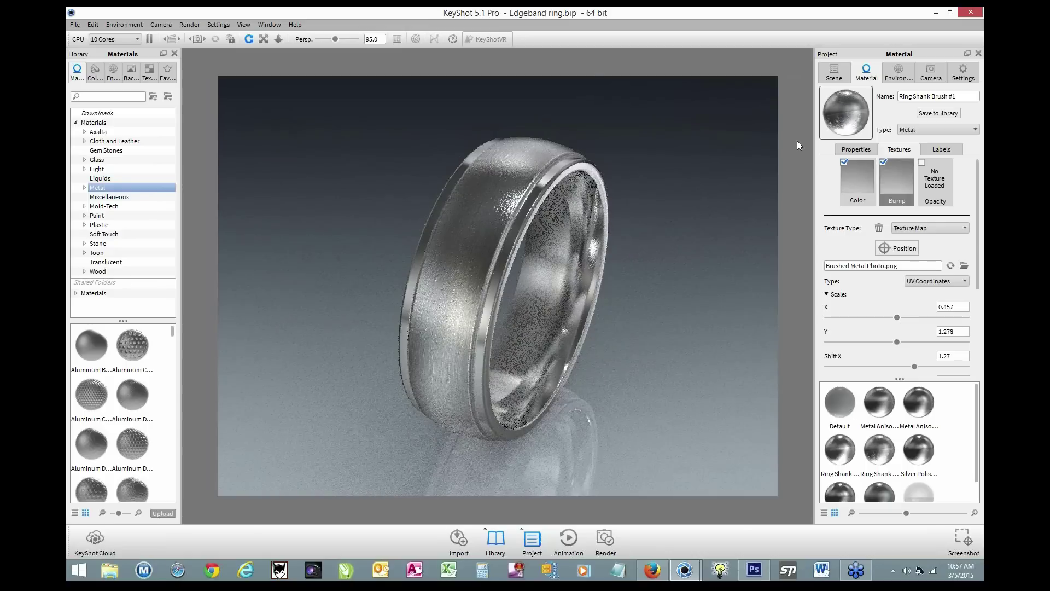
Review the bump texture settings (scale X 0.457, Y 1.278, height 0.3), then return to Photoshop.
scroll(871, 269, down, 1)
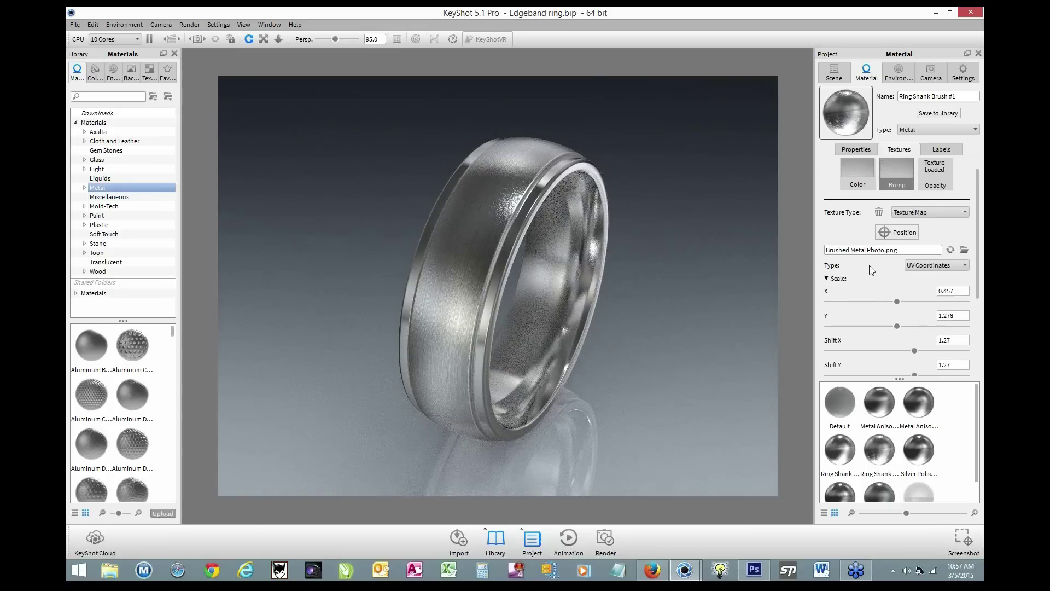
scroll(871, 269, up, 1)
scroll(870, 268, down, 1)
scroll(870, 268, up, 1)
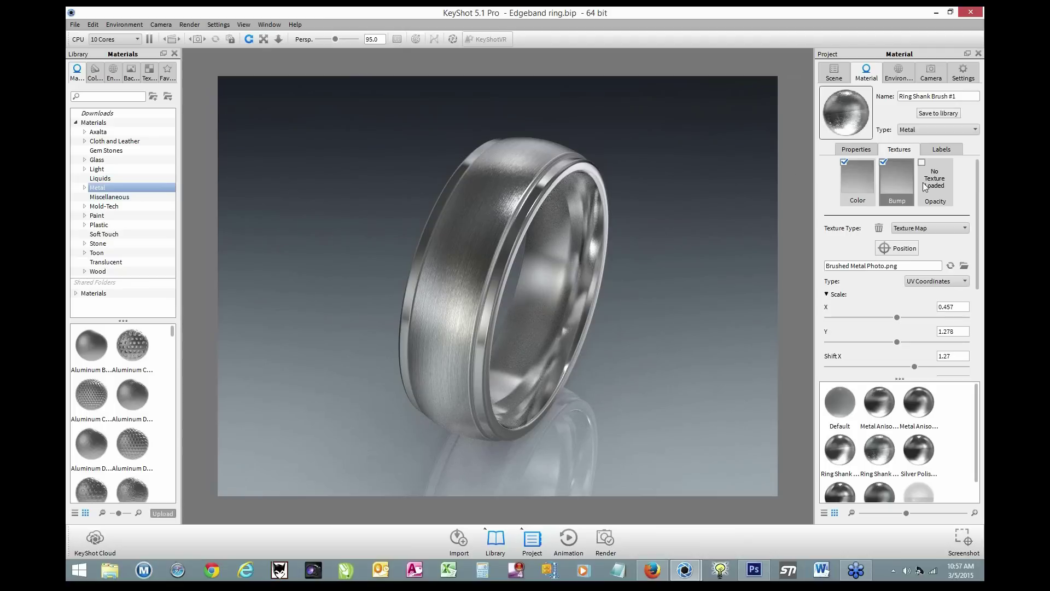
scroll(888, 185, down, 7)
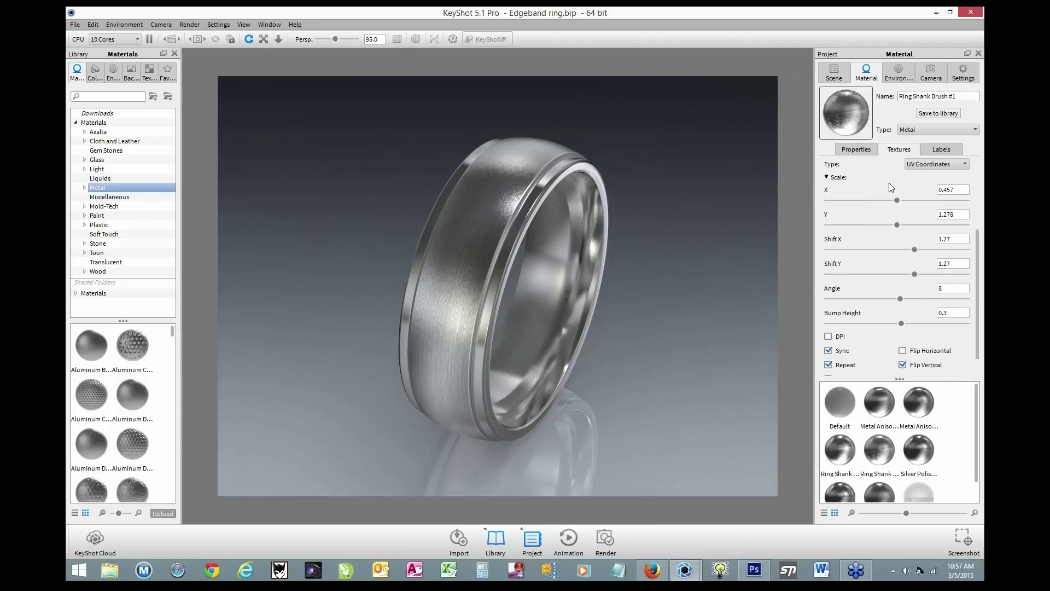
scroll(888, 183, down, 1)
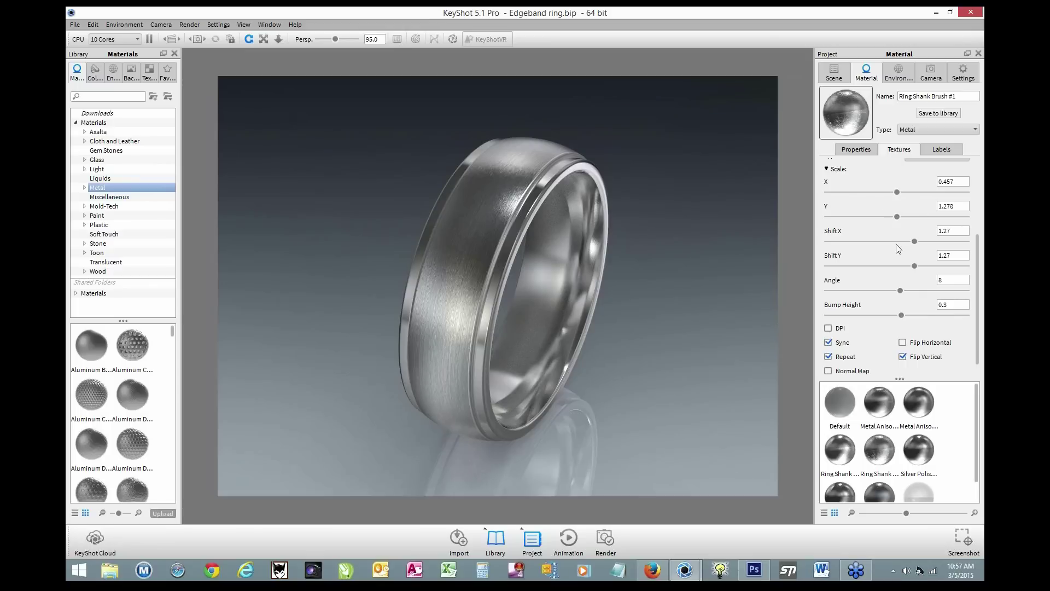
scroll(896, 243, down, 2)
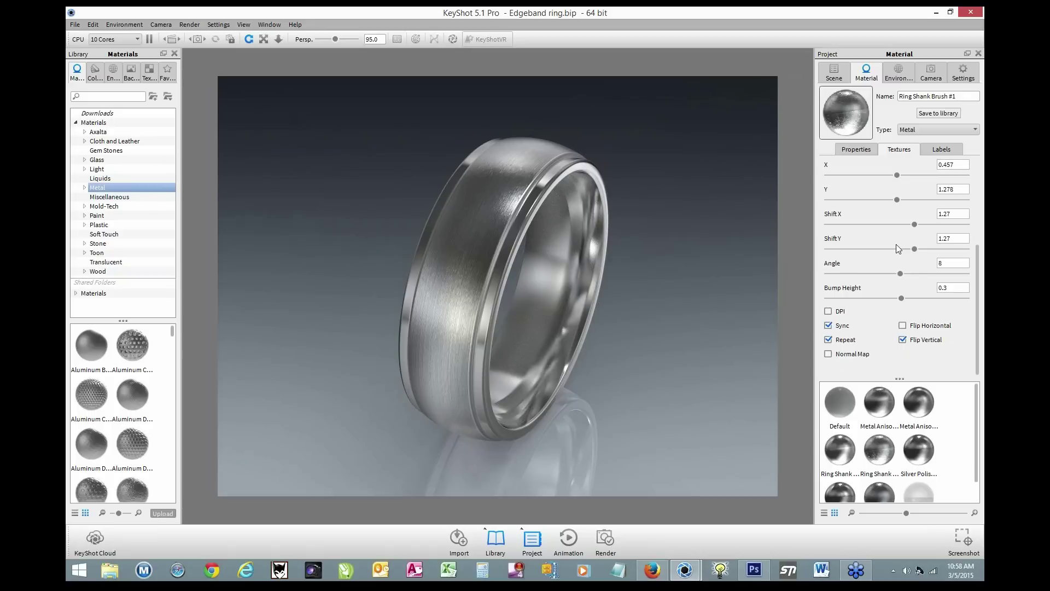
scroll(895, 244, up, 10)
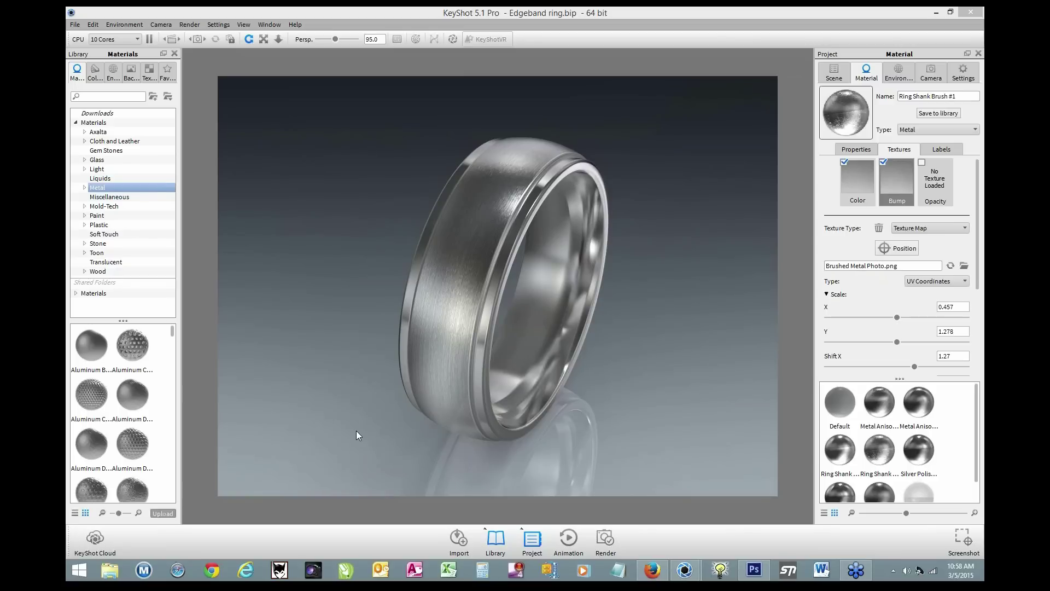
click(761, 569)
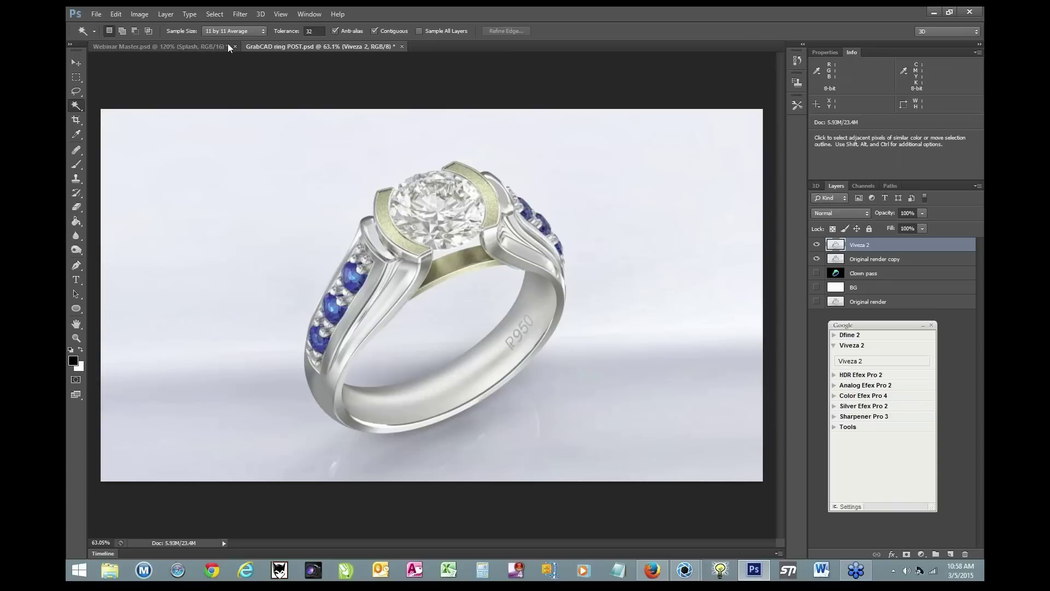